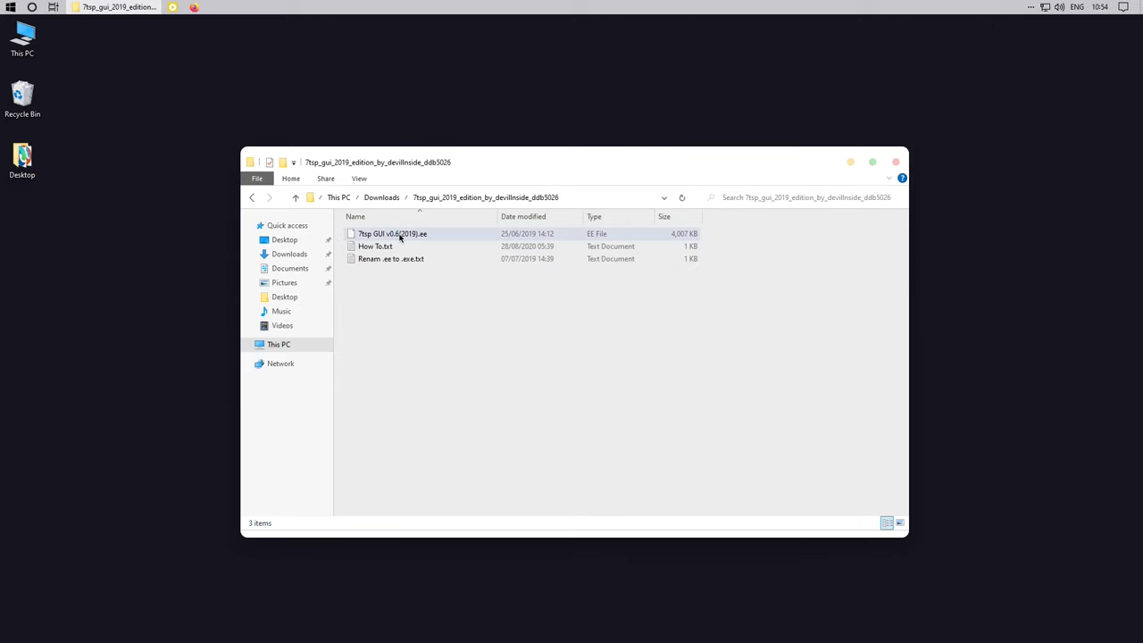
Rename the 7tsp GUI v0.6(2019).ee file to 7tsp GUI v0.6(2019).exe and accept the extension change
right_click(399, 237)
click(453, 438)
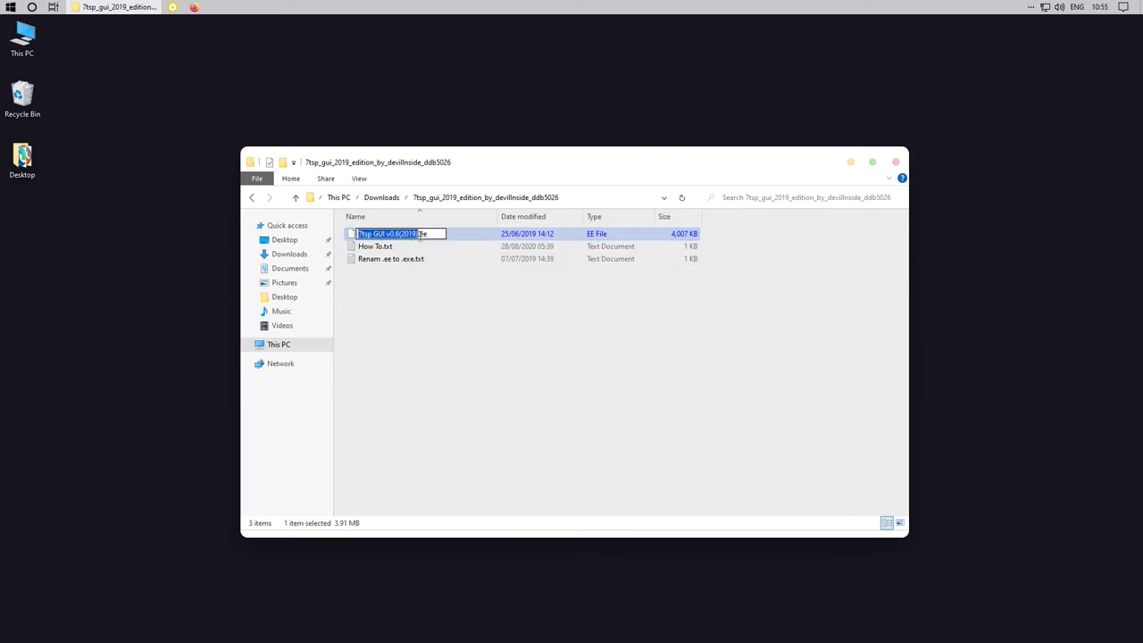
click(422, 234)
text(x)
key(Return)
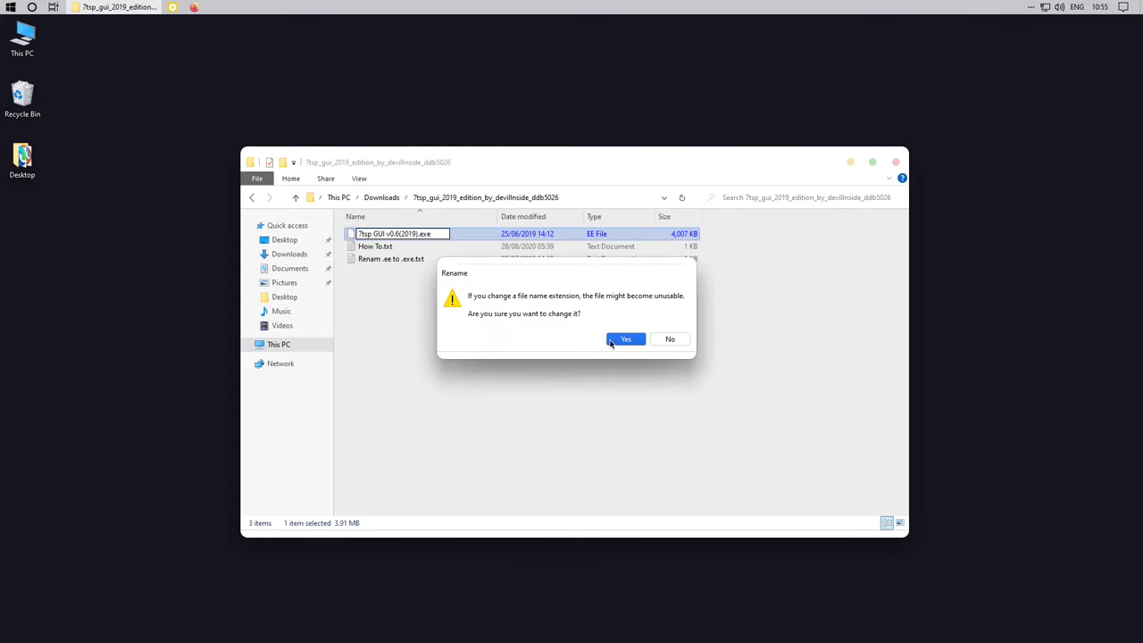
click(625, 339)
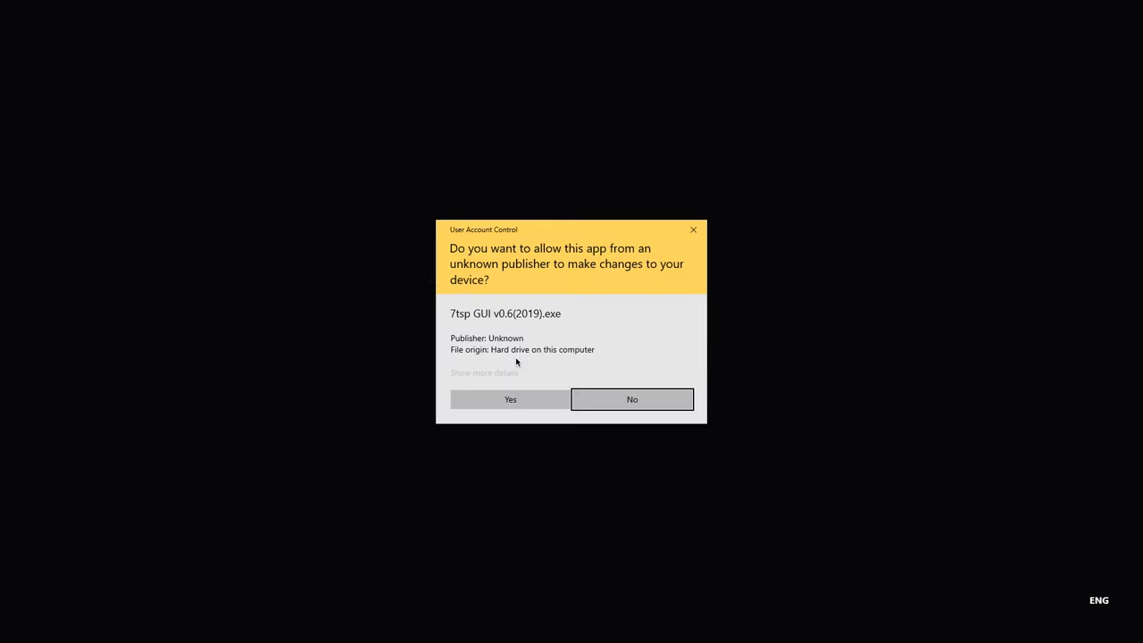
Allow the 7tsp GUI program to run, accept its agreement and minimize the ReadMe.txt window
click(518, 395)
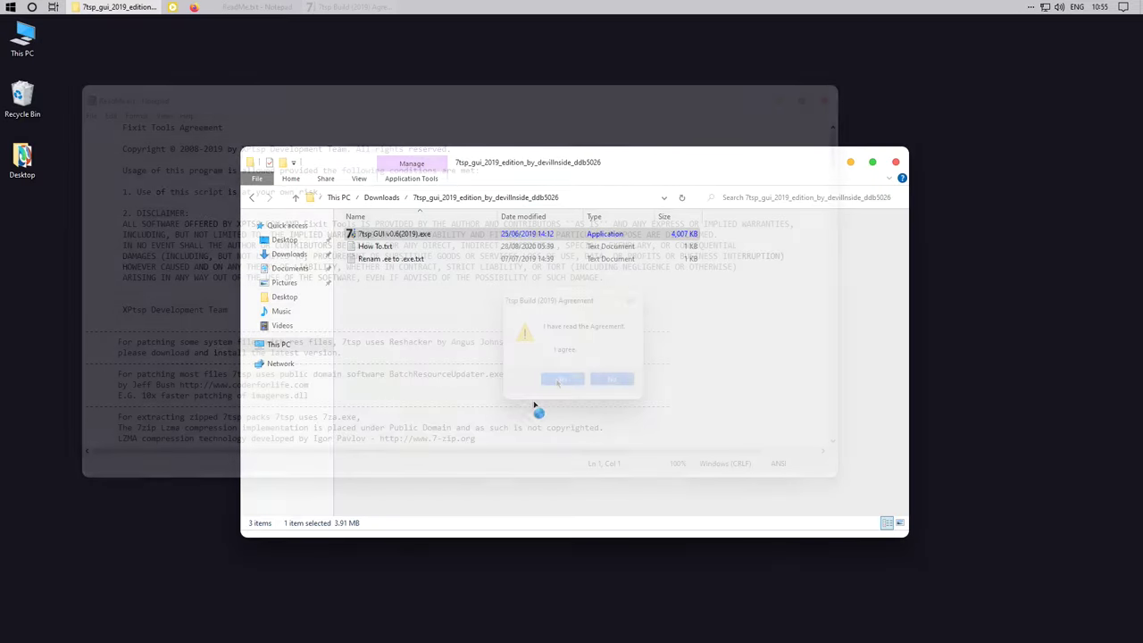
click(562, 380)
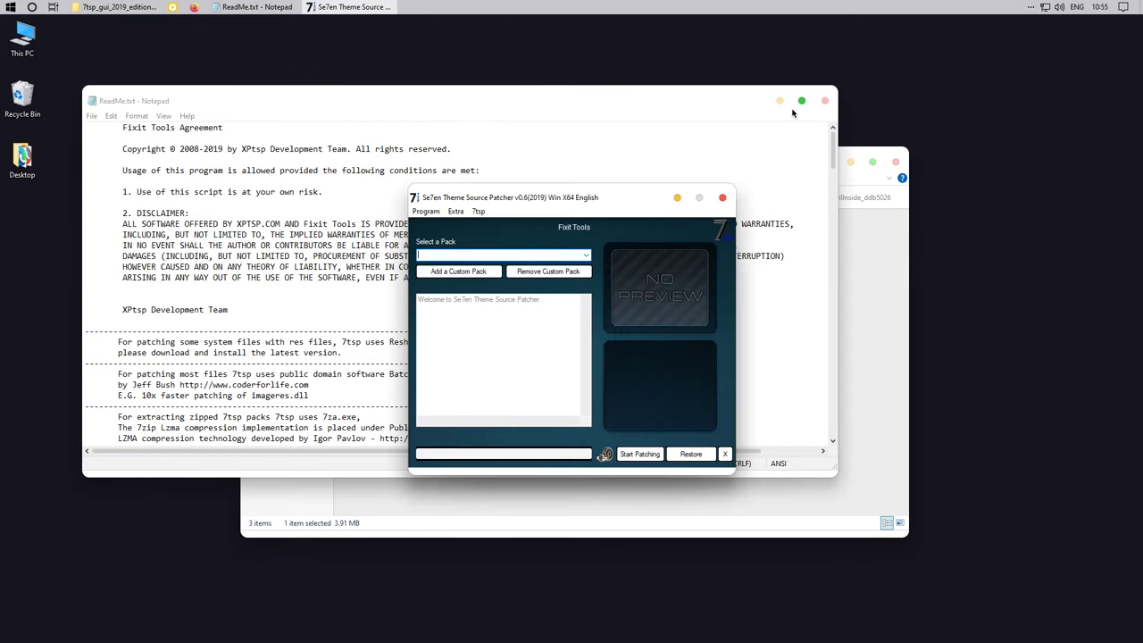
click(778, 100)
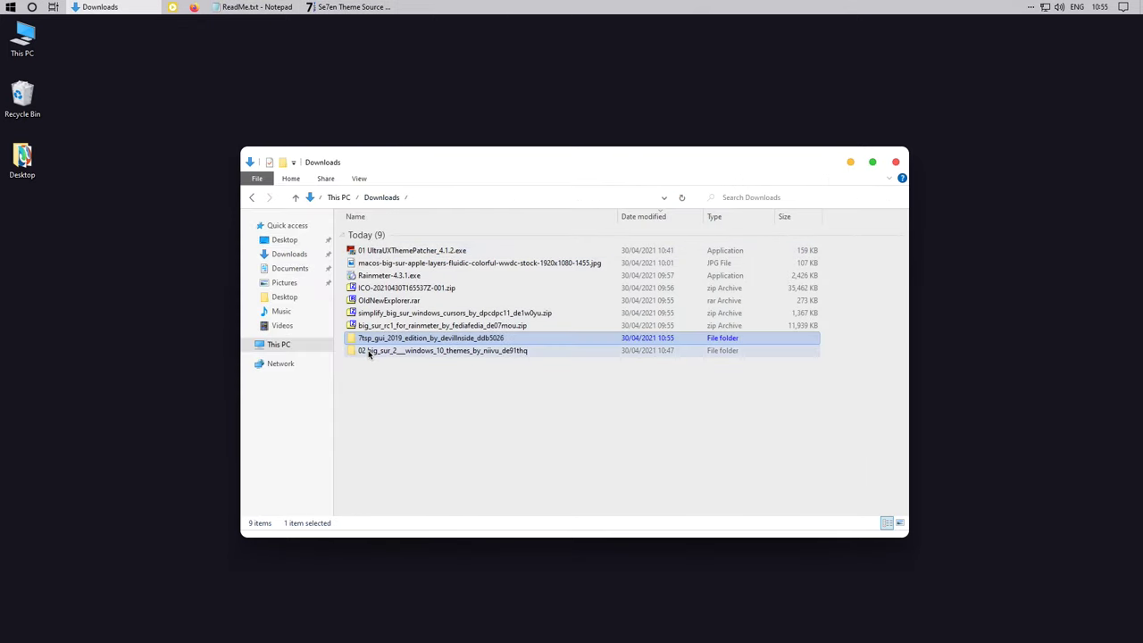
In the Big Sur 2 theme's 7TSP Icon theme folder, rename the LightMode pack to 7tsp Big Sur LightMode.7z
double_click(369, 352)
click(436, 248)
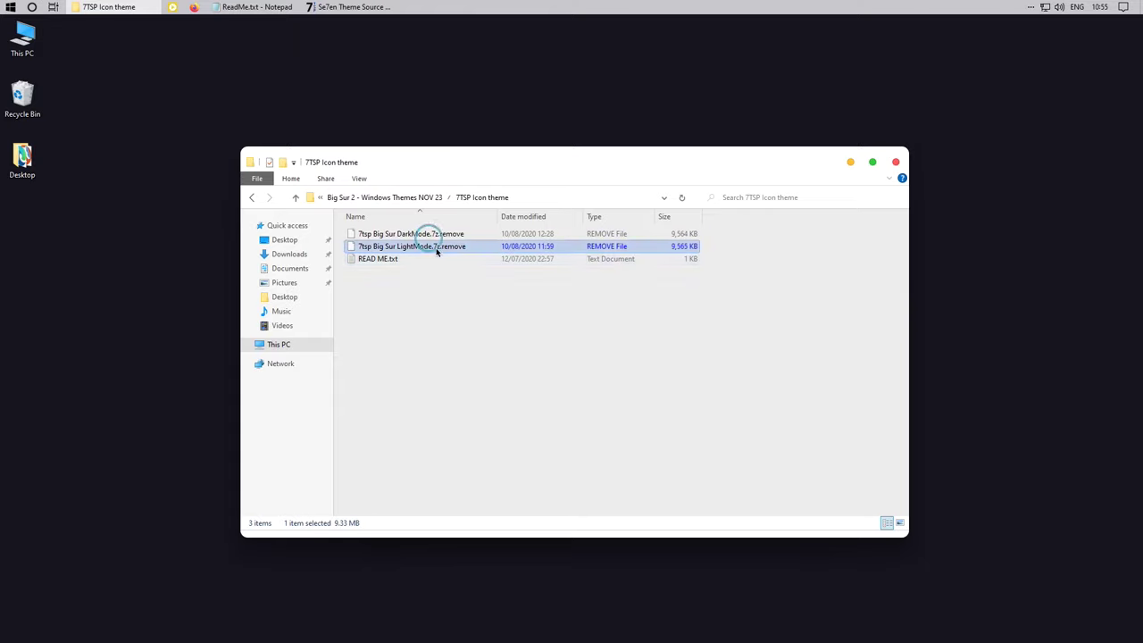
click(436, 247)
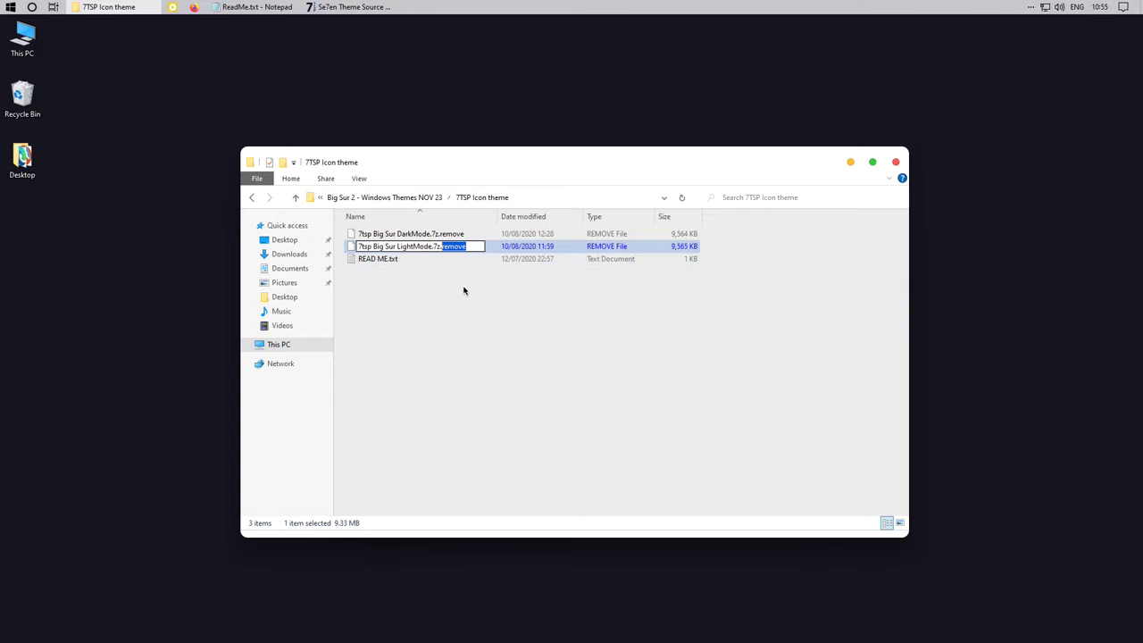
key(Return)
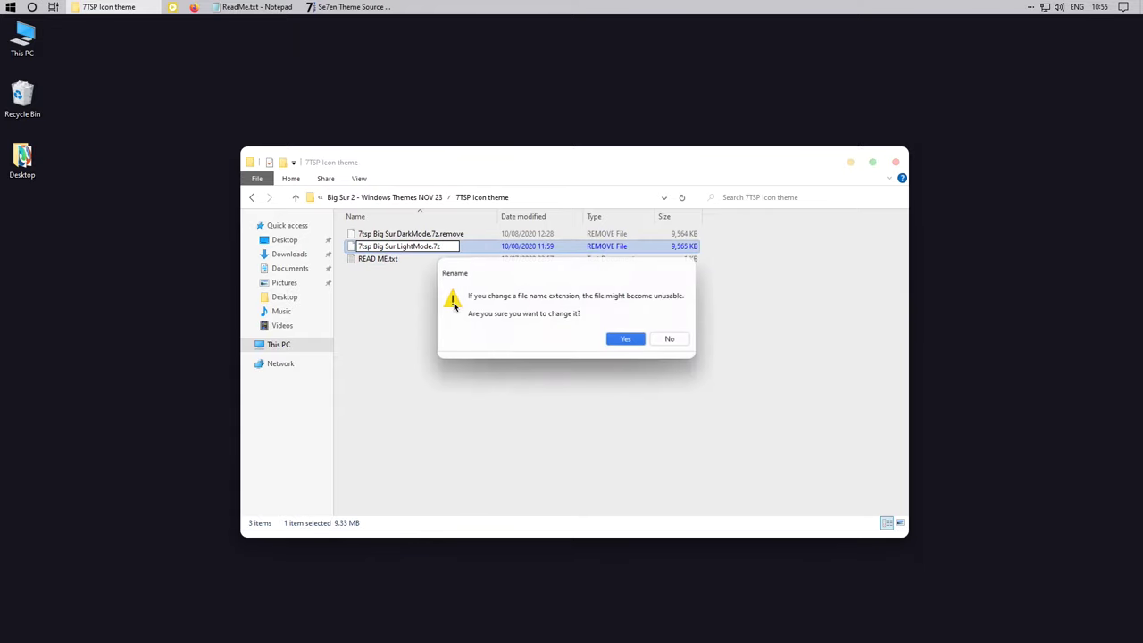
click(616, 336)
Copy the path of the 7TSP Icon theme folder and switch to Se7en Theme Source Patcher
right_click(549, 200)
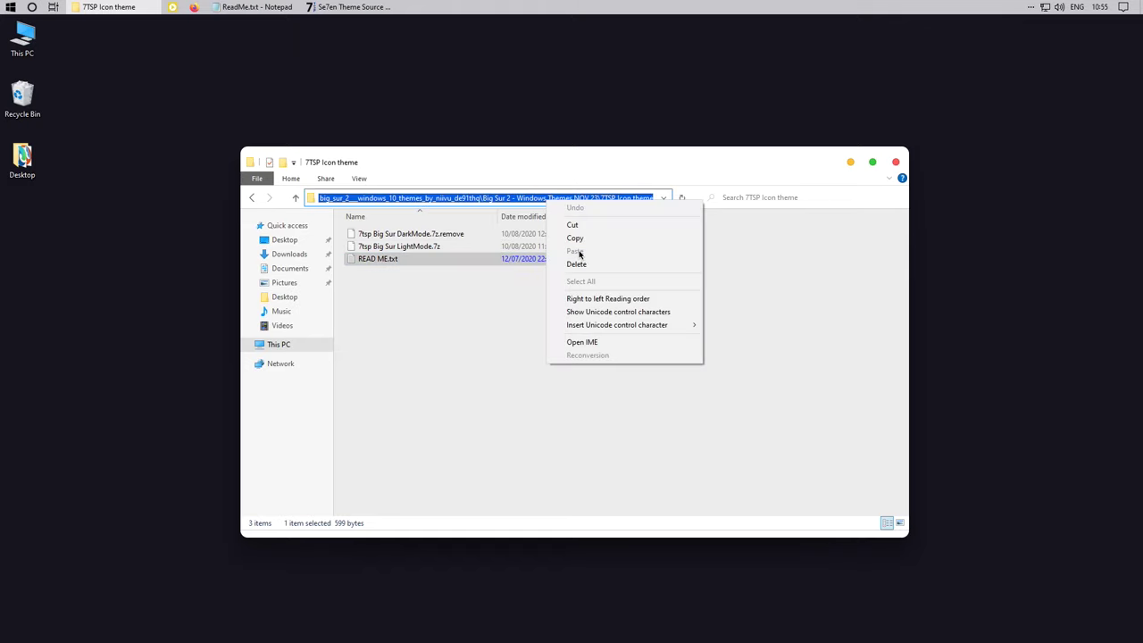
click(508, 289)
click(350, 7)
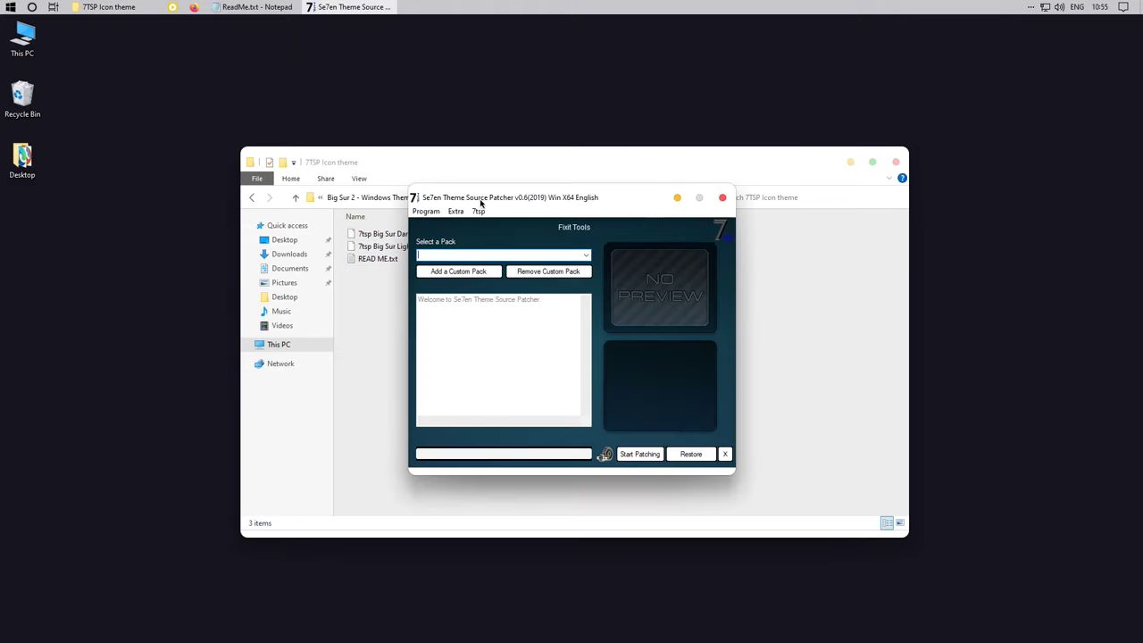
Add 7tsp Big Sur LightMode.7z as a custom pack, using the copied folder path to locate it
click(451, 278)
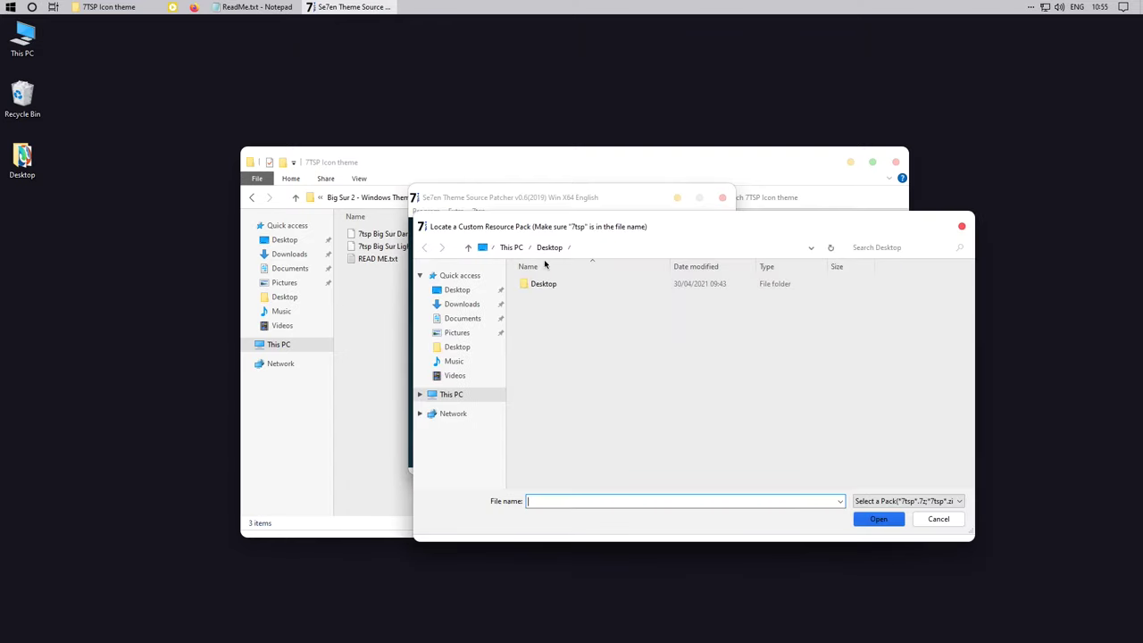
click(662, 251)
key(ctrl+v)
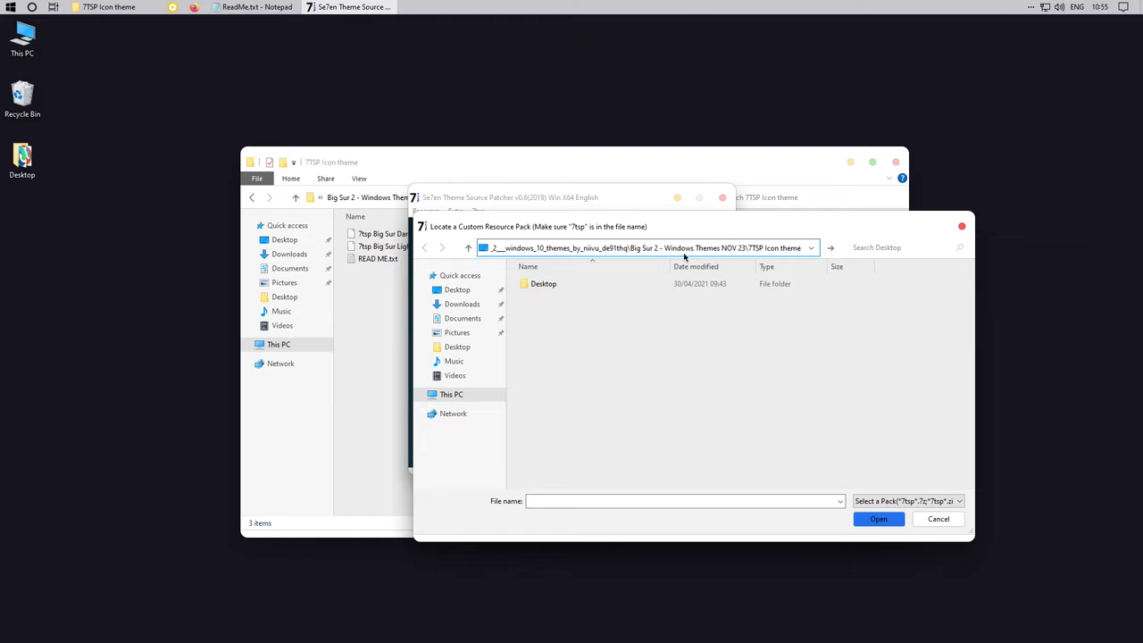
key(Return)
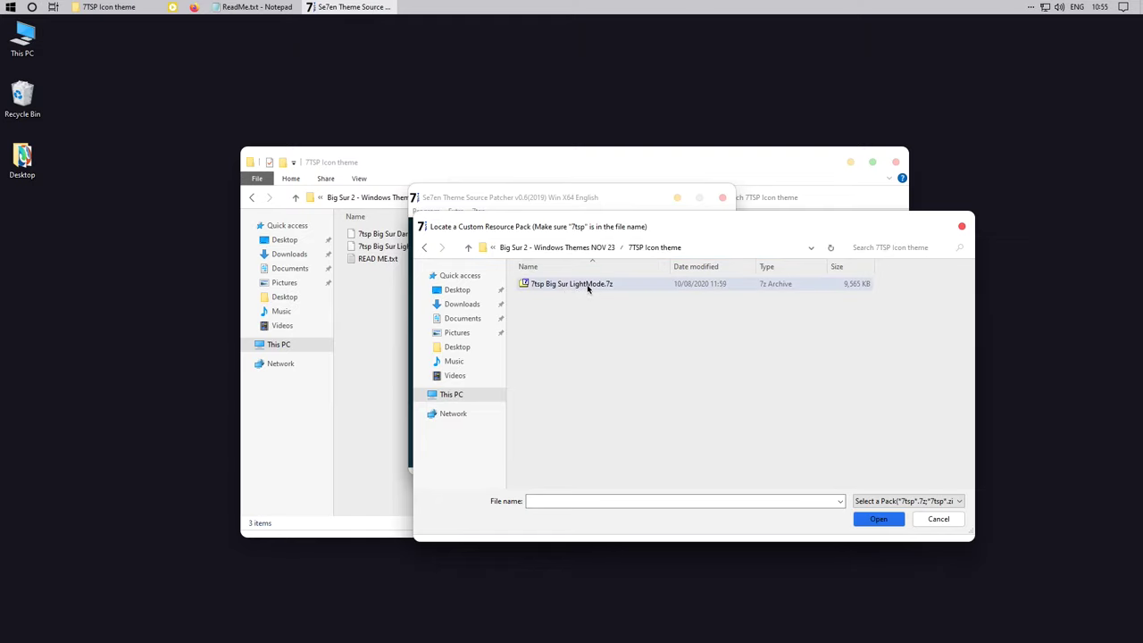
click(584, 286)
click(879, 519)
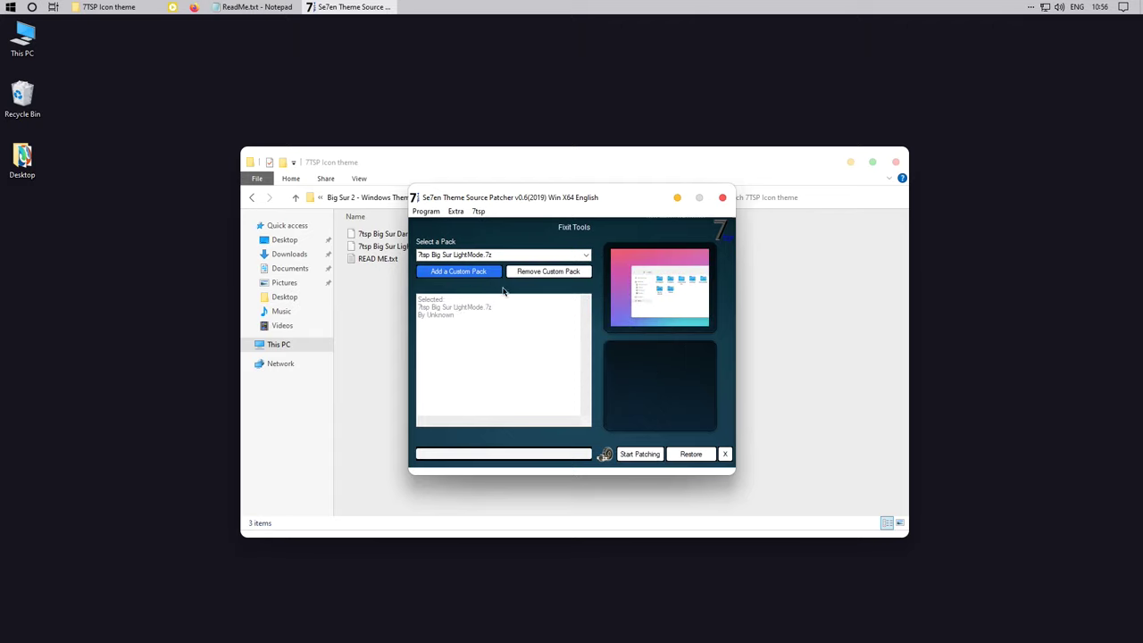
Patch the system with the Big Sur LightMode pack, reboot the computer and dismiss the completion message
click(630, 457)
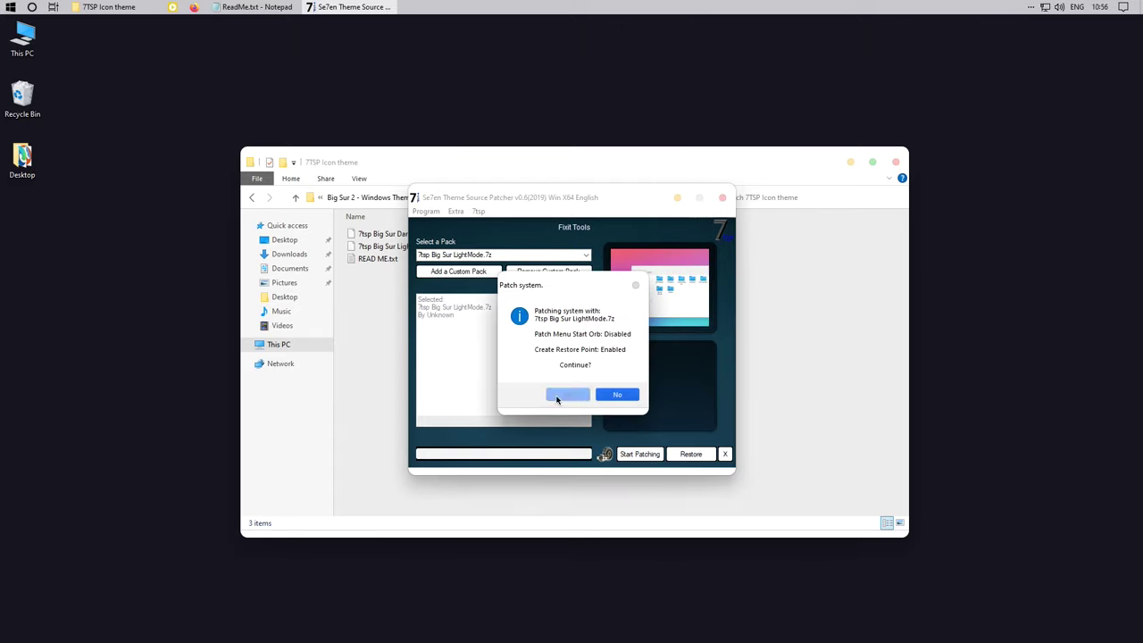
click(561, 394)
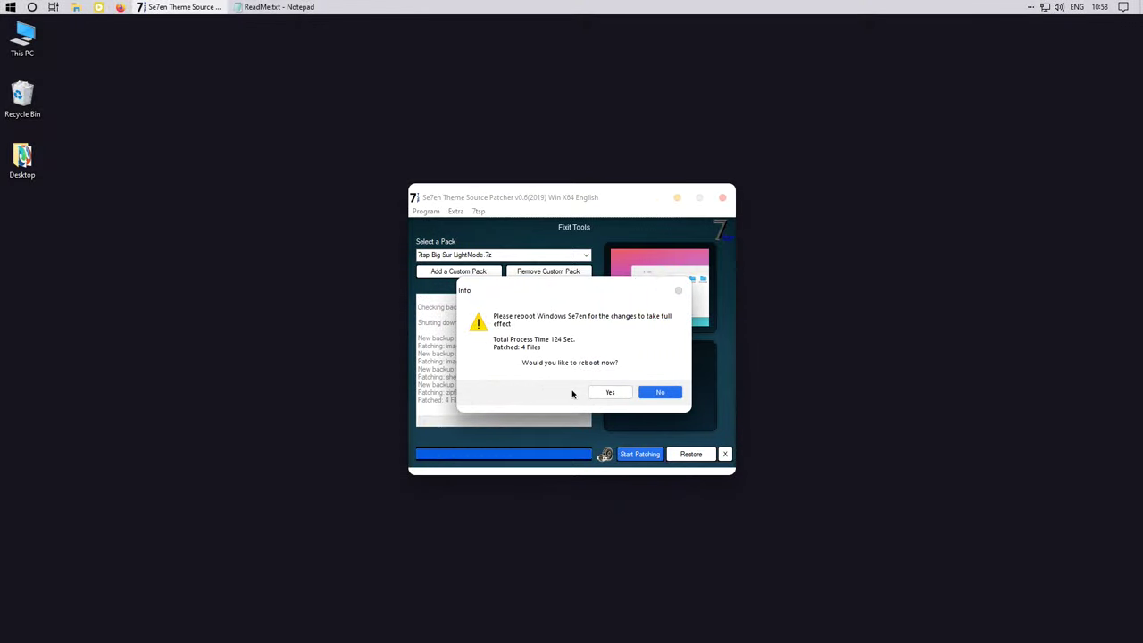
click(608, 394)
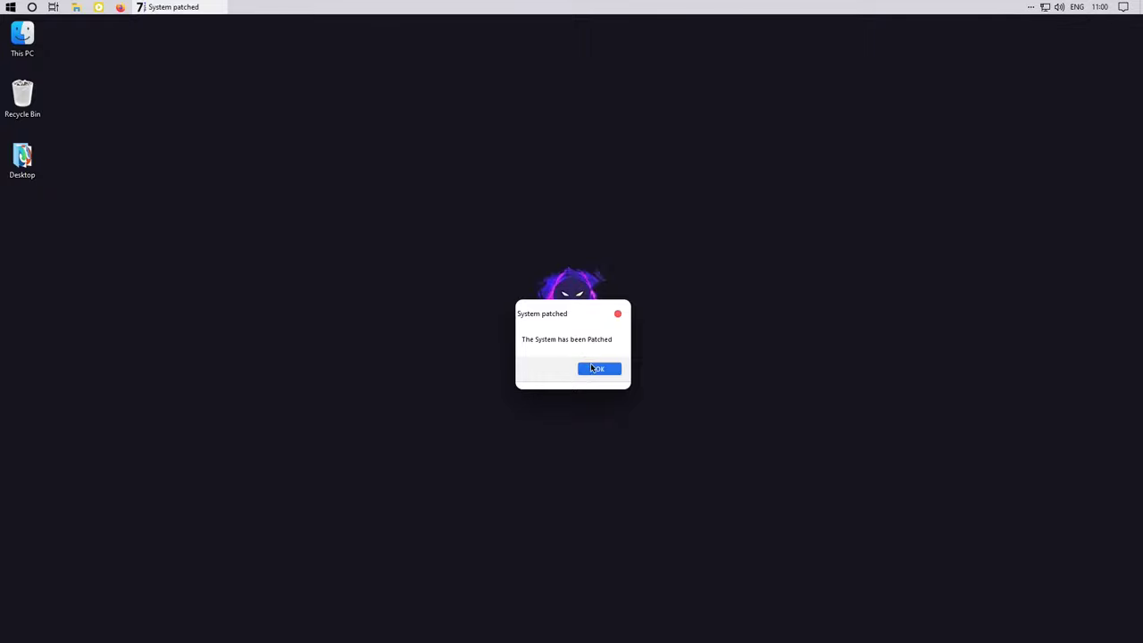
click(593, 368)
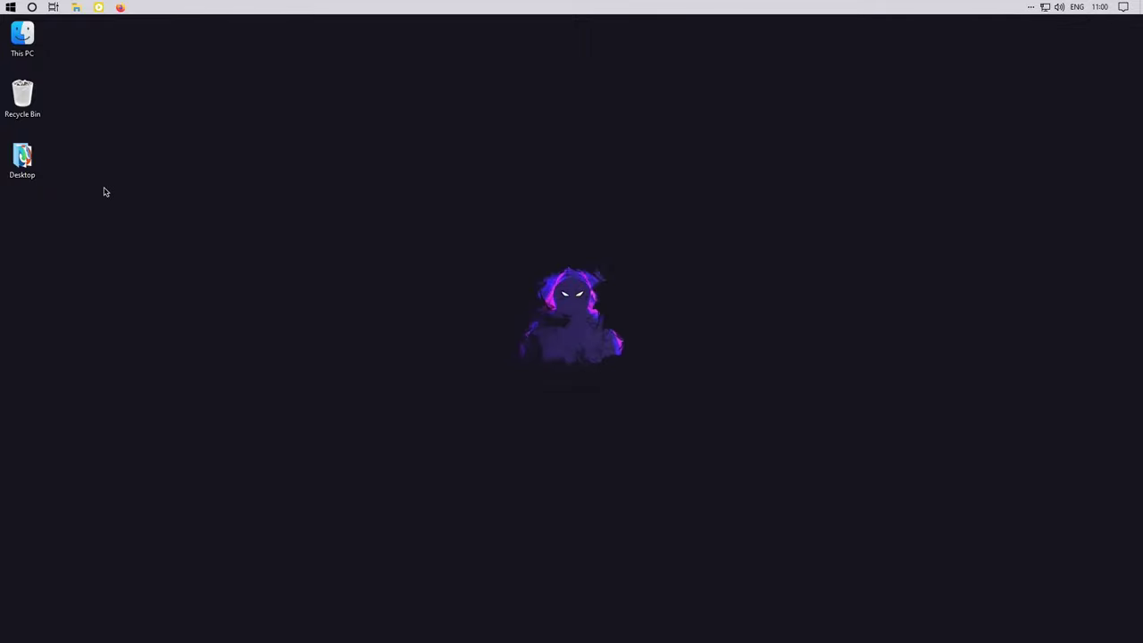
Examine the new system icons on the desktop and in a File Explorer window
drag(140, 219, 81, 139)
key(super+e)
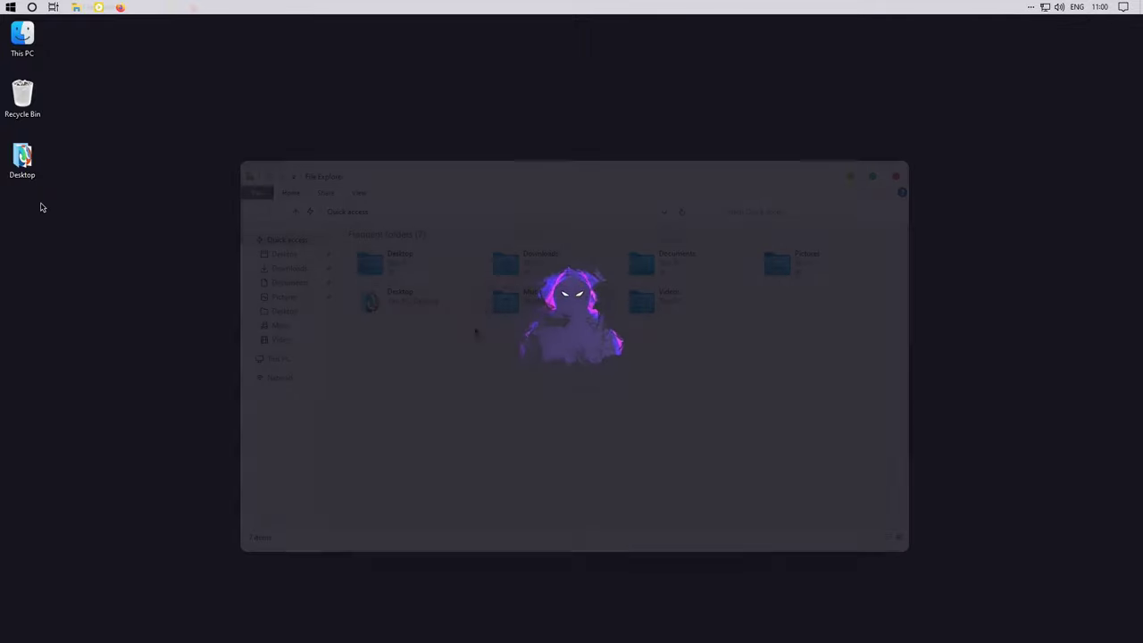
drag(398, 372, 779, 464)
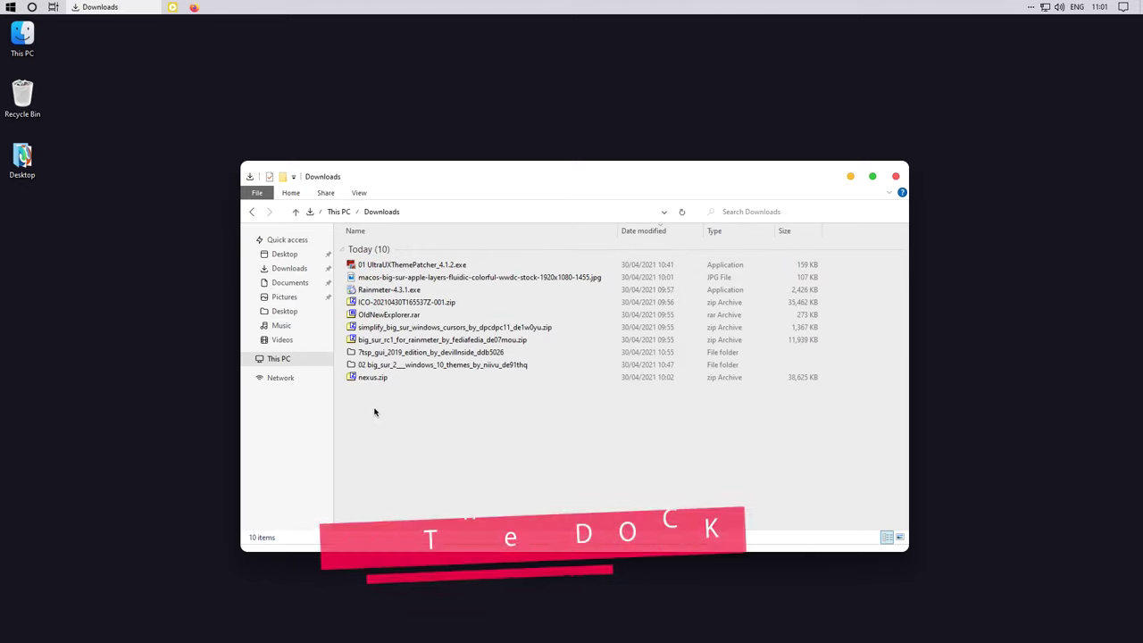
Extract nexus.zip from Downloads into its own nexus folder with 7-Zip
right_click(375, 380)
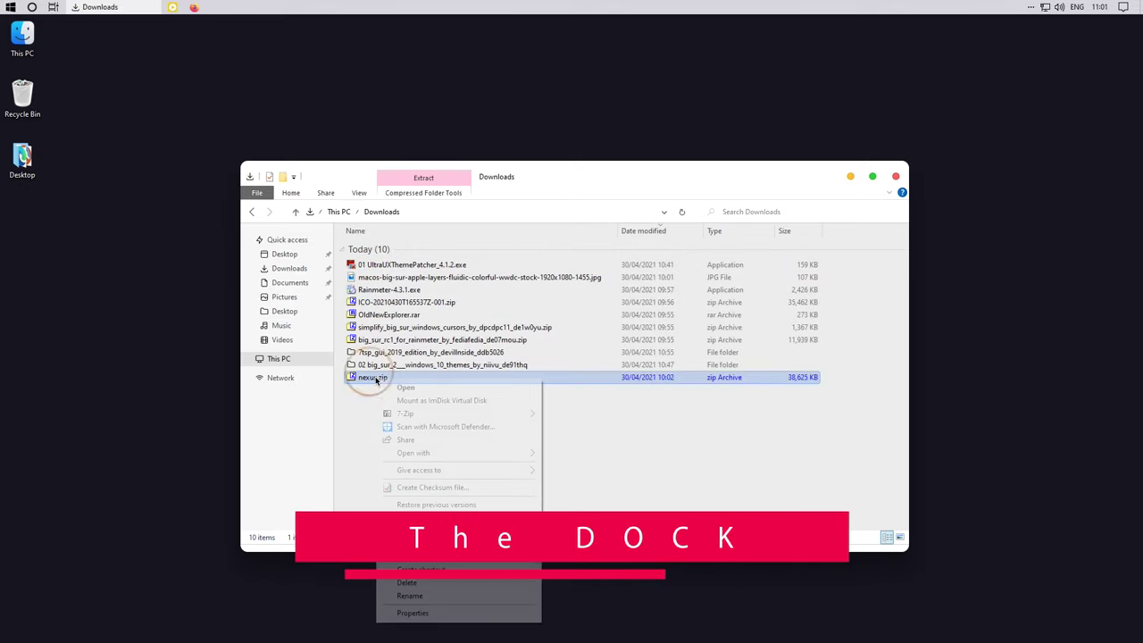
mouse_move(412, 413)
click(591, 464)
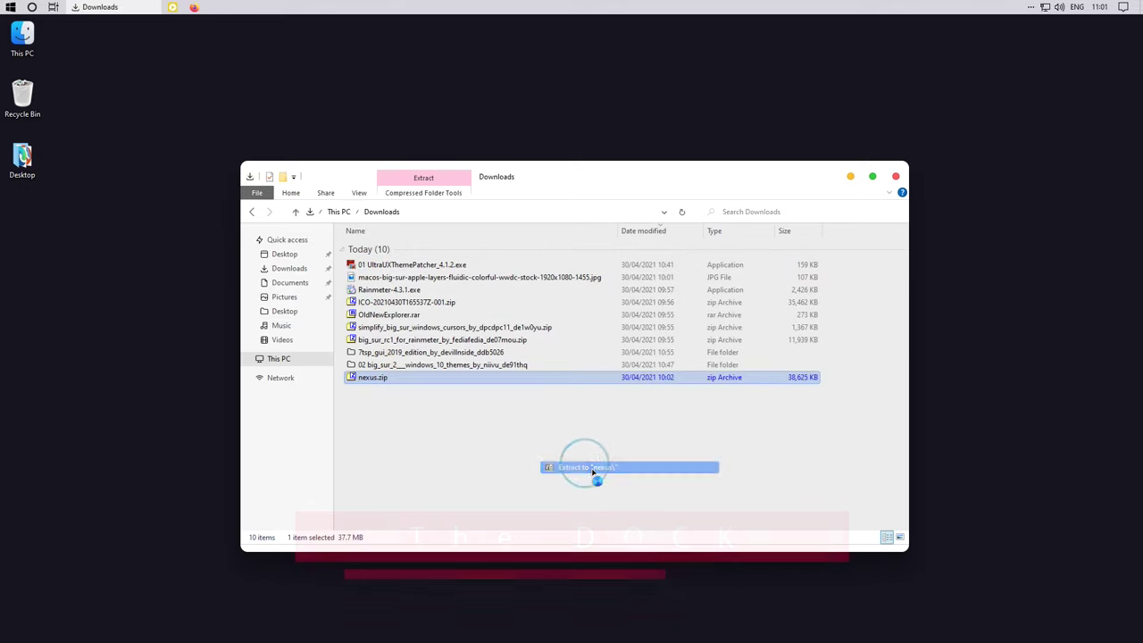
Install Nexus with NexusSetup.exe from the extracted folder and finish the setup with Launch Nexus enabled
double_click(378, 382)
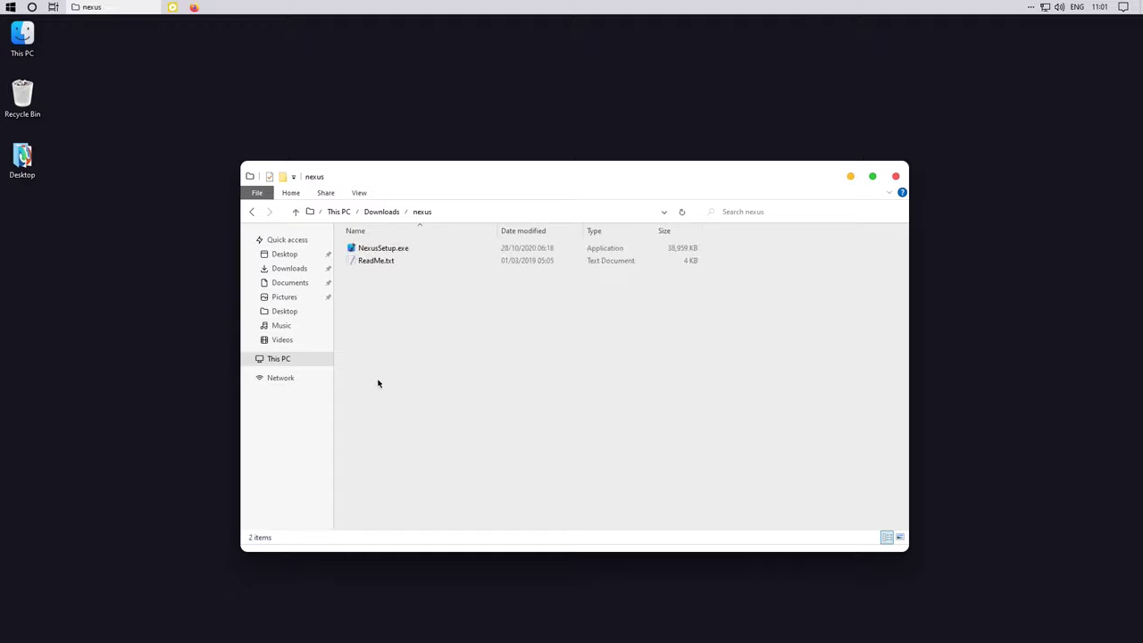
double_click(391, 249)
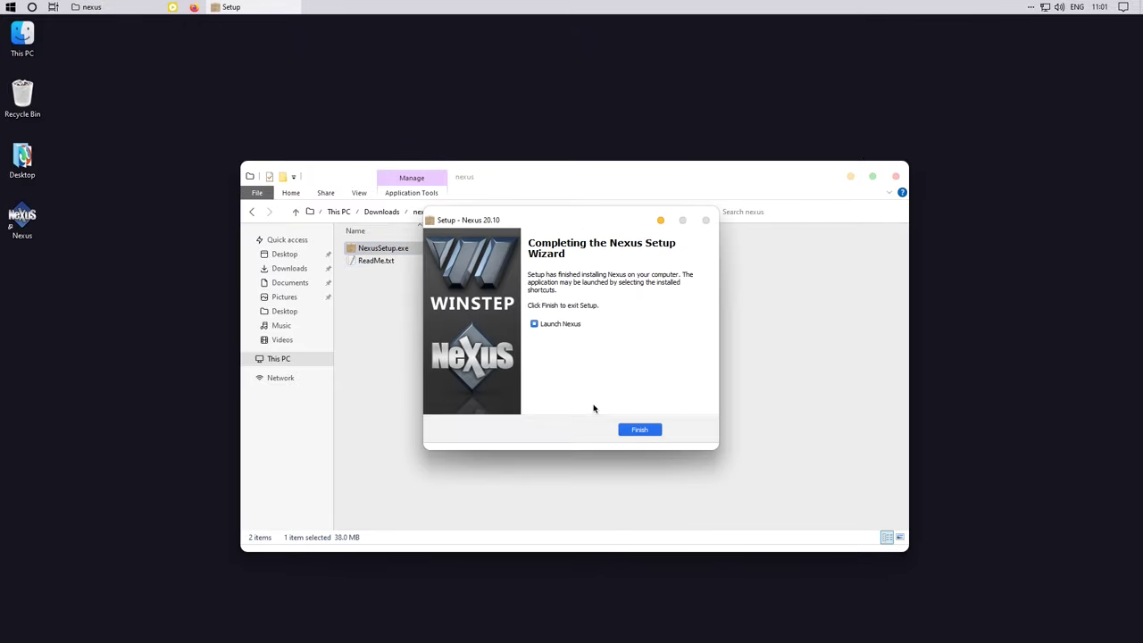
click(634, 429)
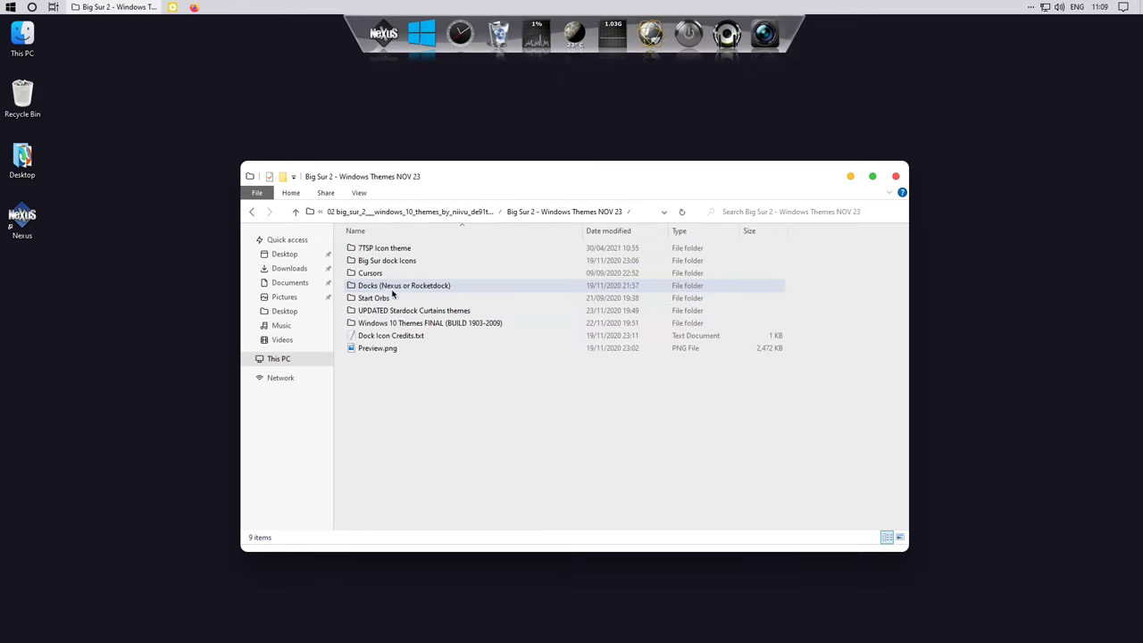
Copy the Big Sur light and Indicators folders from the theme's Docks (Nexus or Rocketdock) folder
double_click(393, 287)
click(379, 273)
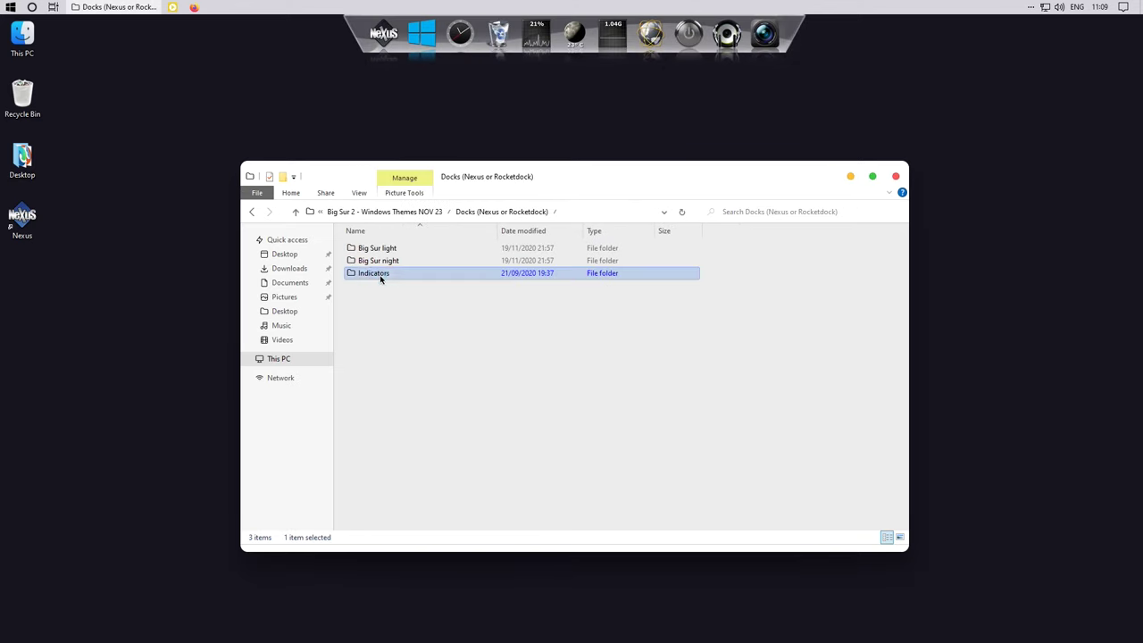
click(375, 248)
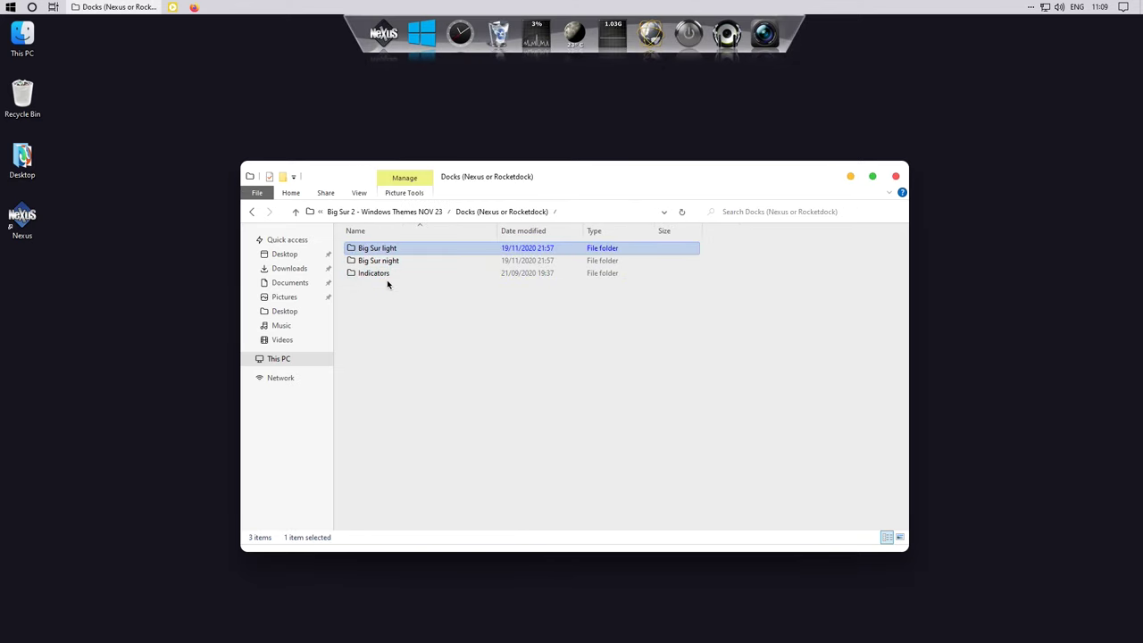
click(383, 275)
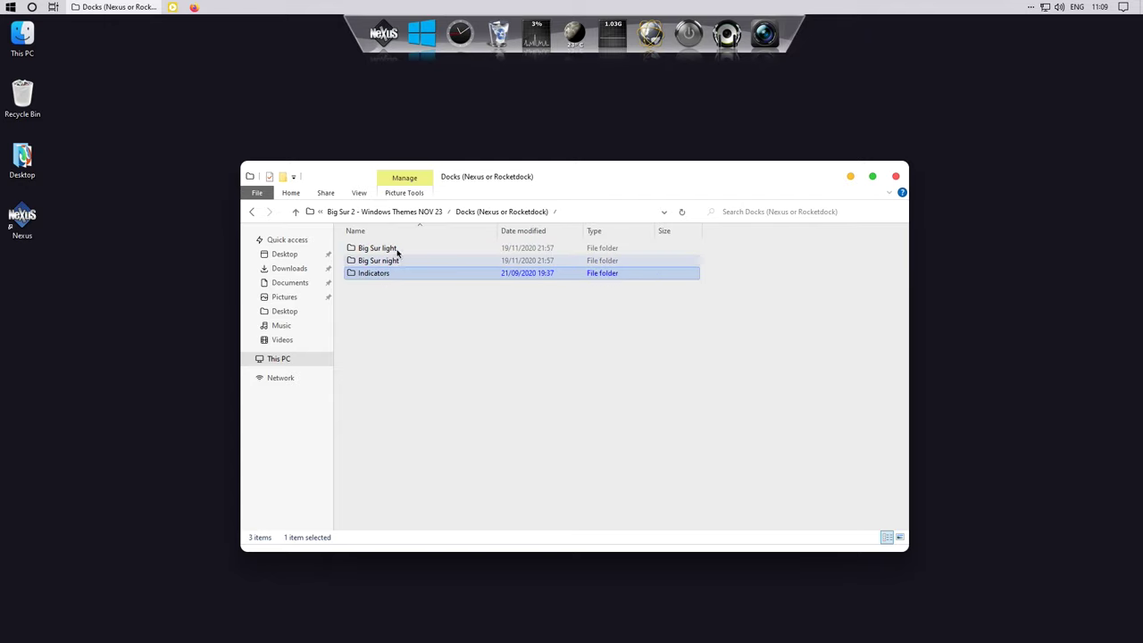
ctrl+click(395, 250)
right_click(395, 250)
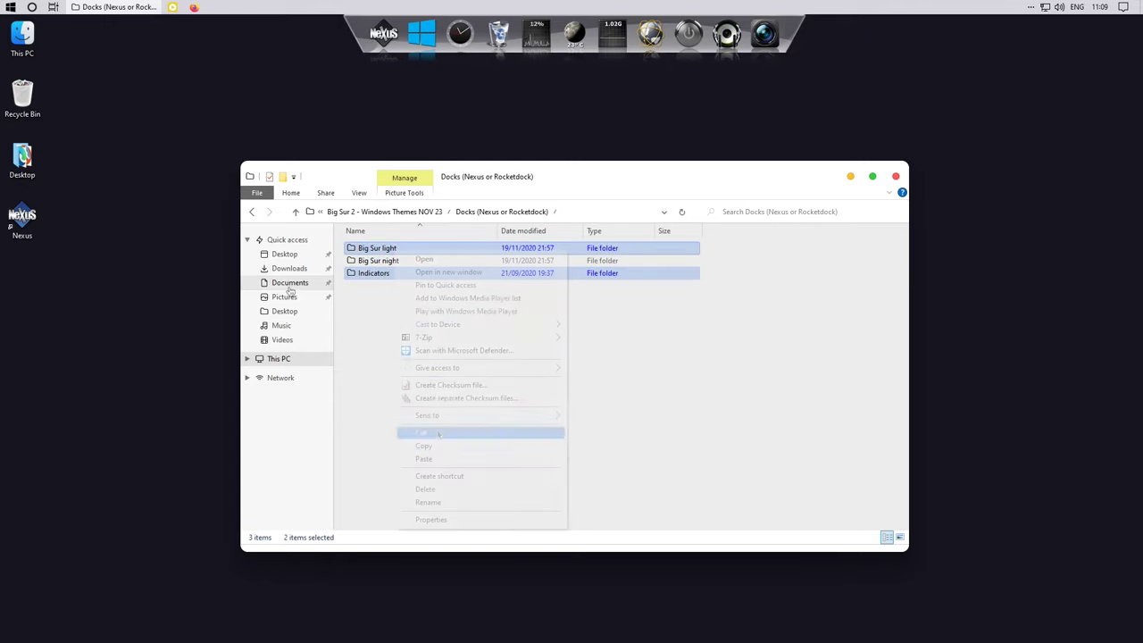
Paste the copied dock folders into the NeXuS folder under Public Documents\Winstep, replacing the files with the same names
click(289, 282)
double_click(377, 250)
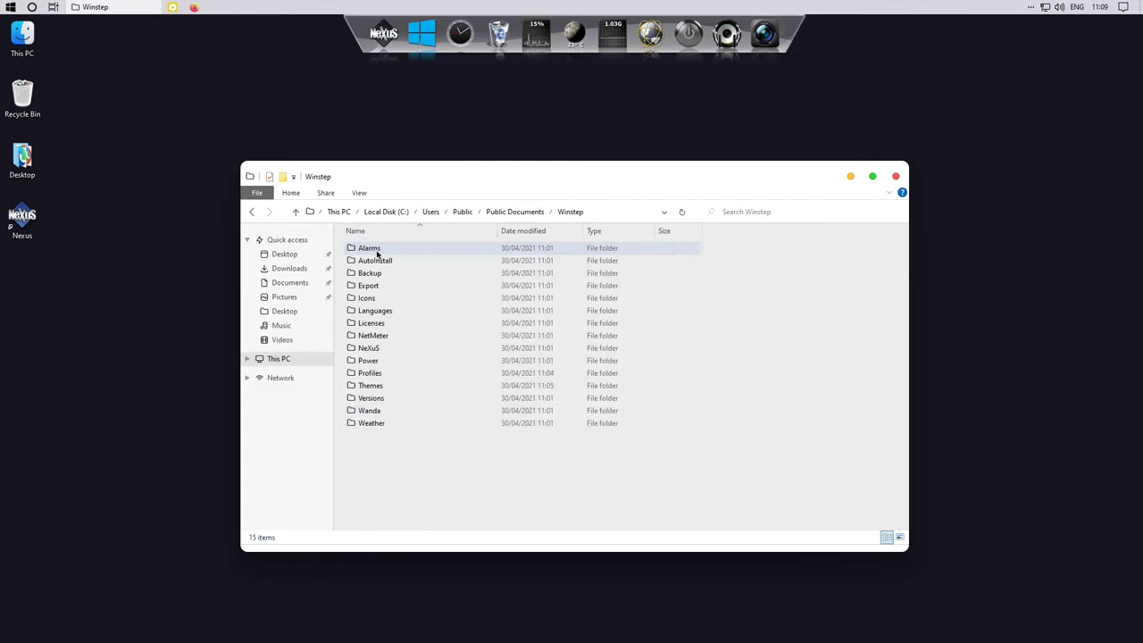
double_click(381, 348)
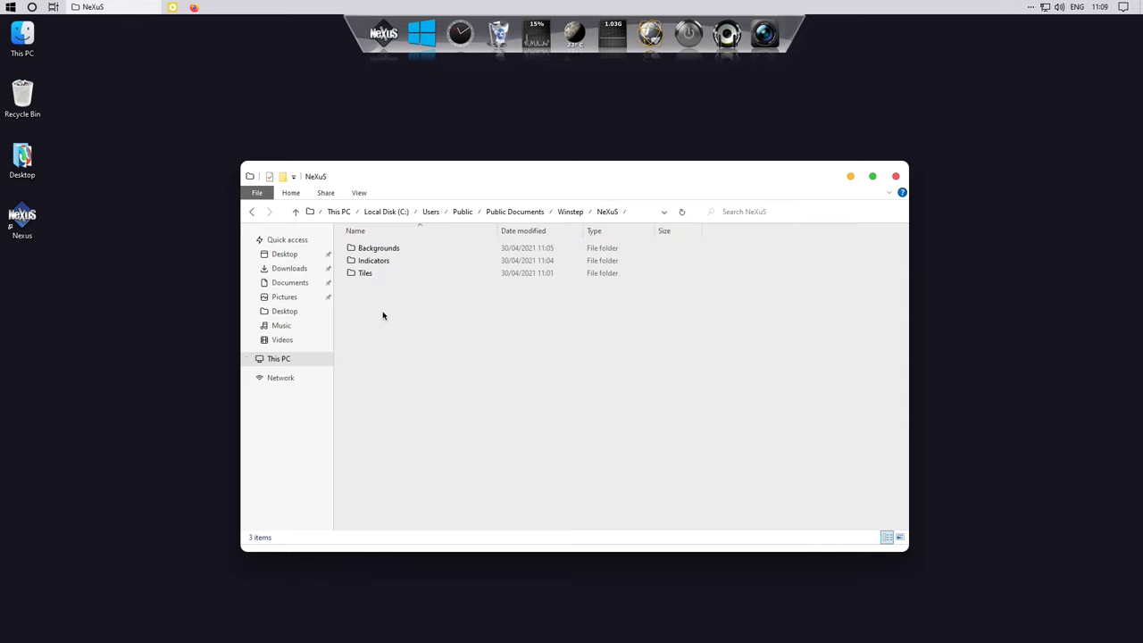
right_click(383, 315)
click(387, 387)
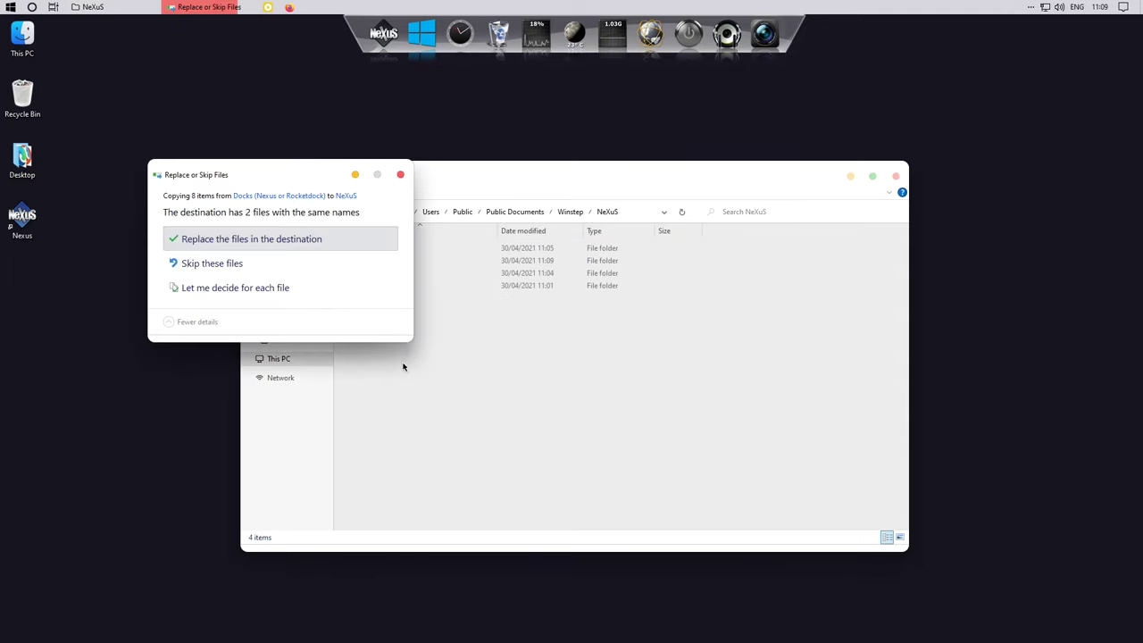
click(226, 243)
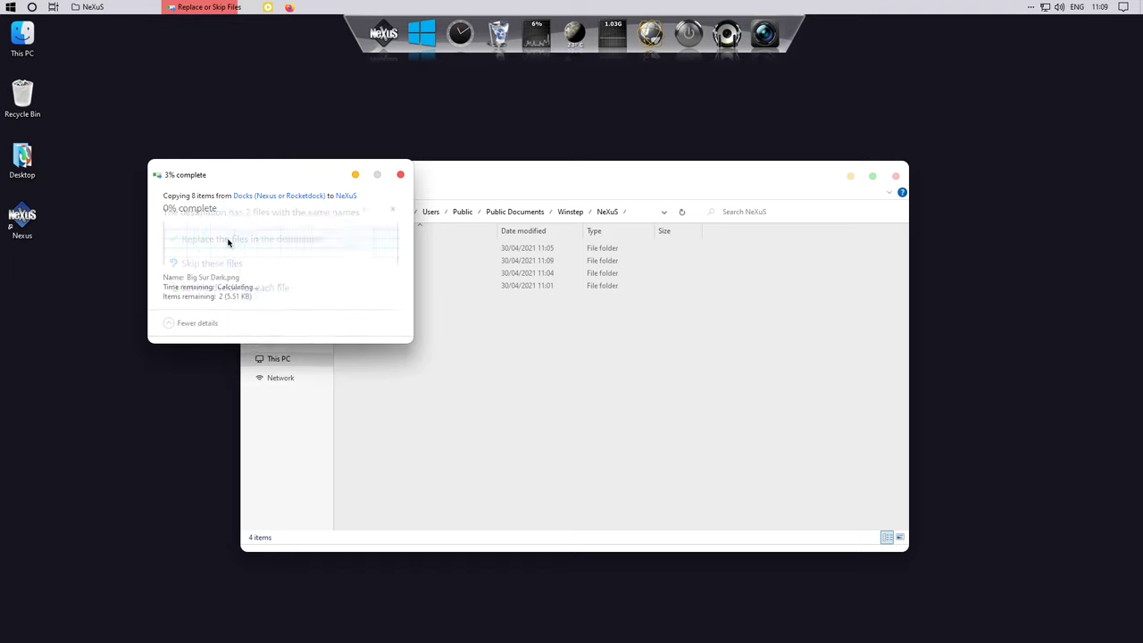
click(408, 322)
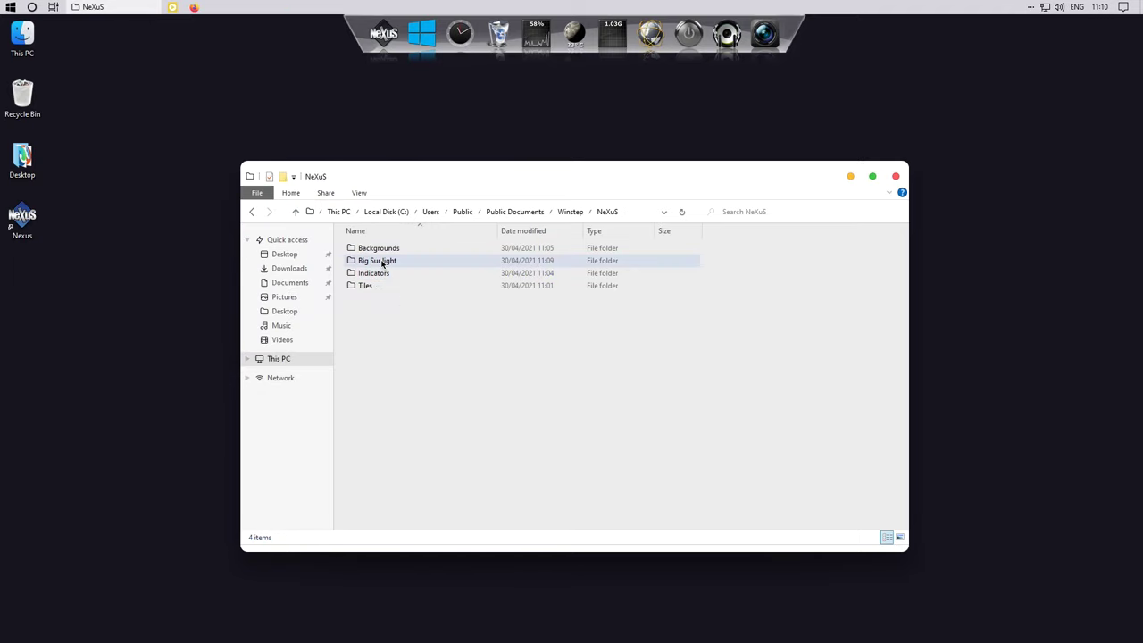
Move the Big Sur light folder into the Backgrounds folder inside NeXuS
drag(376, 260, 412, 252)
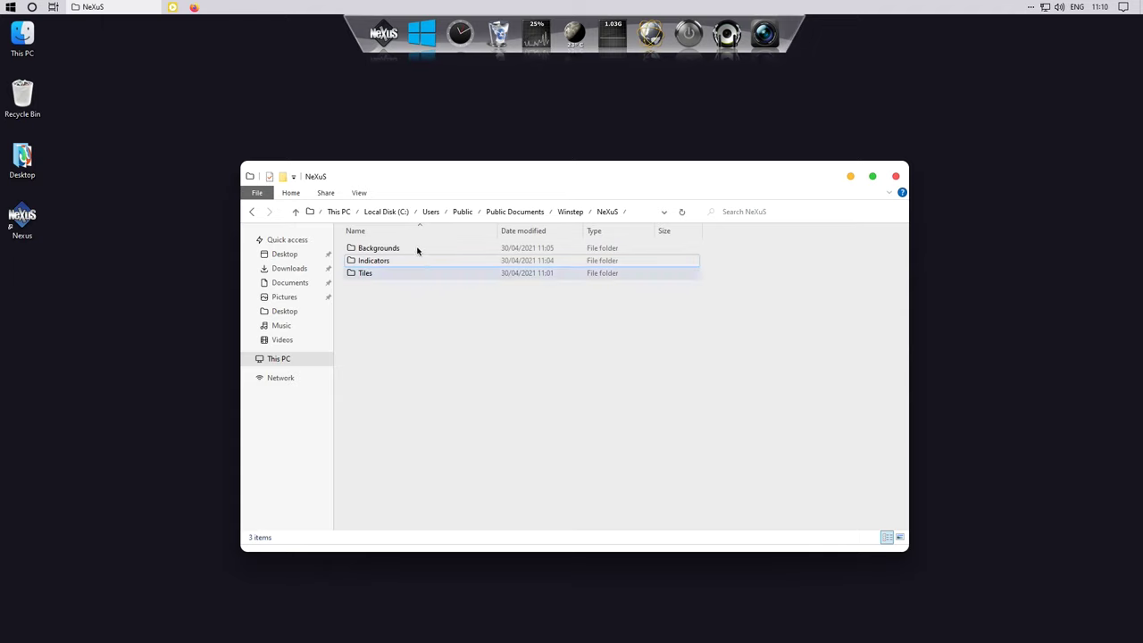
Restore the dock's configuration in the Nexus preferences from the backup file NexusBIGSUR.wbk in Downloads
right_click(386, 47)
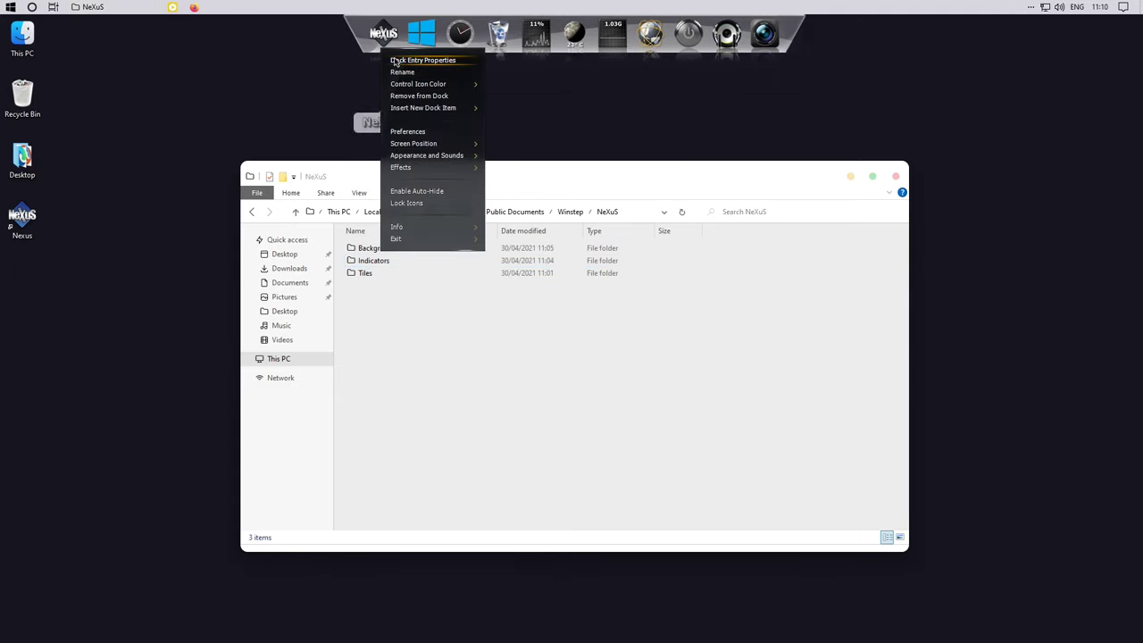
click(412, 134)
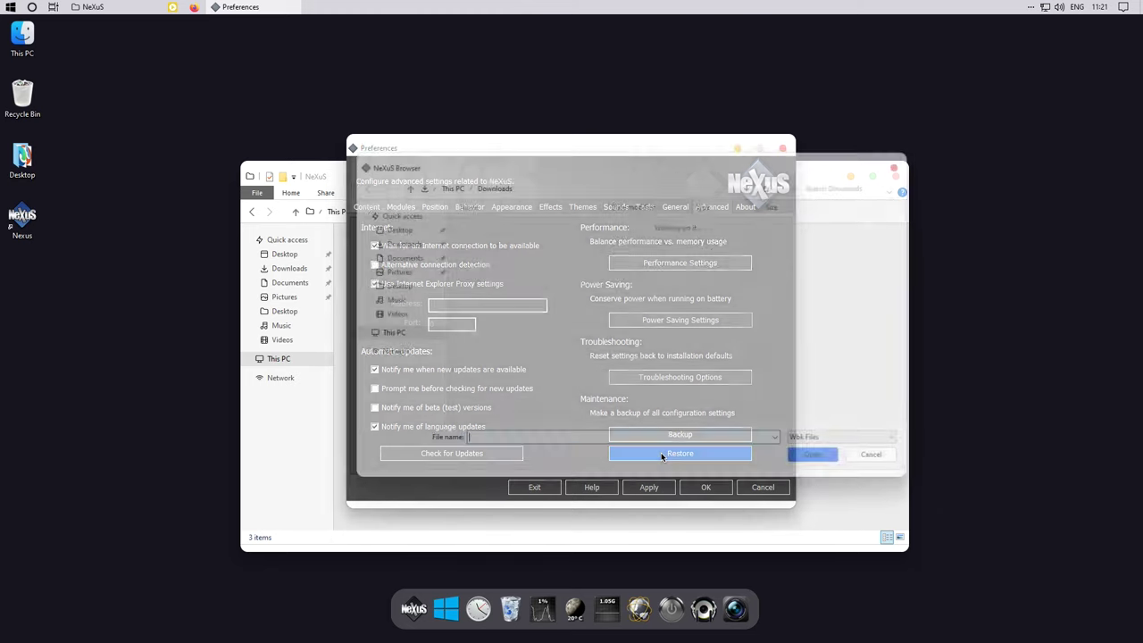
click(474, 241)
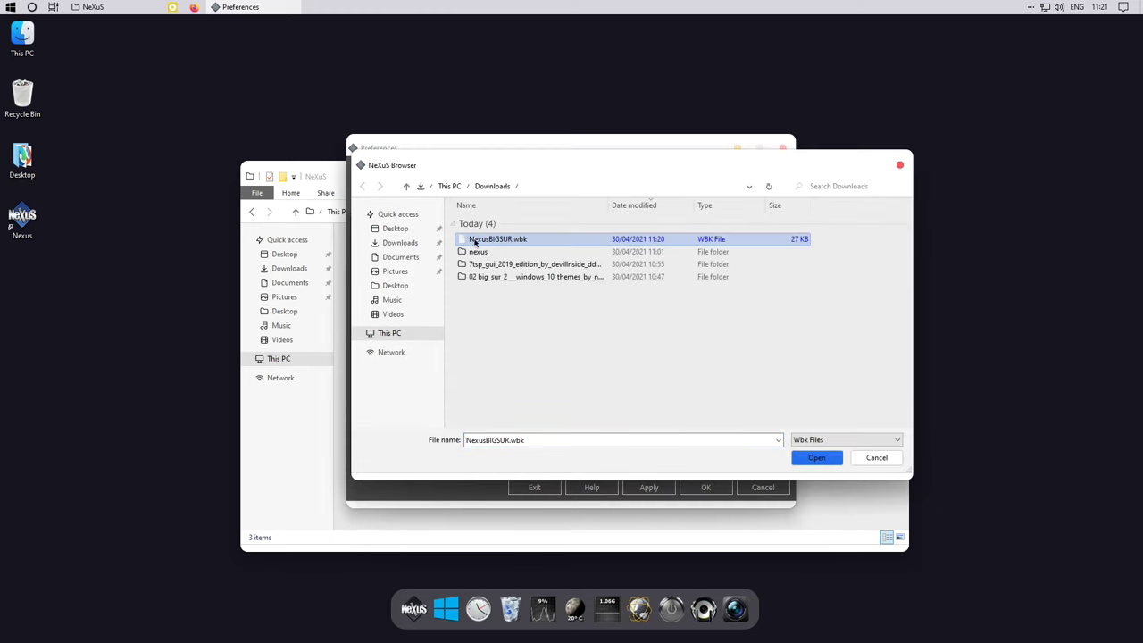
double_click(506, 239)
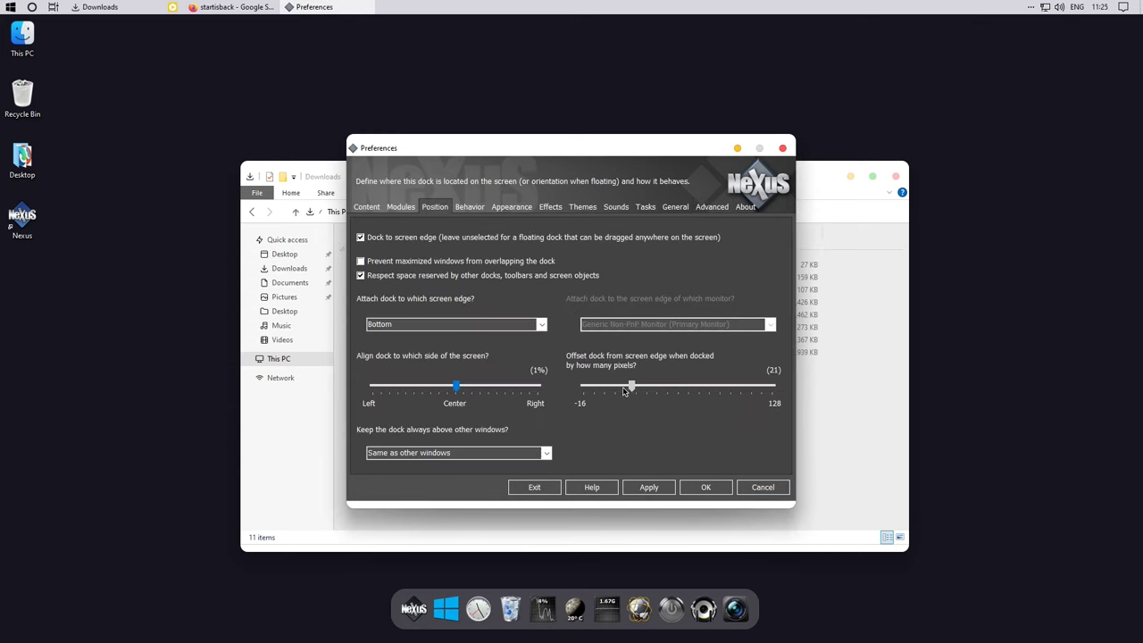
Set the dock's offset from the screen edge to 10 pixels and apply it
click(649, 488)
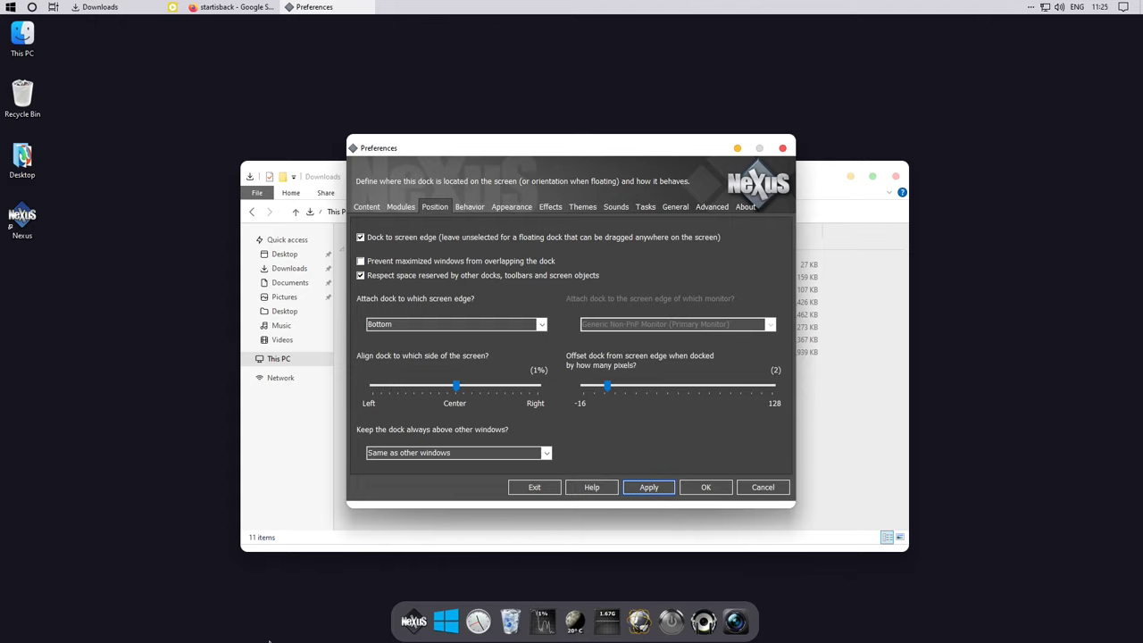
click(644, 487)
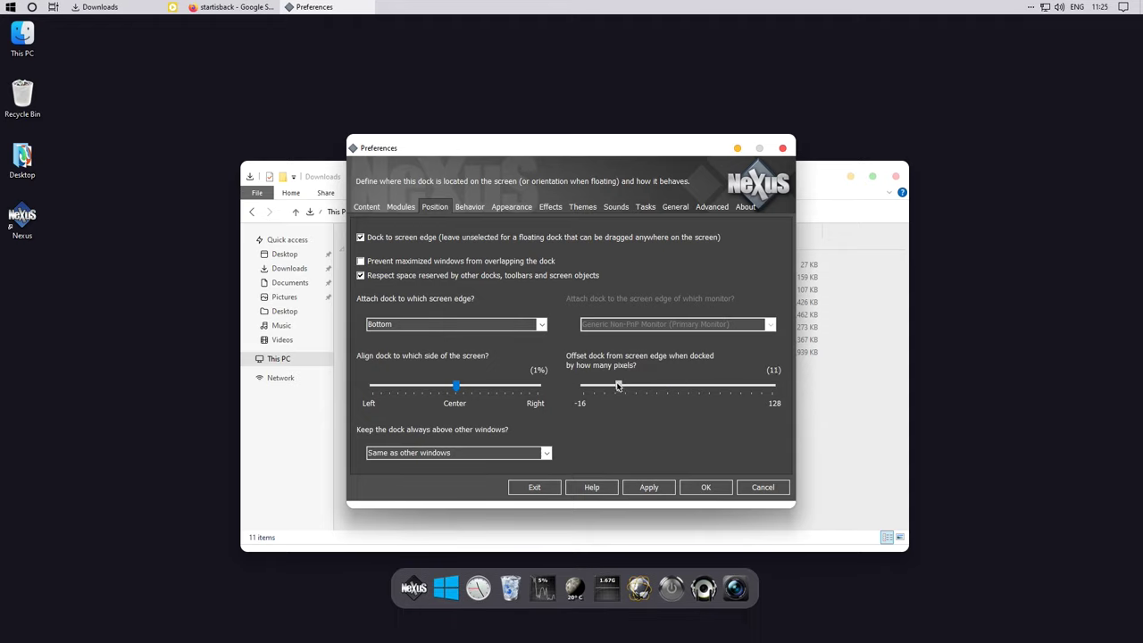
click(656, 491)
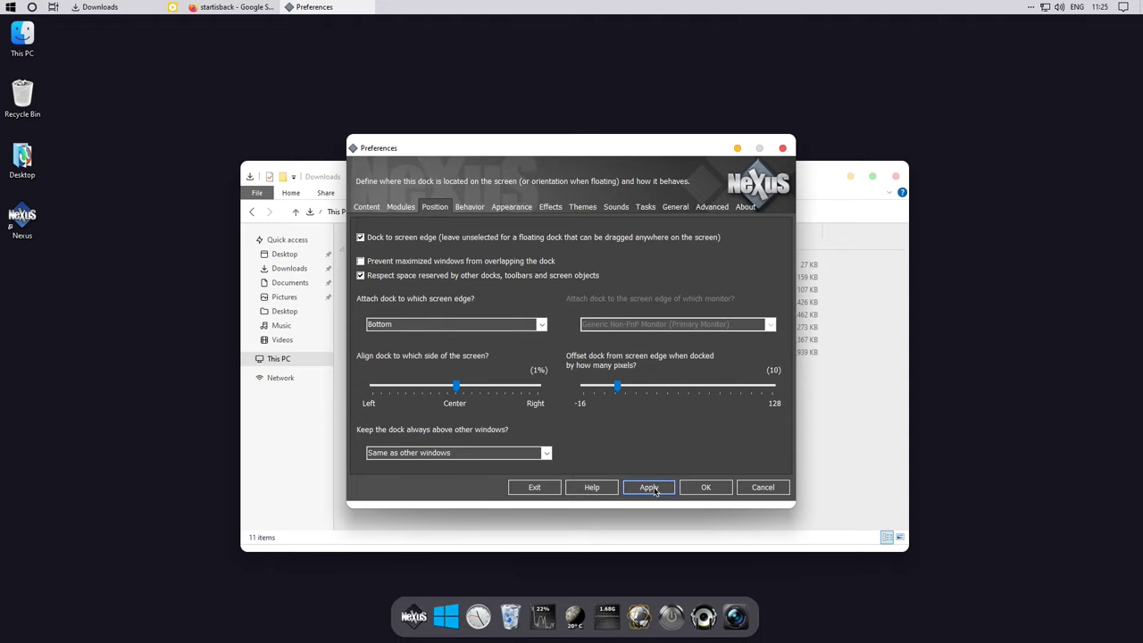
Adjust the dock's icon size and background transparency, and apply the appearance changes
click(512, 208)
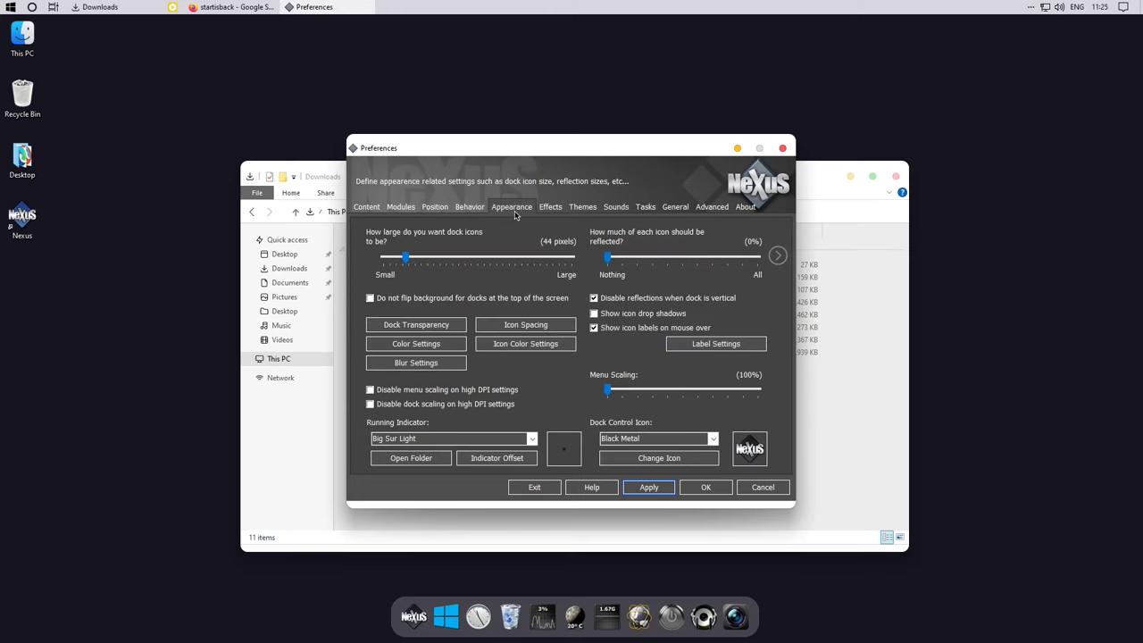
click(649, 495)
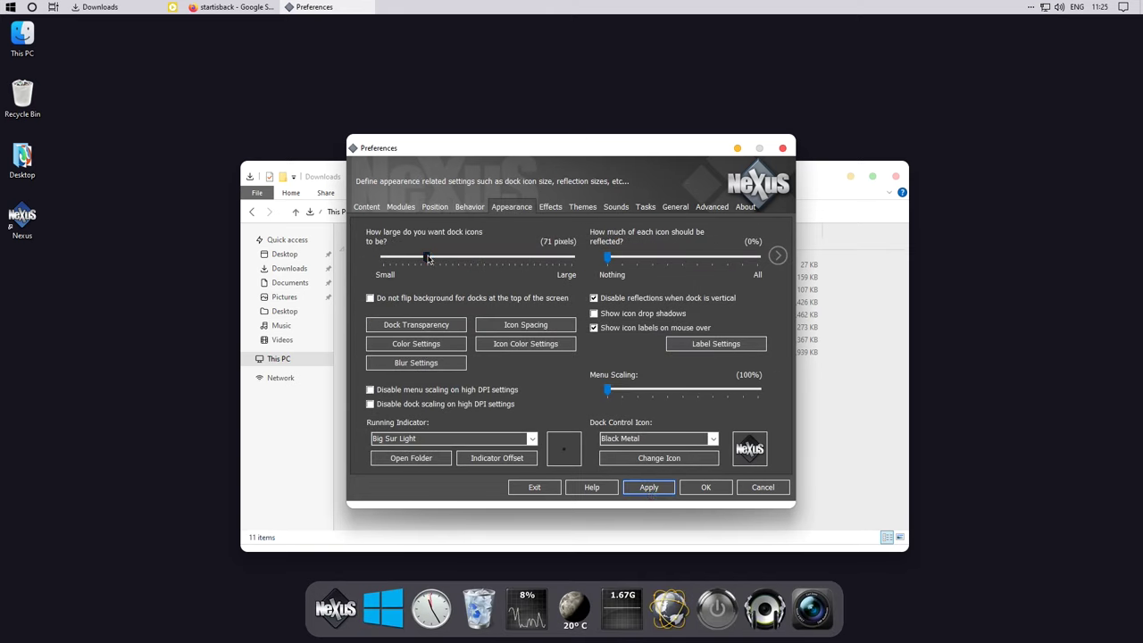
click(415, 324)
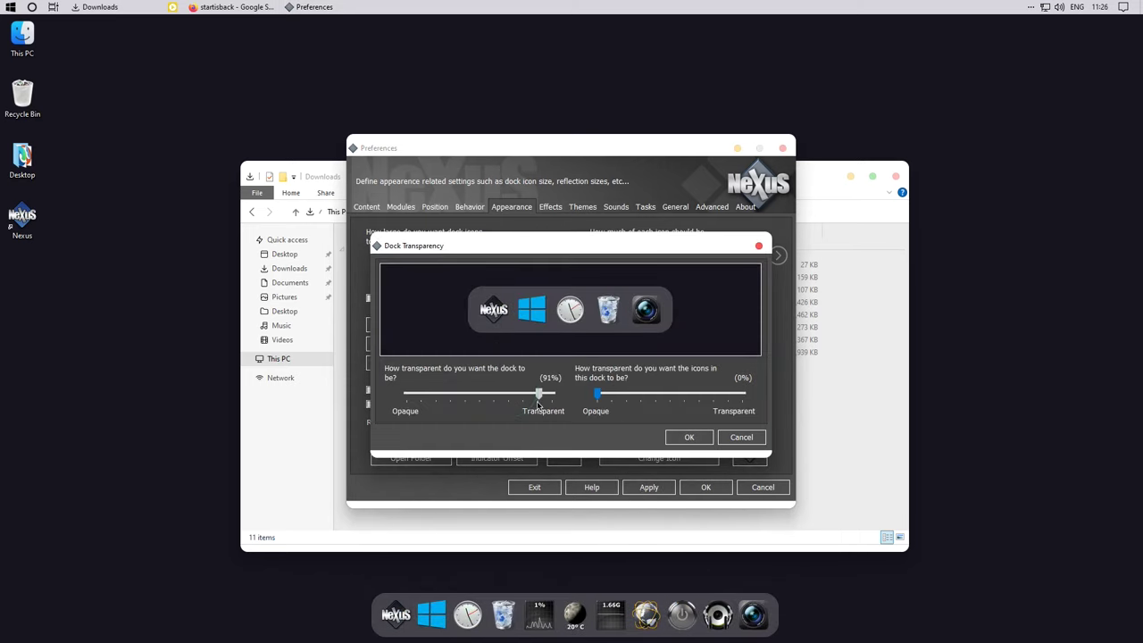
click(688, 437)
click(650, 487)
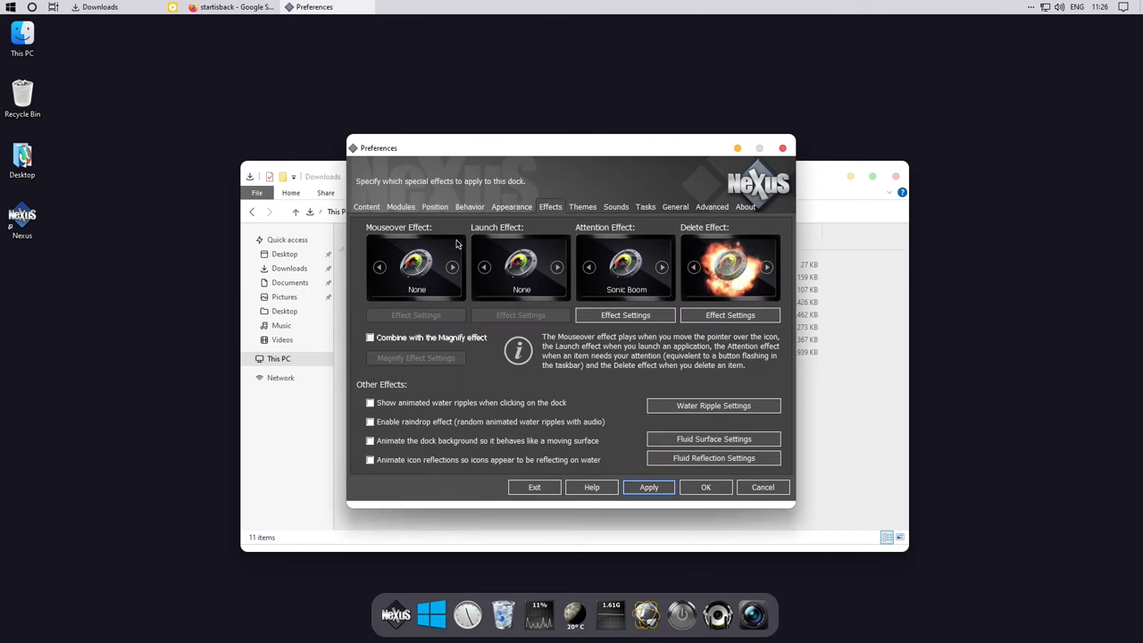
Try the Magnify mouseover effect with its magnification settings, set the effect back to None, and close the preferences
click(452, 266)
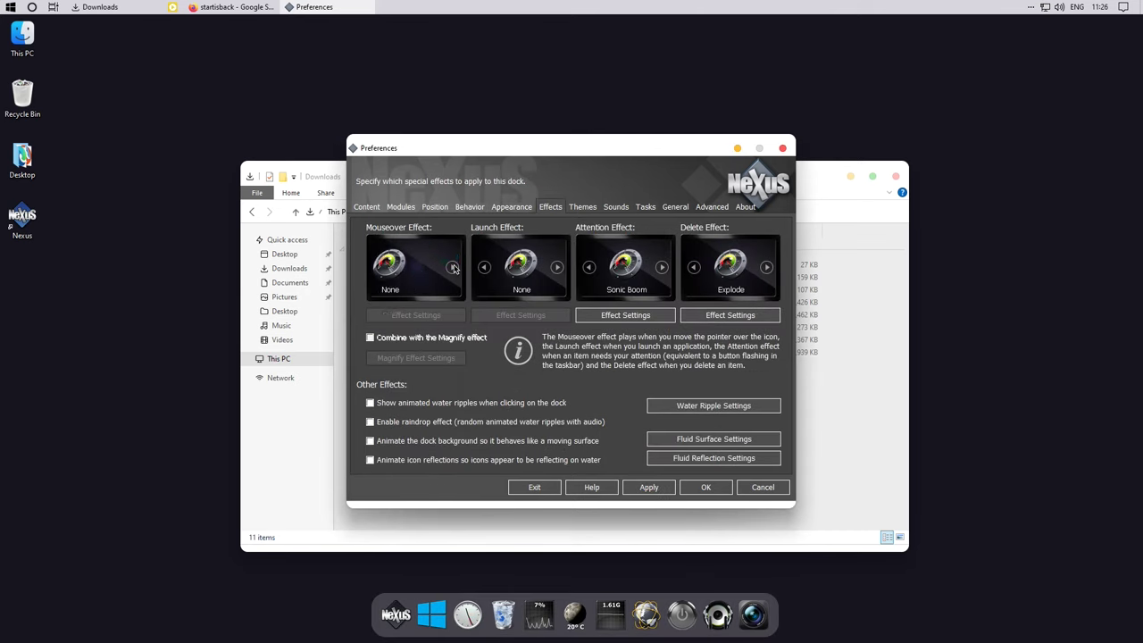
click(645, 487)
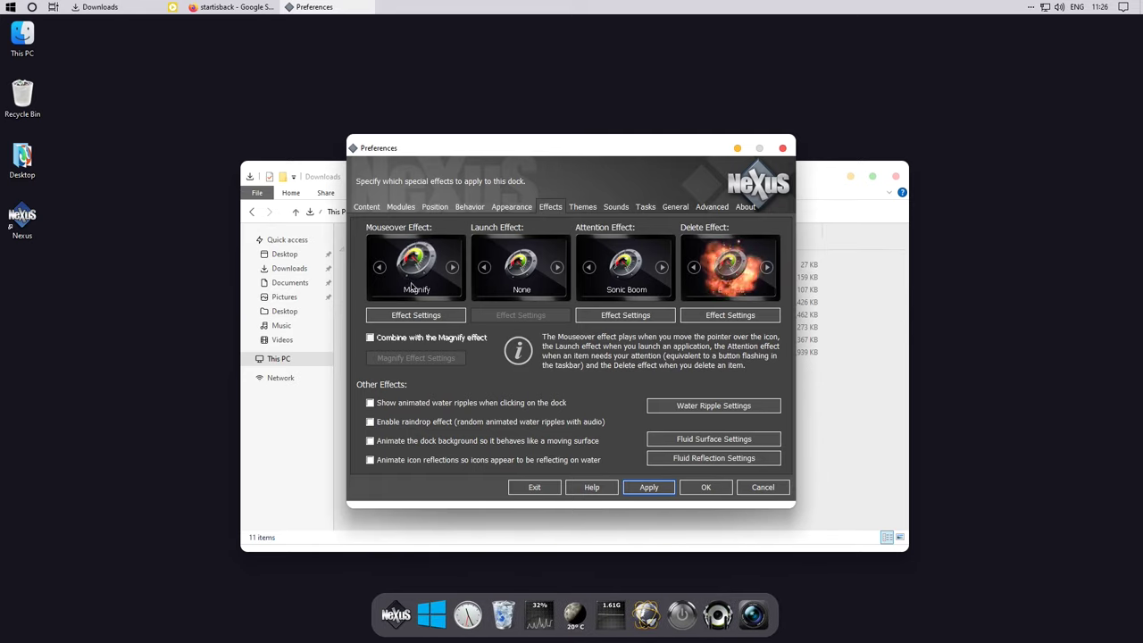
click(416, 316)
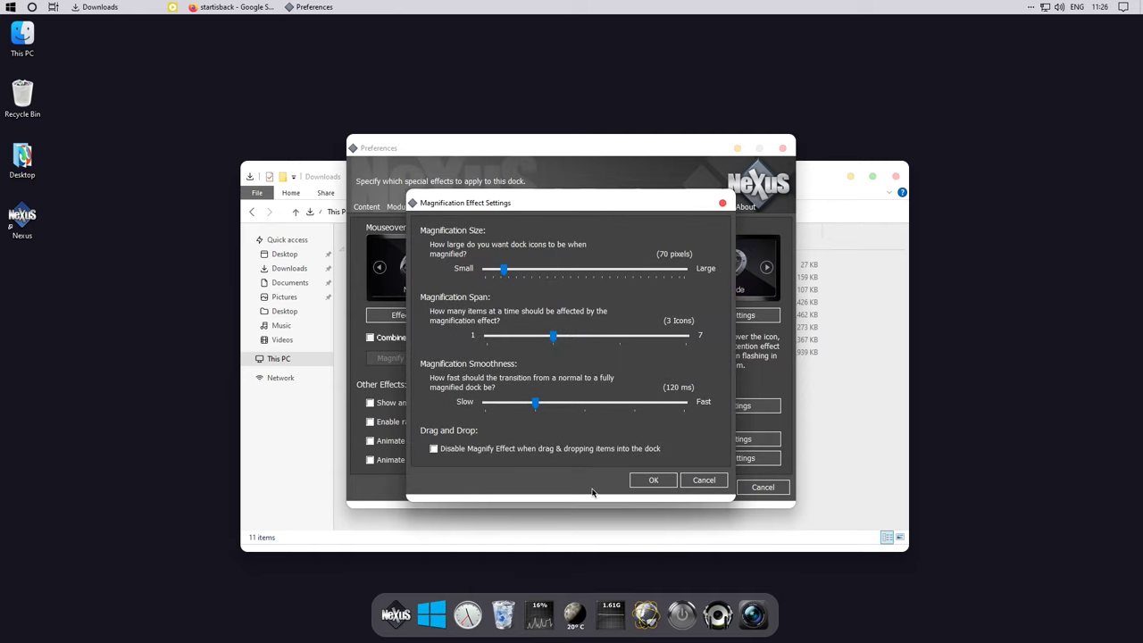
click(653, 480)
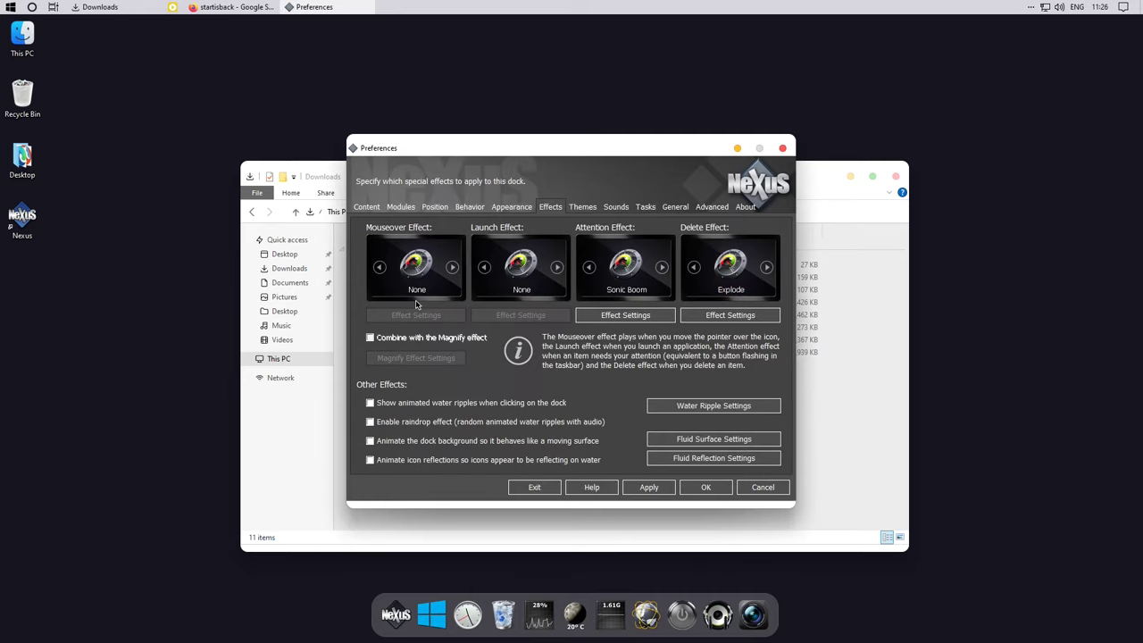
click(650, 485)
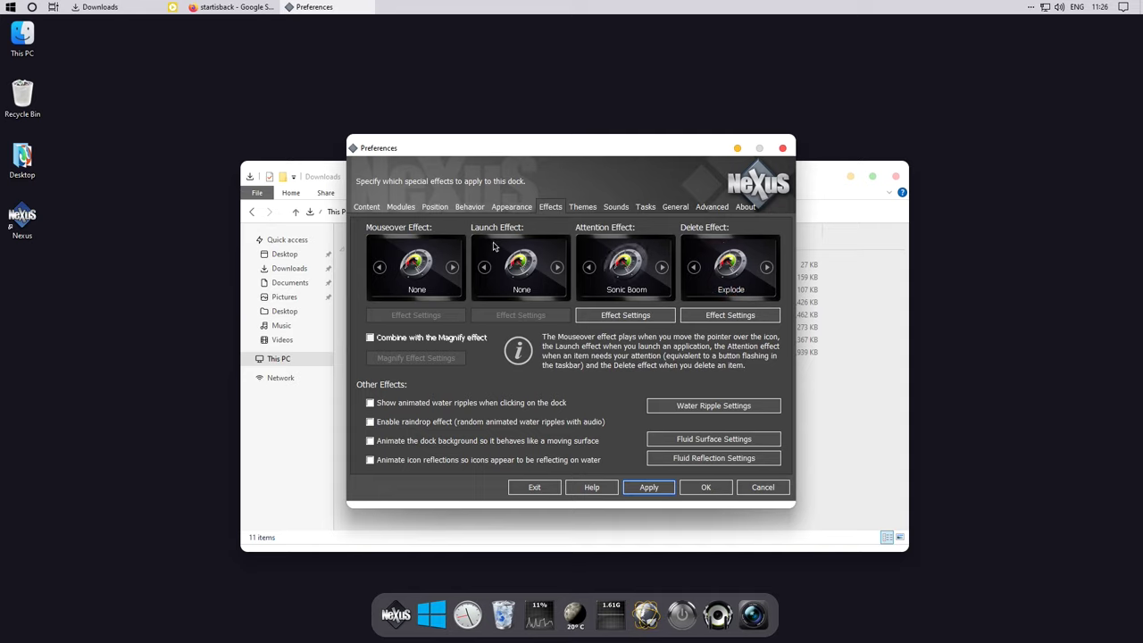
click(682, 484)
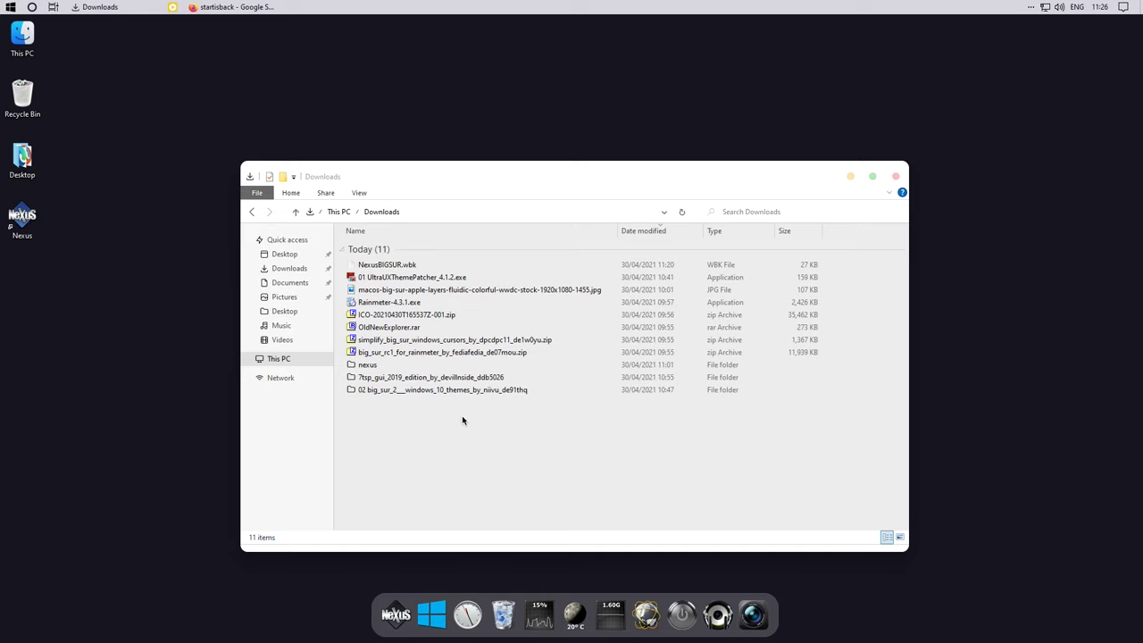
Extract ICO-20210430T165537Z-001.zip in Downloads into its own folder with 7-Zip and open the ICO folder inside it
click(370, 315)
right_click(369, 318)
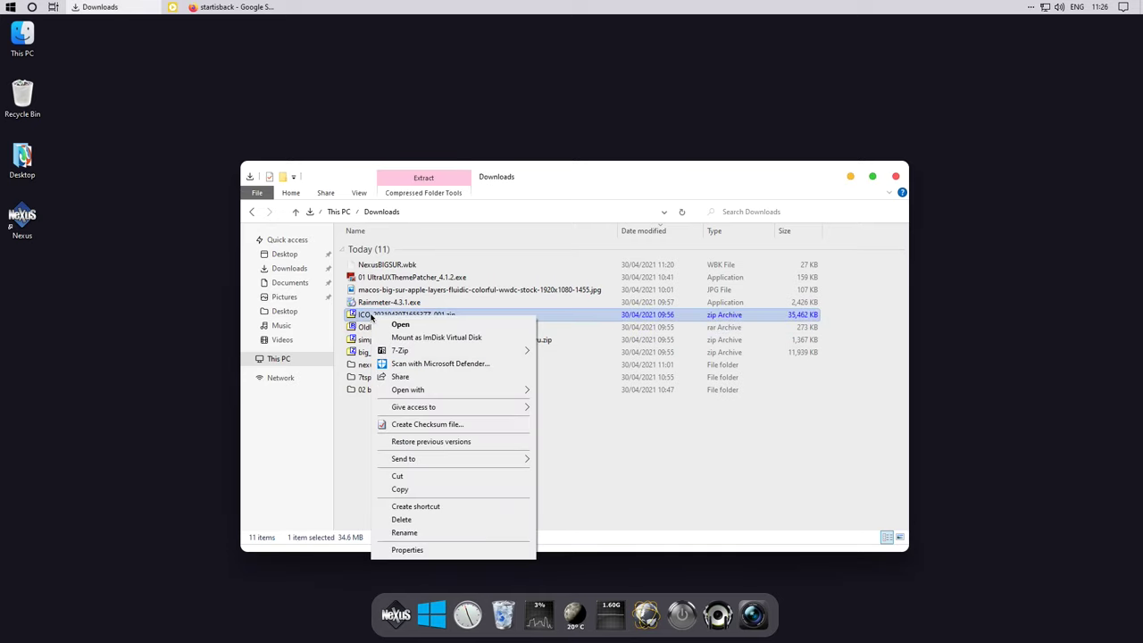
mouse_move(411, 352)
click(568, 404)
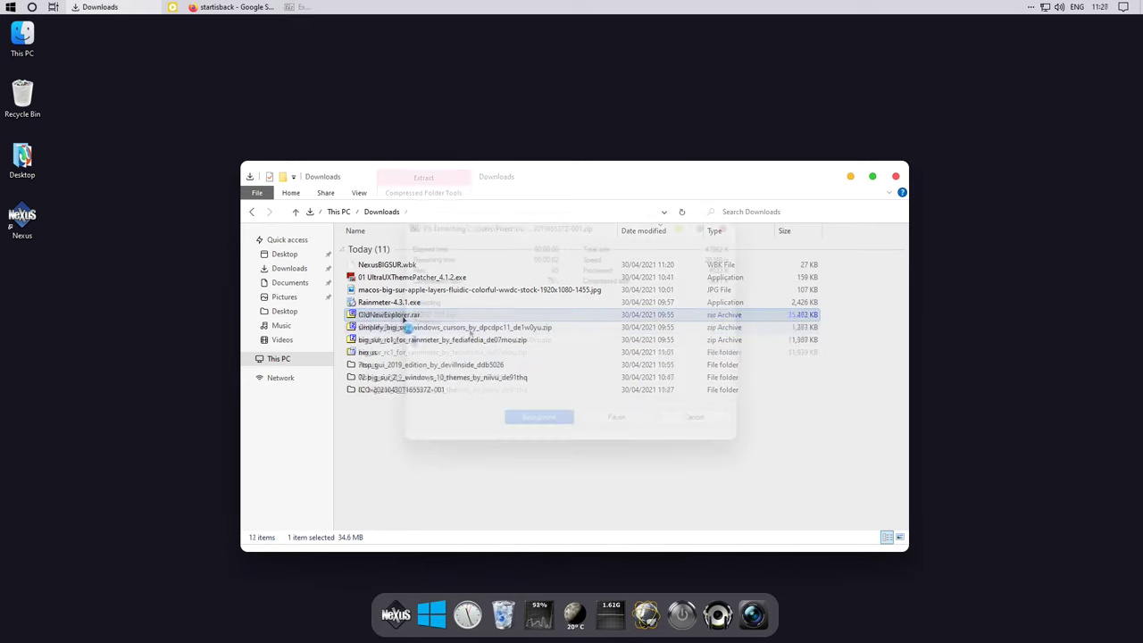
double_click(393, 402)
double_click(368, 247)
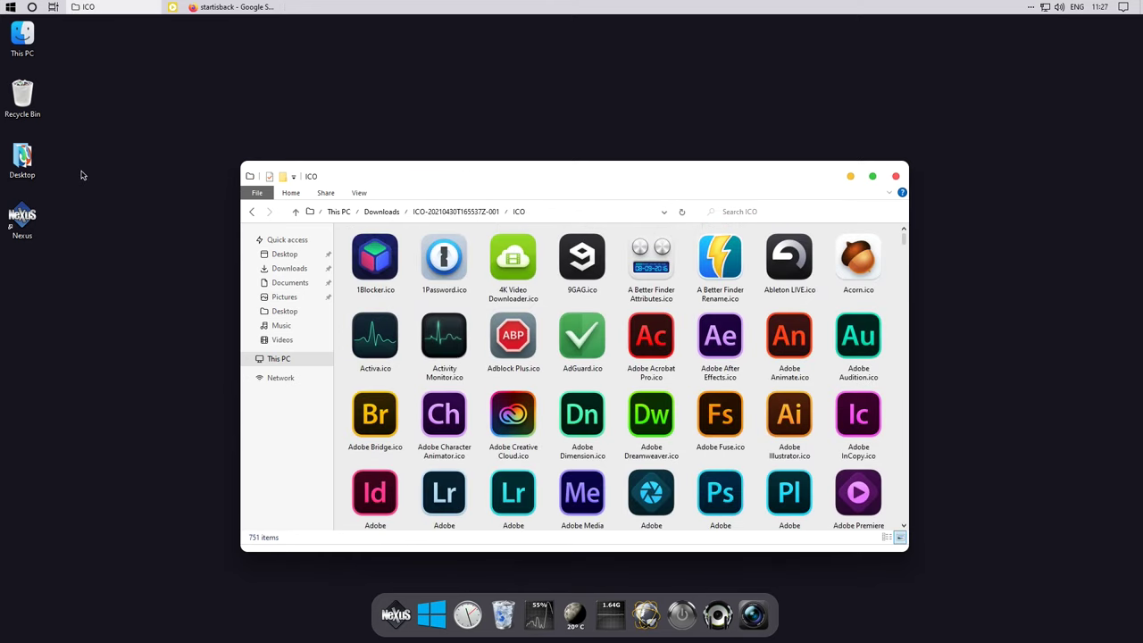
Add This PC from the desktop and Adobe Acrobat Pro.ico to the dock, and return to the Downloads folder
drag(21, 36, 437, 590)
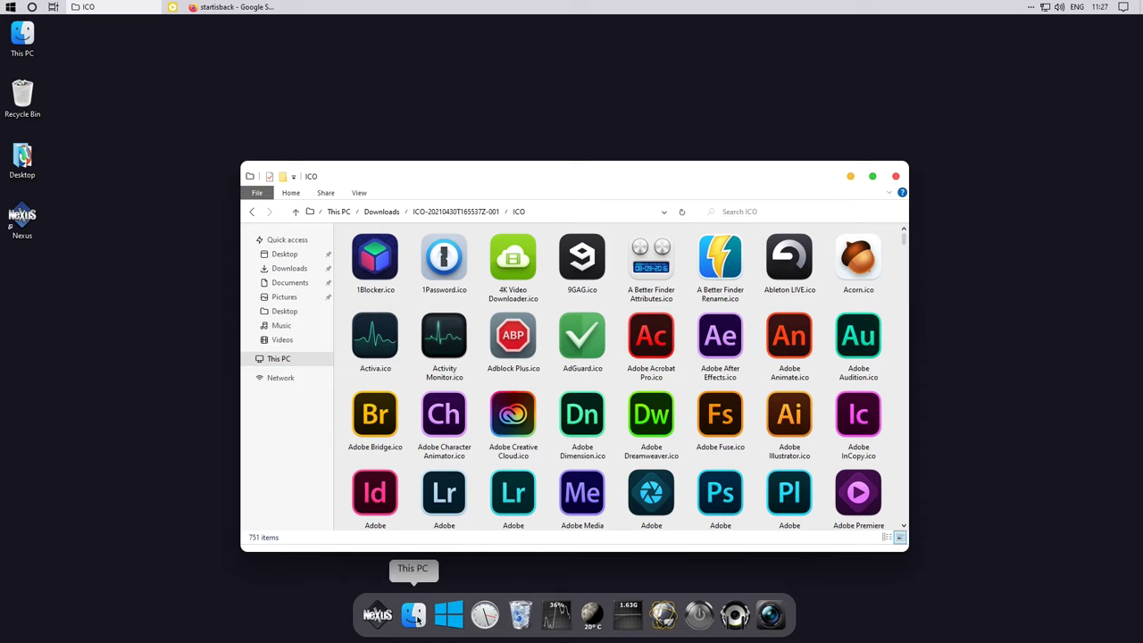
drag(651, 337, 452, 620)
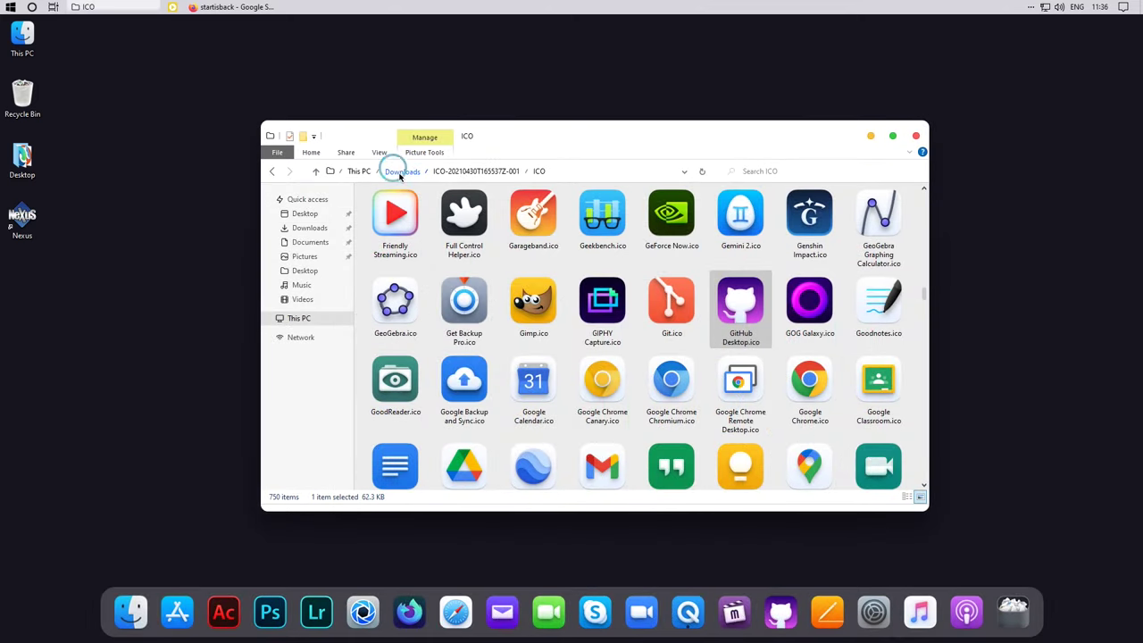
click(402, 170)
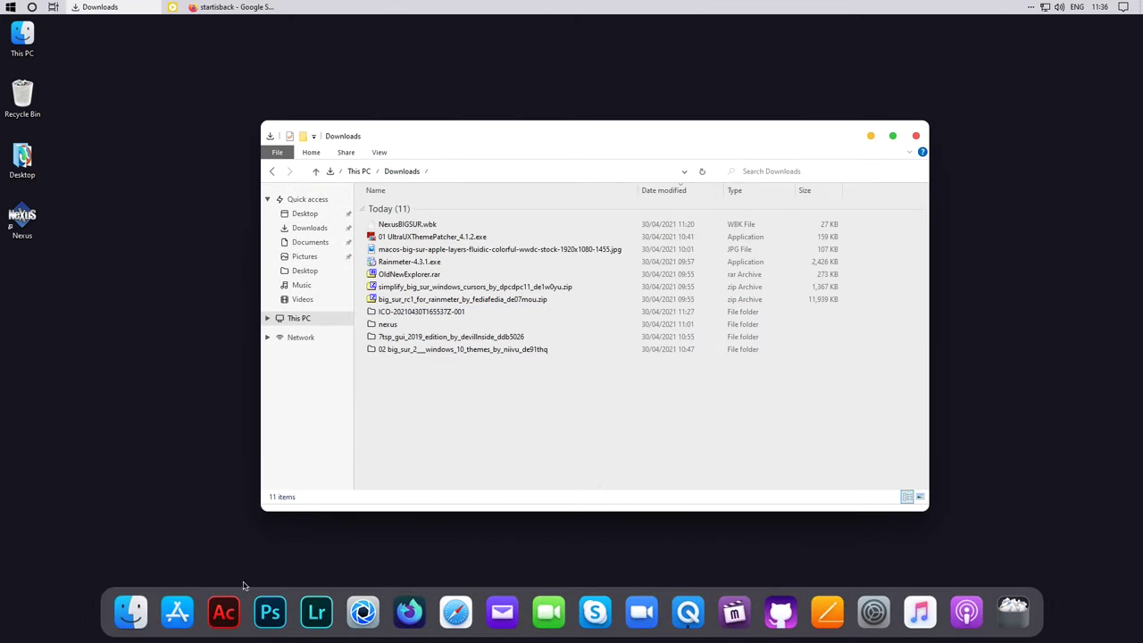
Insert a separator in the dock between the App Store and Acrobat icons
right_click(202, 612)
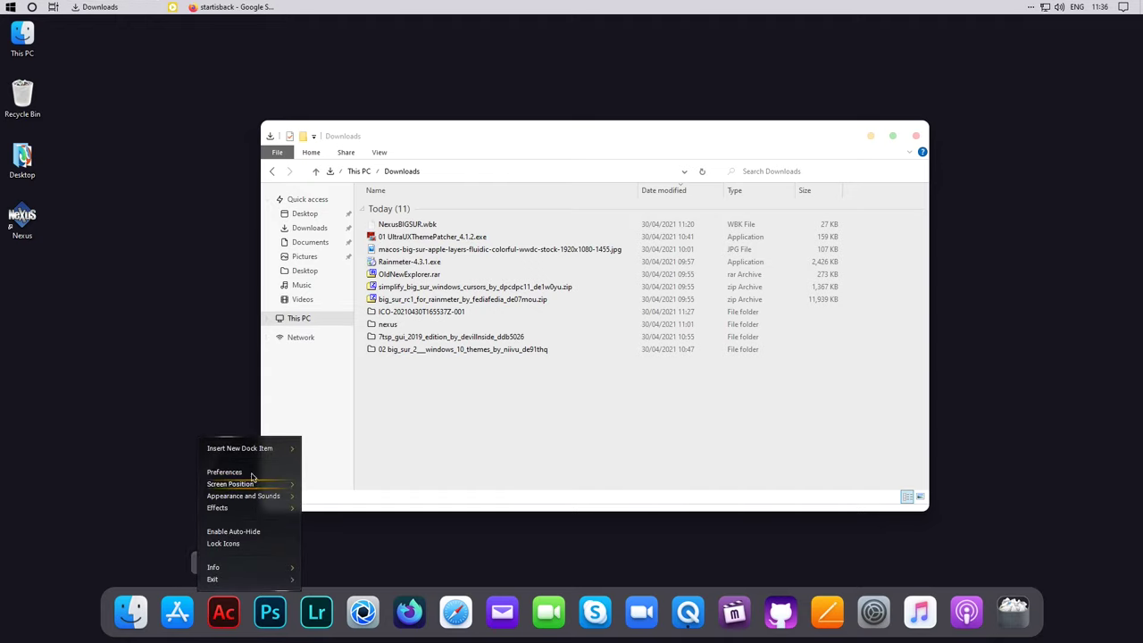
mouse_move(247, 454)
click(322, 480)
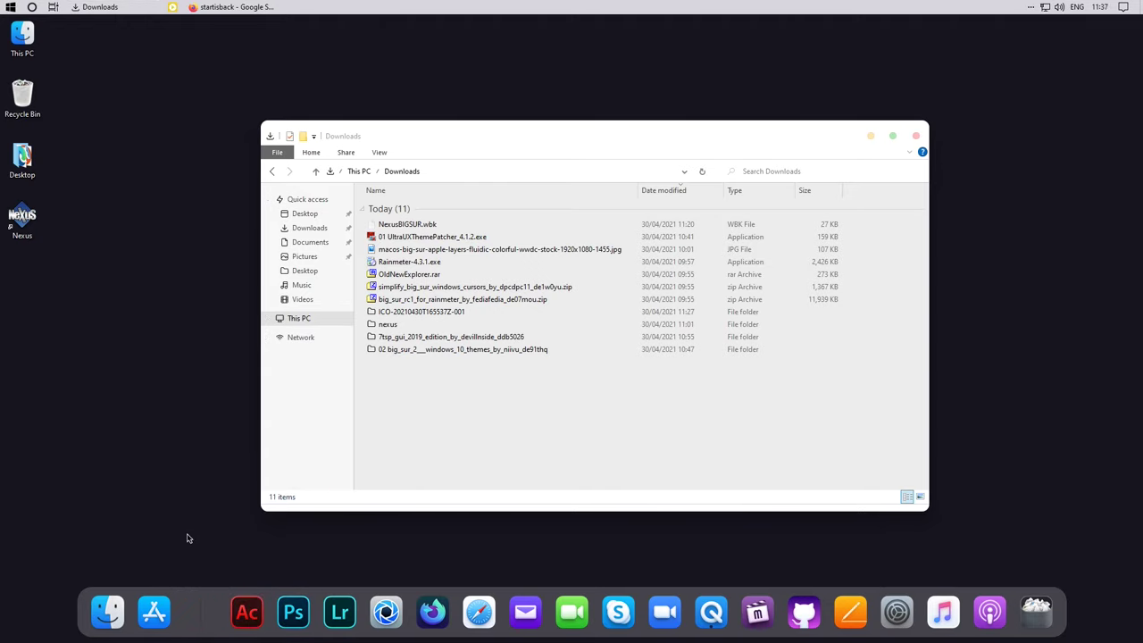
click(526, 434)
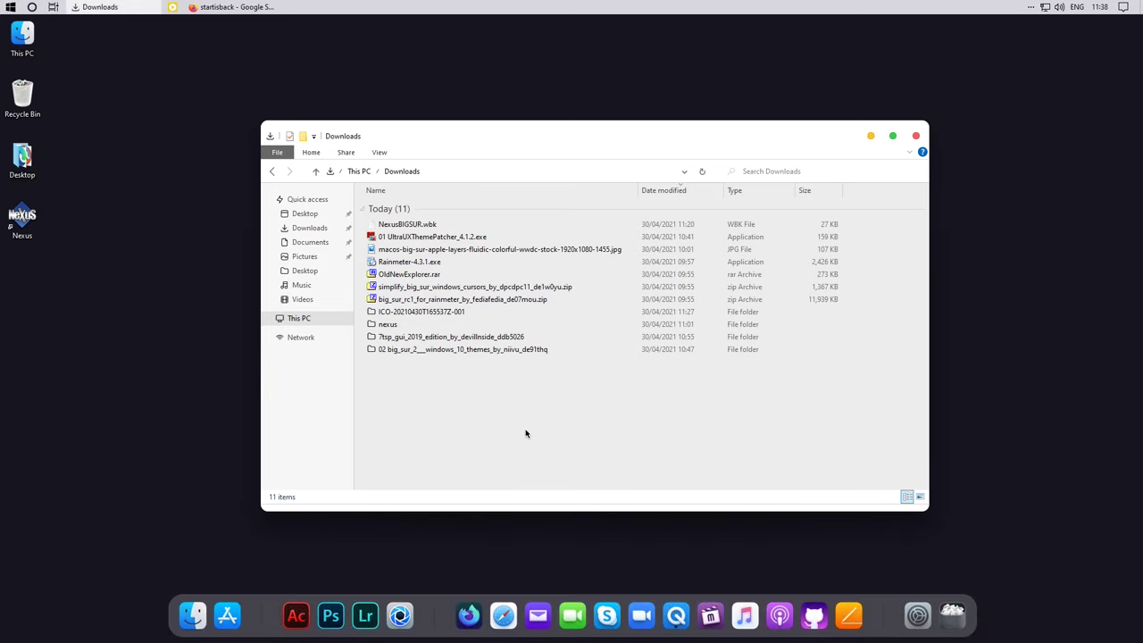
Set the macos-big-sur-apple-layers JPG in Downloads as the desktop background and minimize the folder window
click(399, 252)
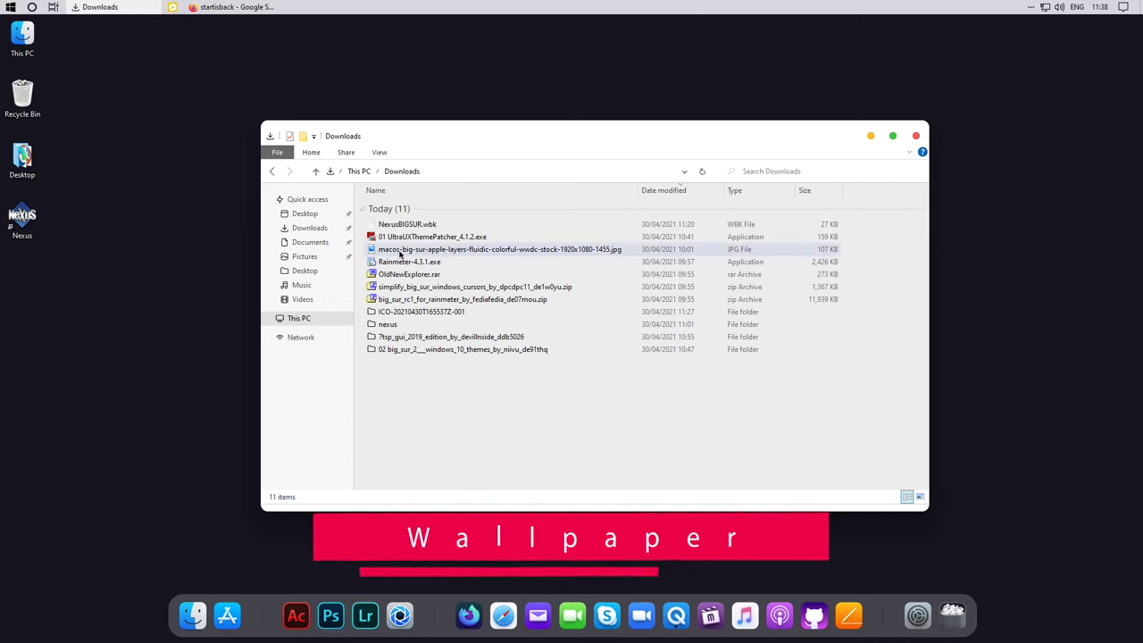
right_click(399, 253)
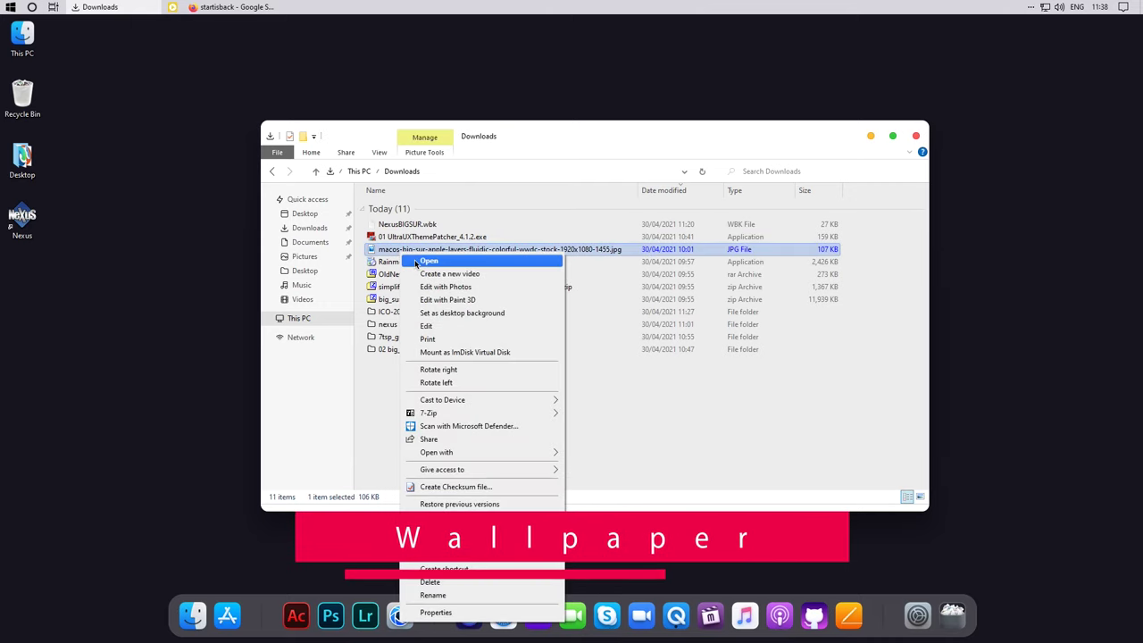
click(457, 314)
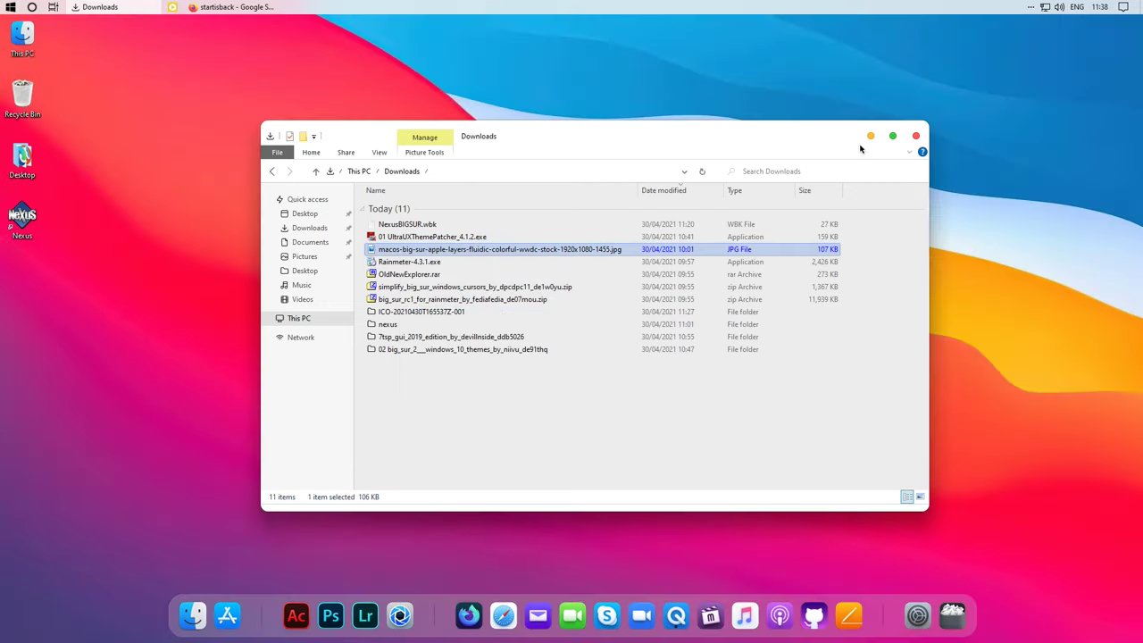
click(869, 136)
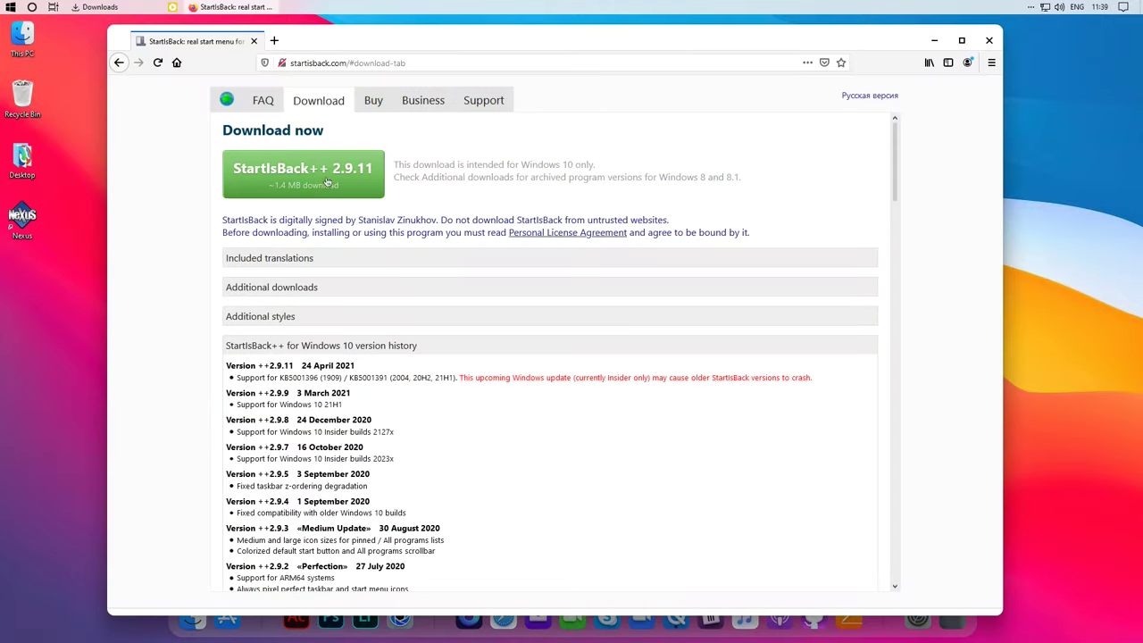
Download StartIsBack++ 2.9.11 from startisback.com and install it with StartIsBackPlusPlus_setup.exe from Downloads
click(298, 185)
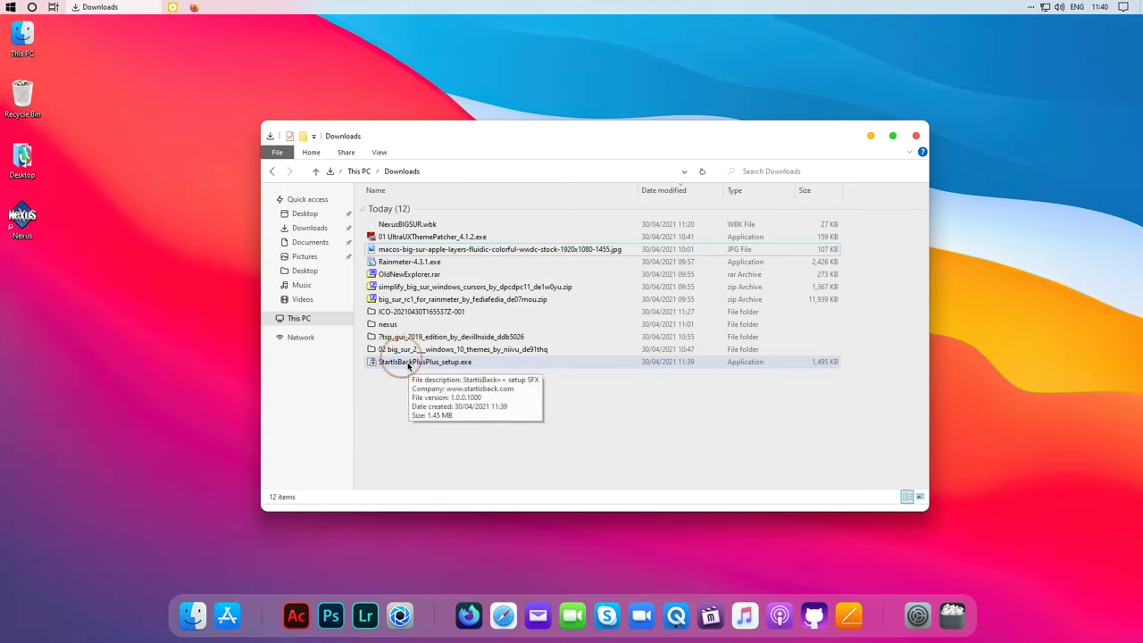
right_click(408, 365)
click(462, 88)
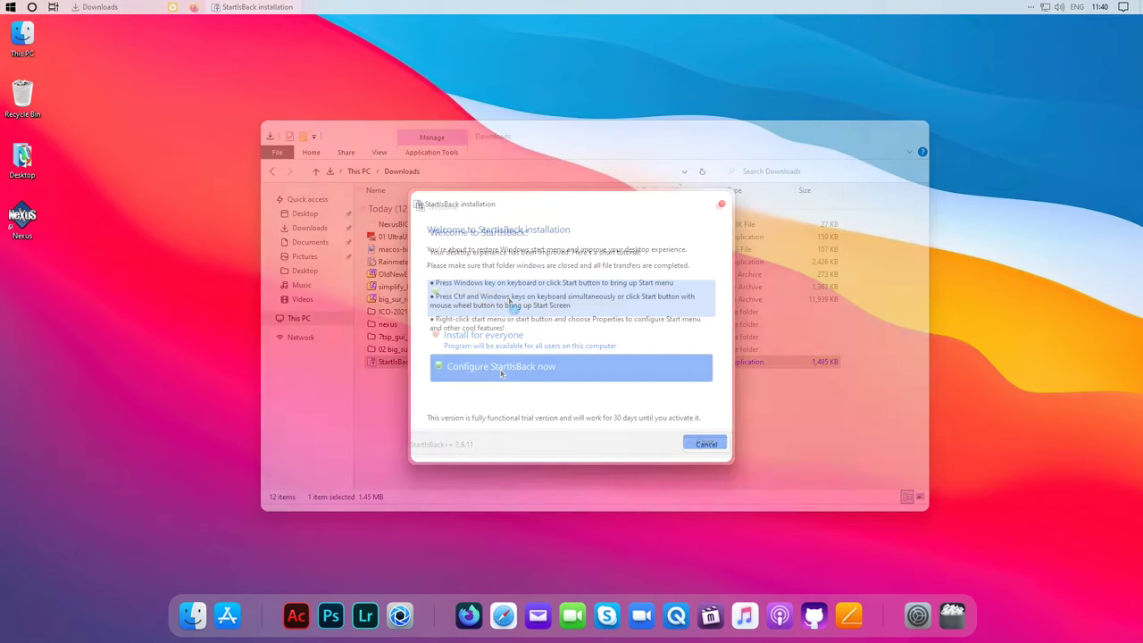
Open the StartIsBack configuration, add apple light.png from Start Orbs as a start button and apply it
click(500, 368)
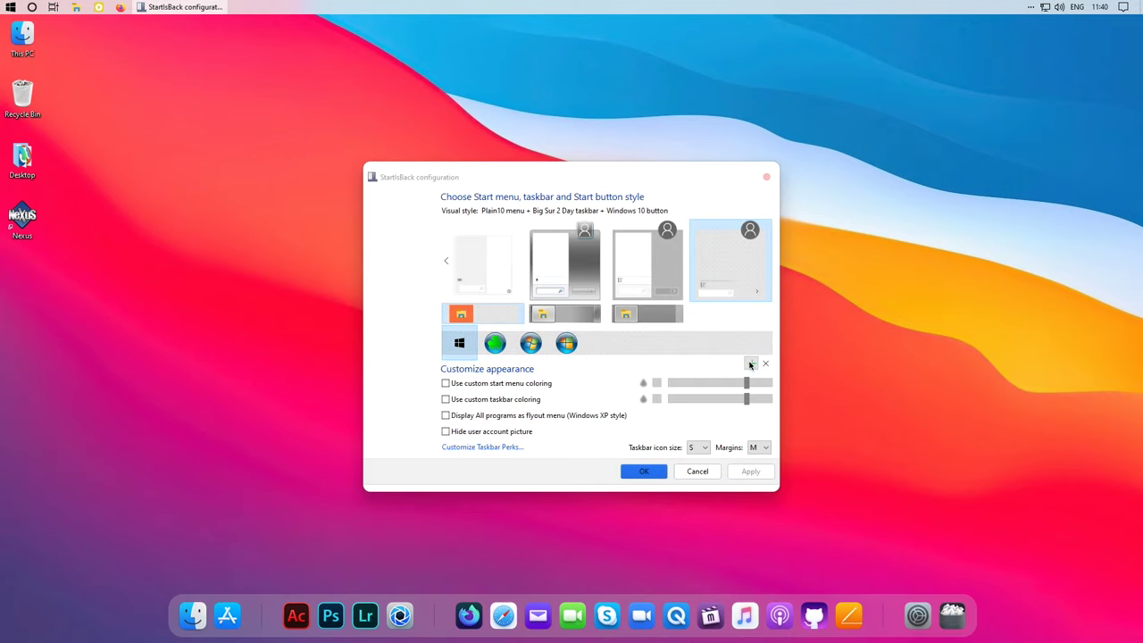
click(750, 364)
double_click(507, 302)
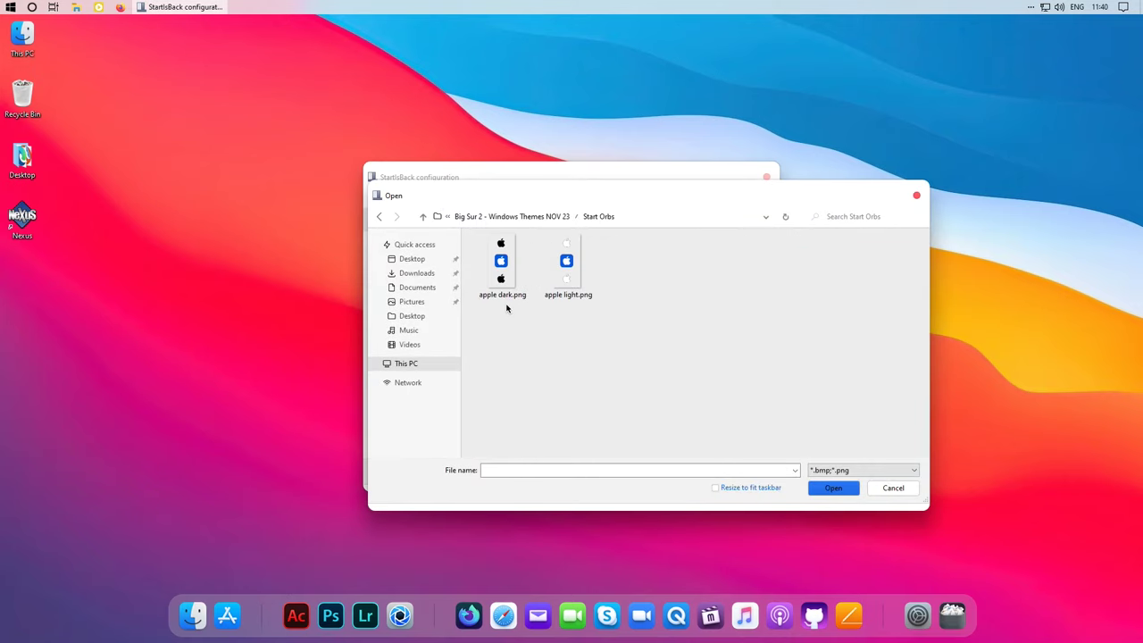
click(564, 272)
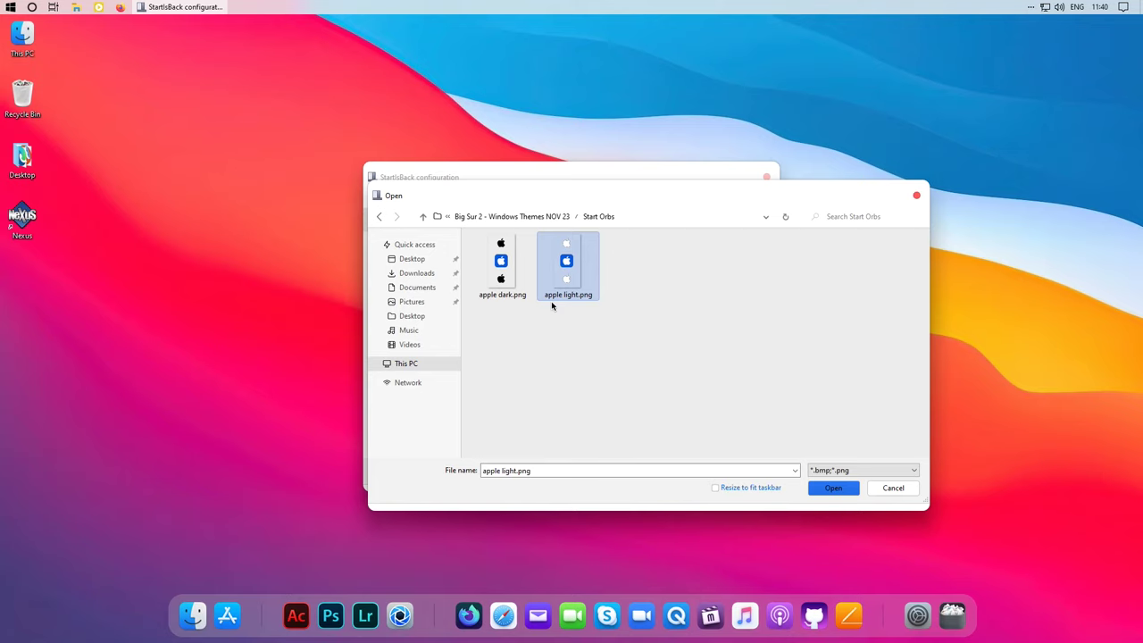
click(833, 488)
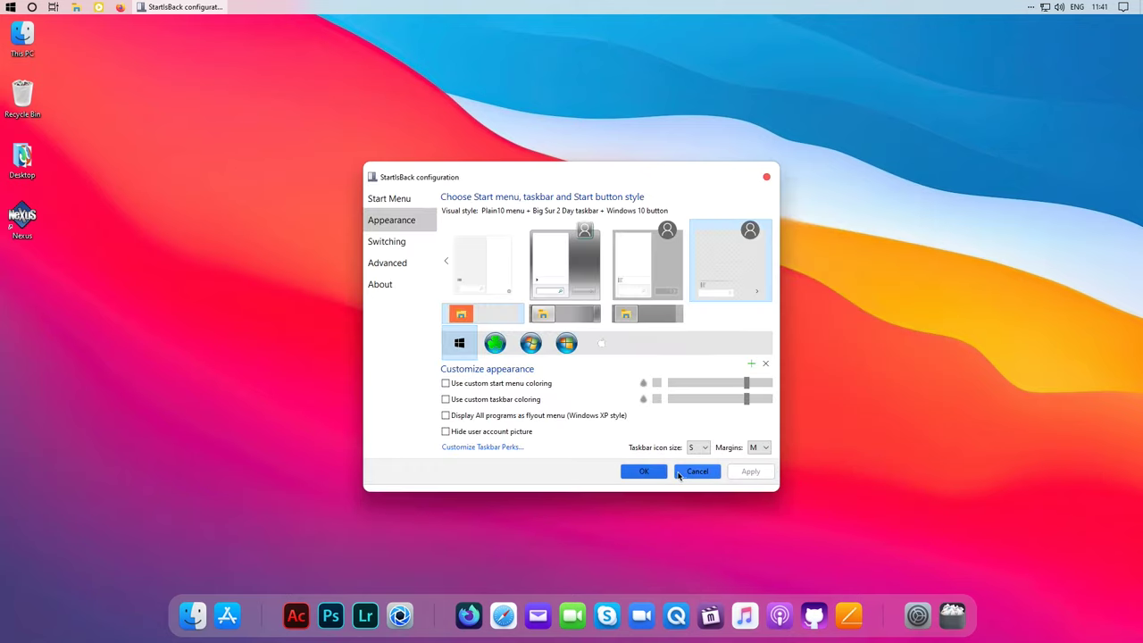
click(603, 343)
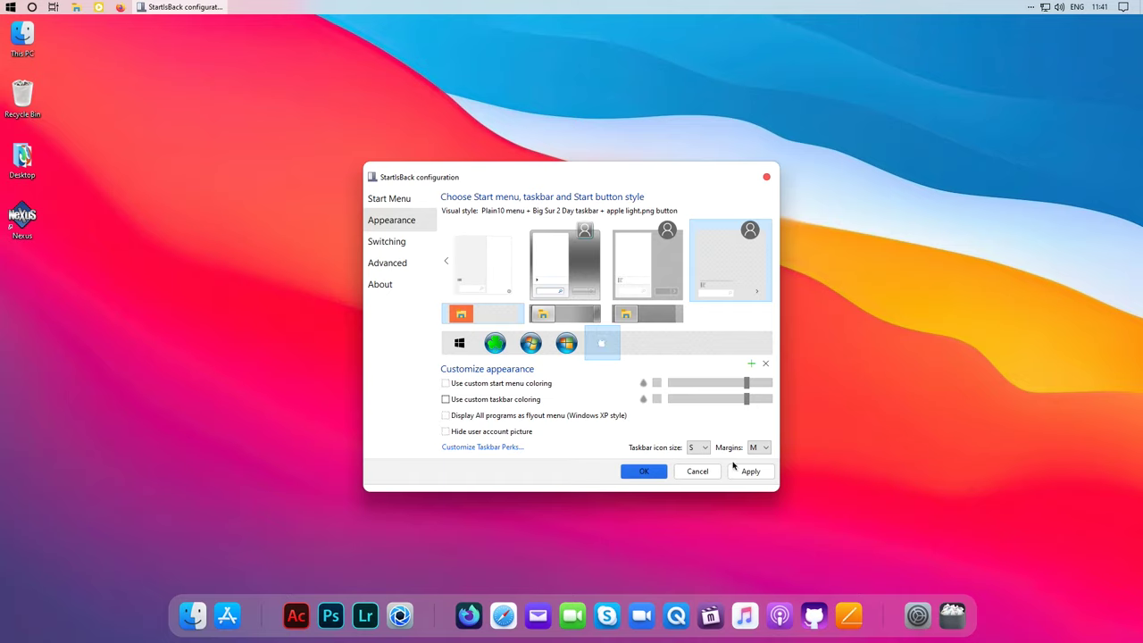
click(750, 471)
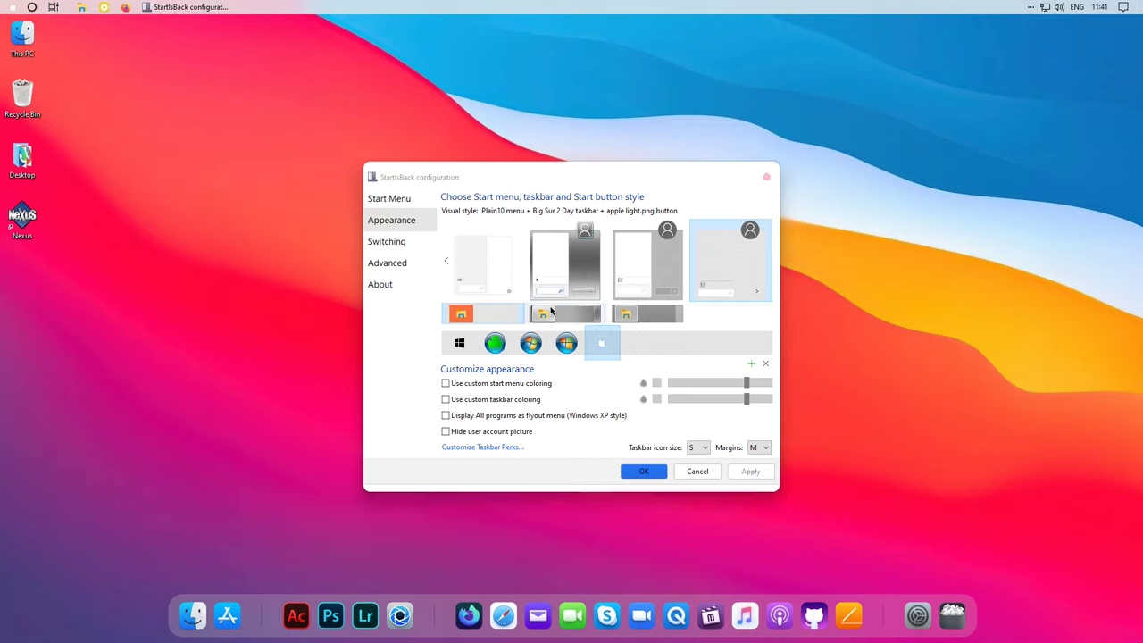
Try the Big Sur 2 Day start menu style and look through all programs in the start menu
click(482, 263)
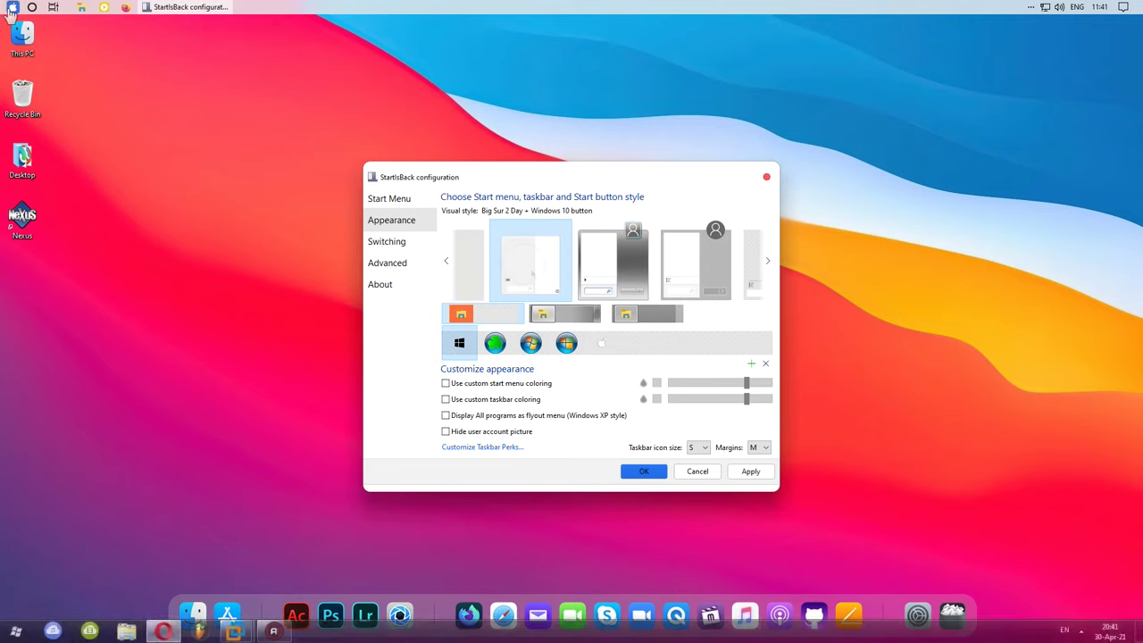
click(11, 8)
click(250, 399)
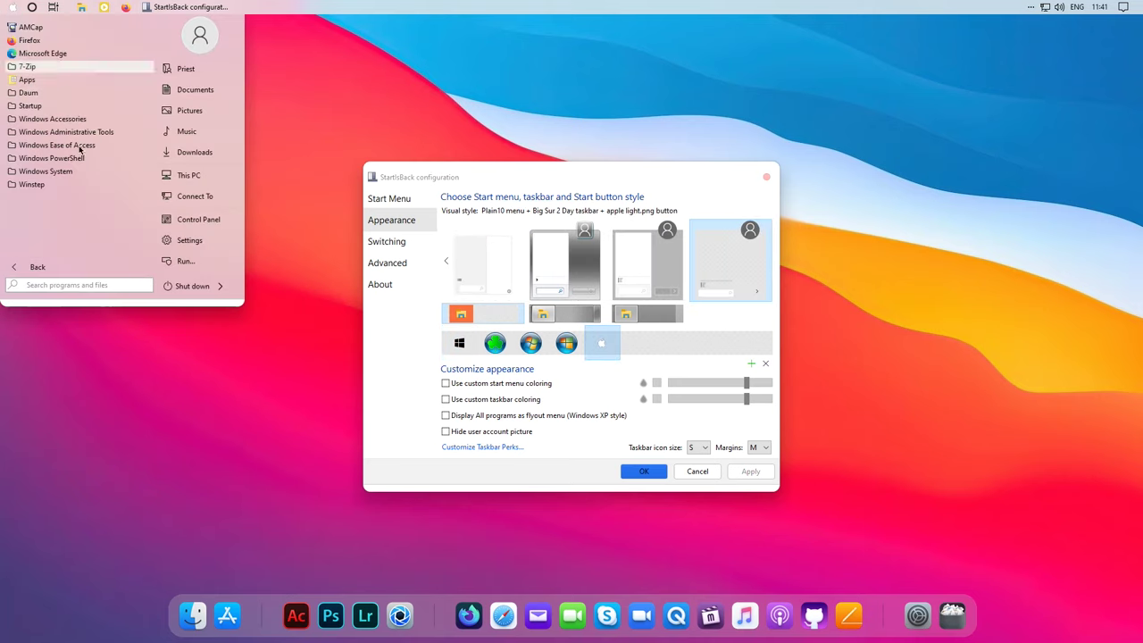
click(228, 384)
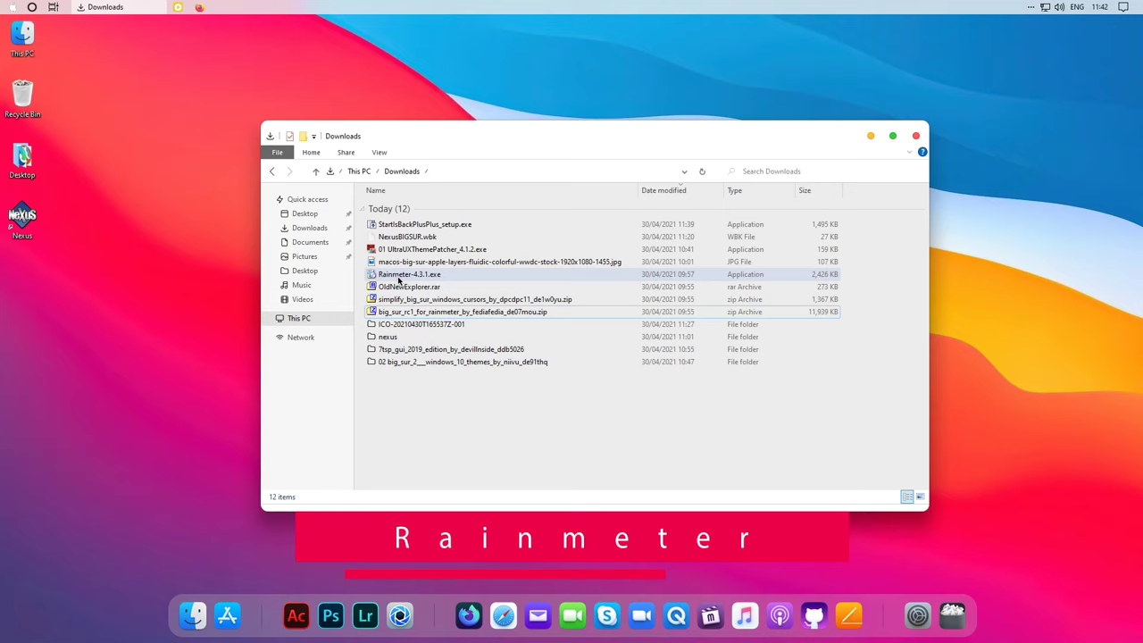
Install Rainmeter from Rainmeter-4.3.1.exe in Downloads with English as the installer language, and run it
double_click(399, 280)
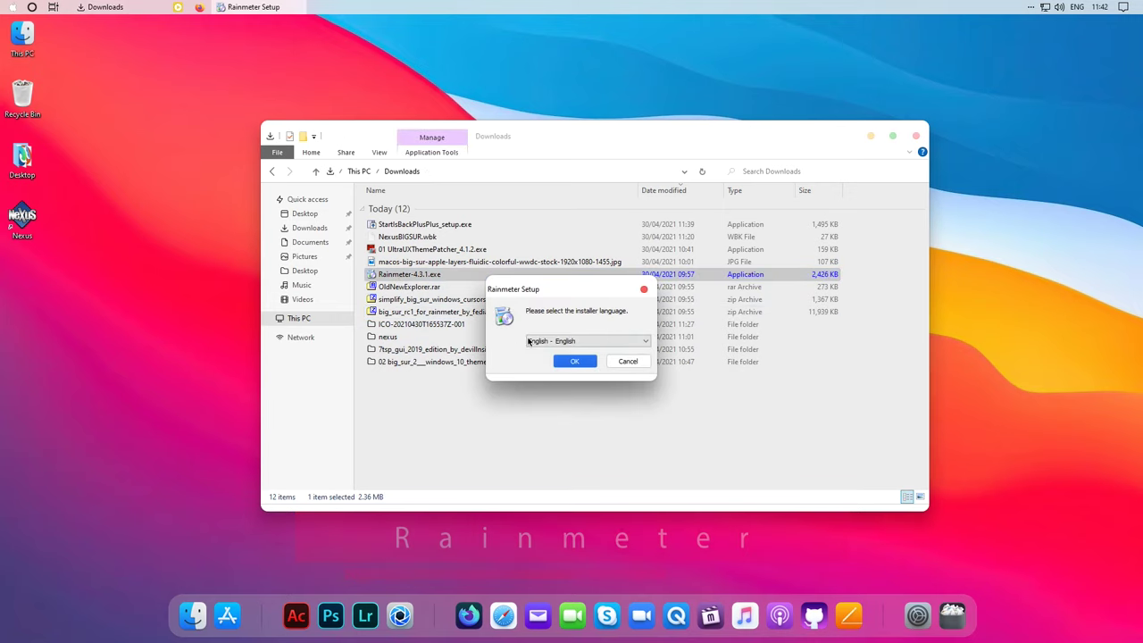
click(572, 360)
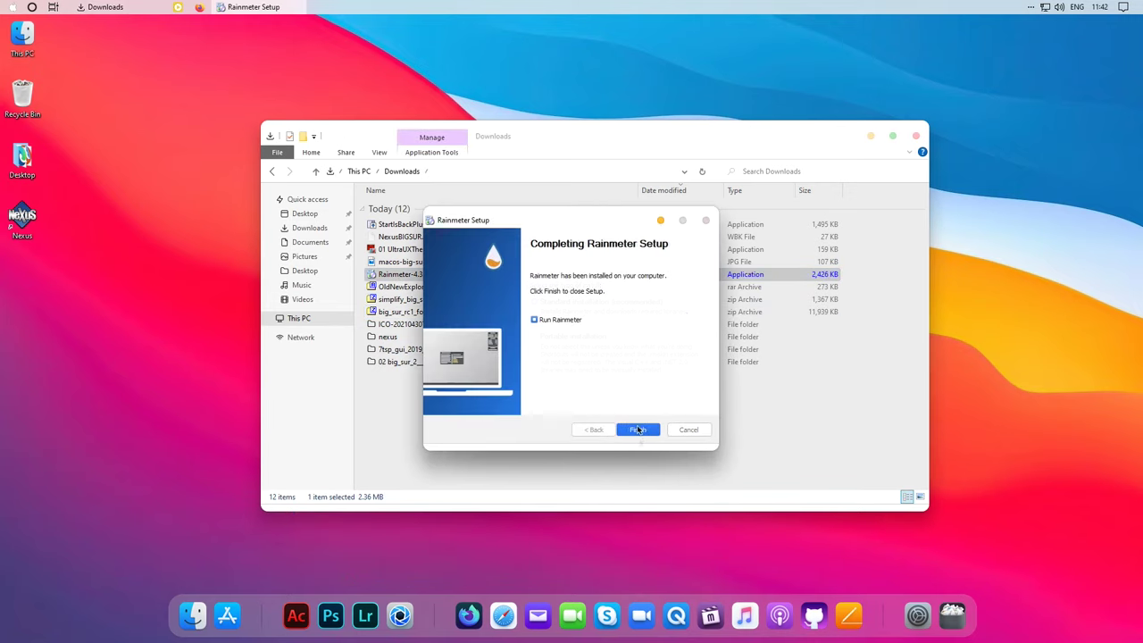
click(639, 431)
Unload Rainmeter's default illustro Welcome, Disk and System skins from the desktop
right_click(523, 296)
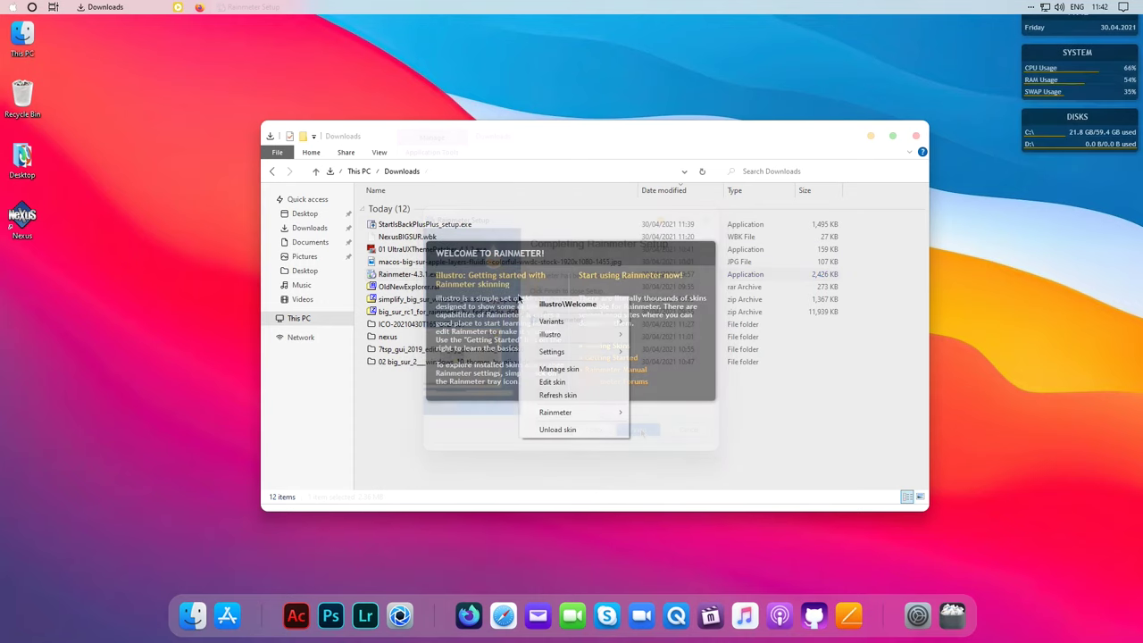
click(555, 430)
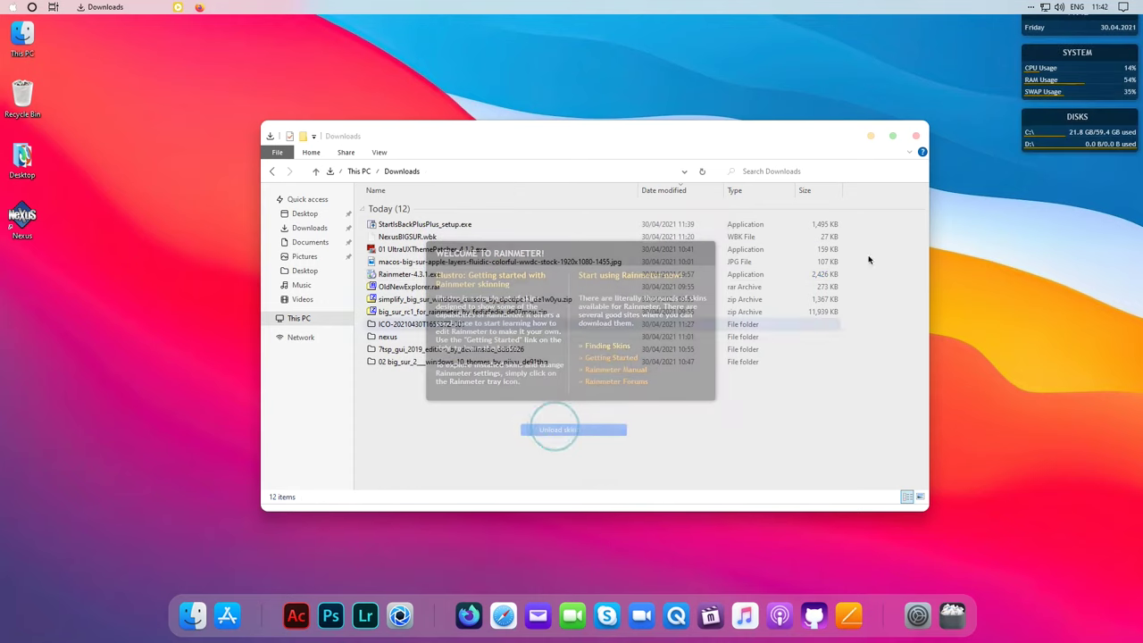
right_click(1041, 112)
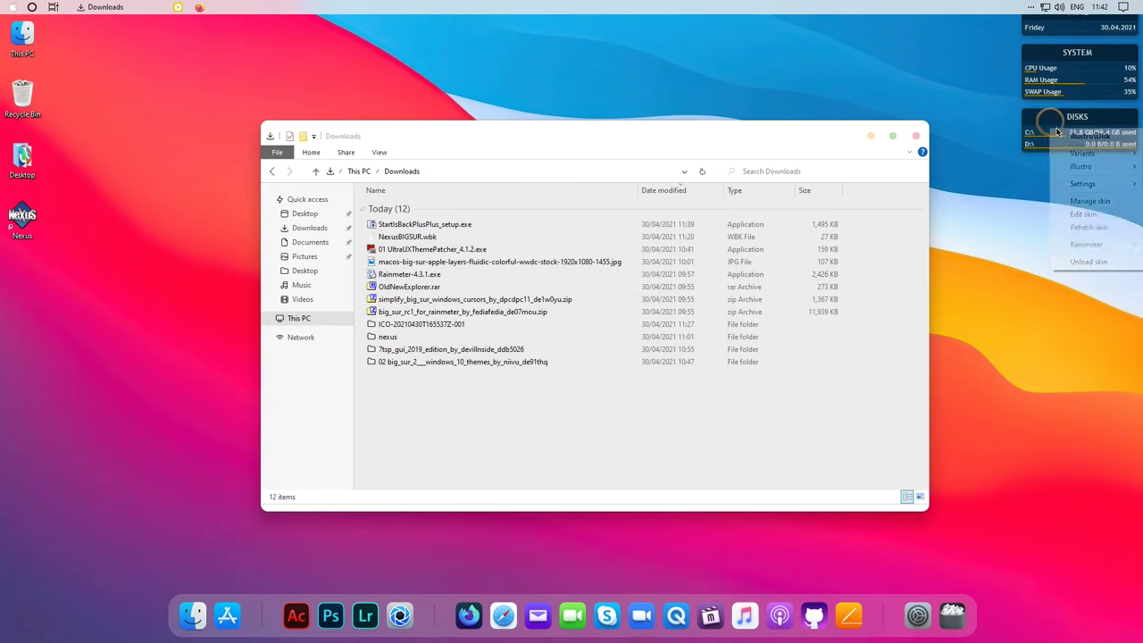
click(1081, 263)
right_click(1041, 80)
click(1077, 210)
Extract the big_sur_rc1_for_rainmeter zip to its own folder with 7-Zip and install BigSur.rmskin with its included layout
click(386, 312)
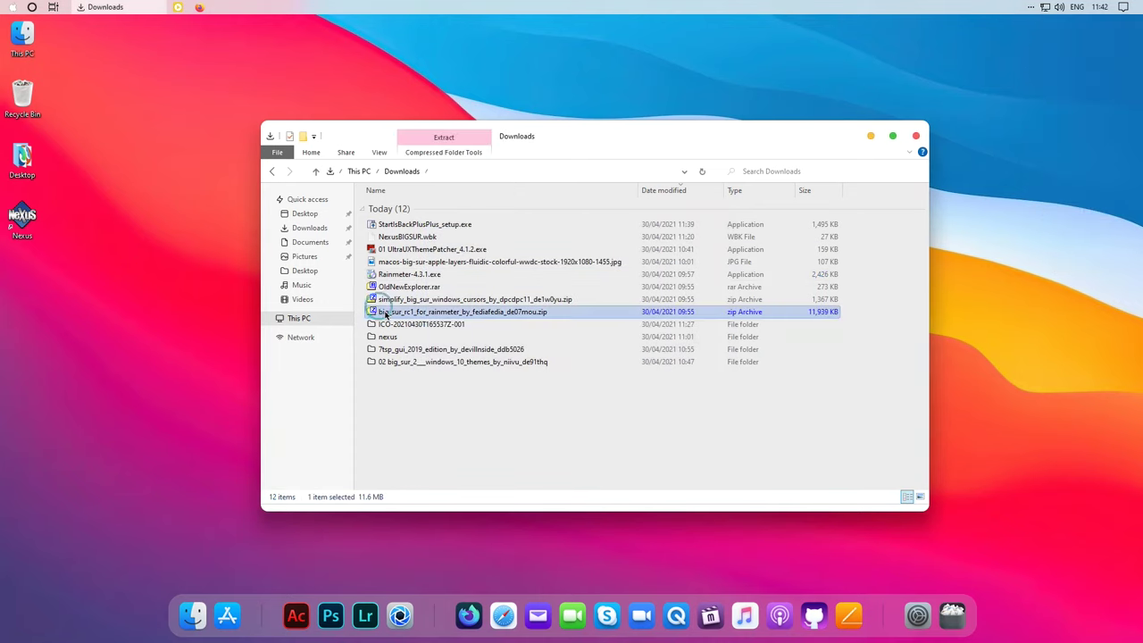
right_click(441, 314)
mouse_move(482, 347)
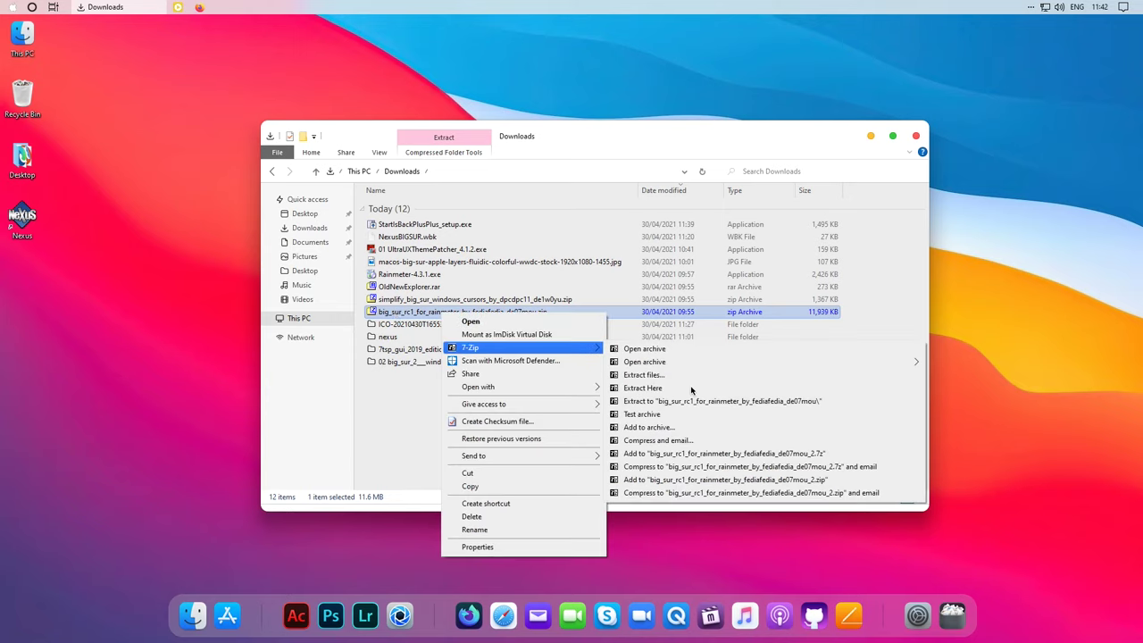
click(668, 401)
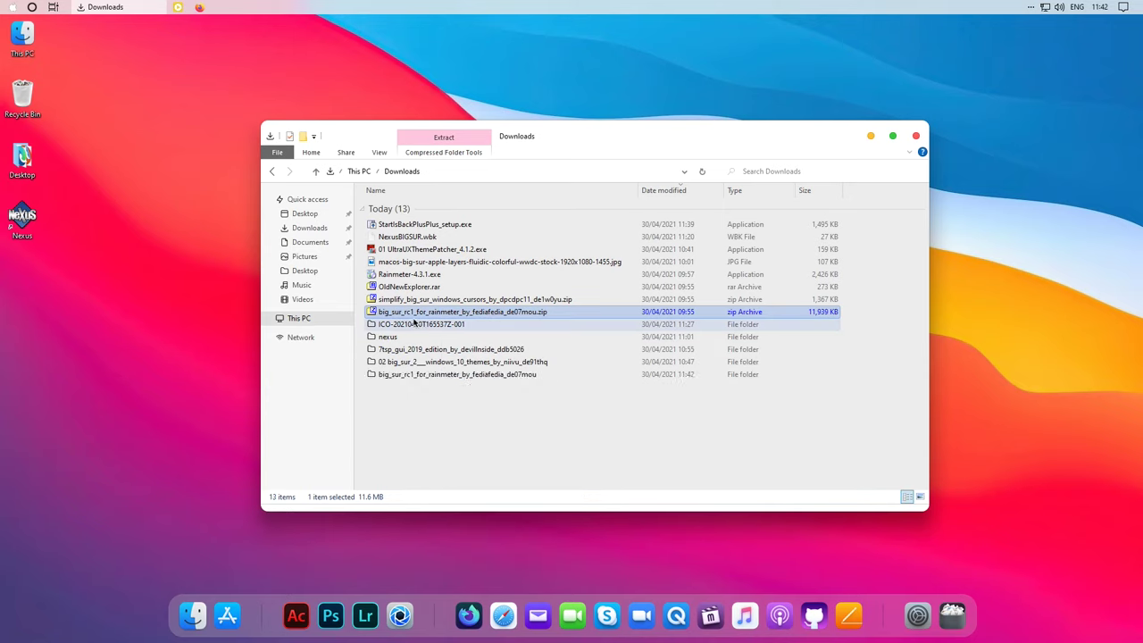
double_click(397, 372)
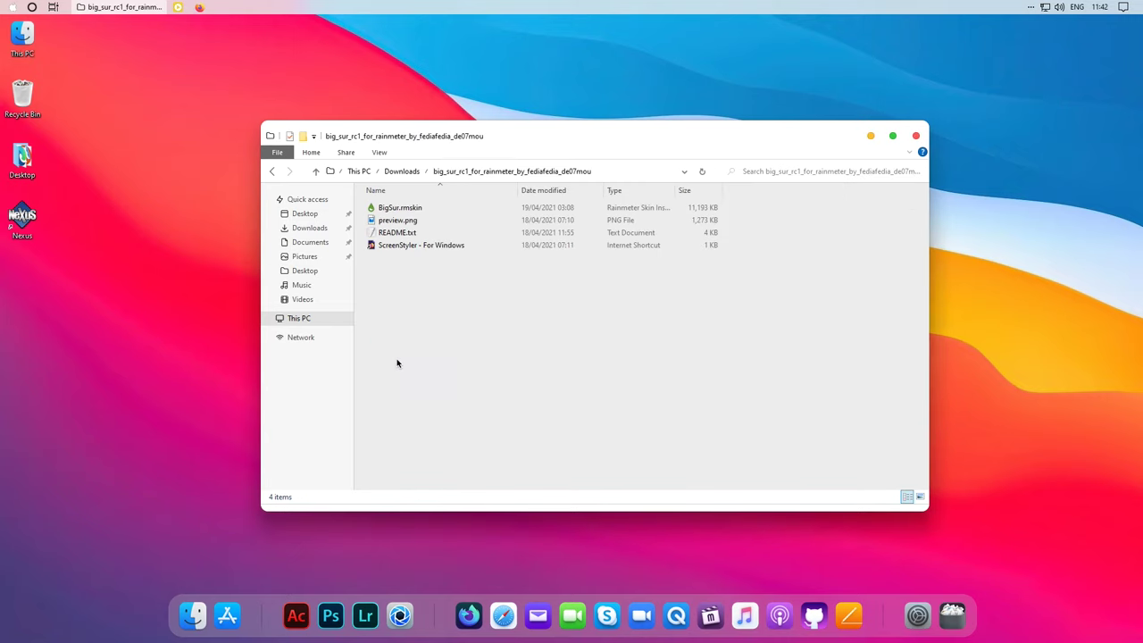
double_click(397, 208)
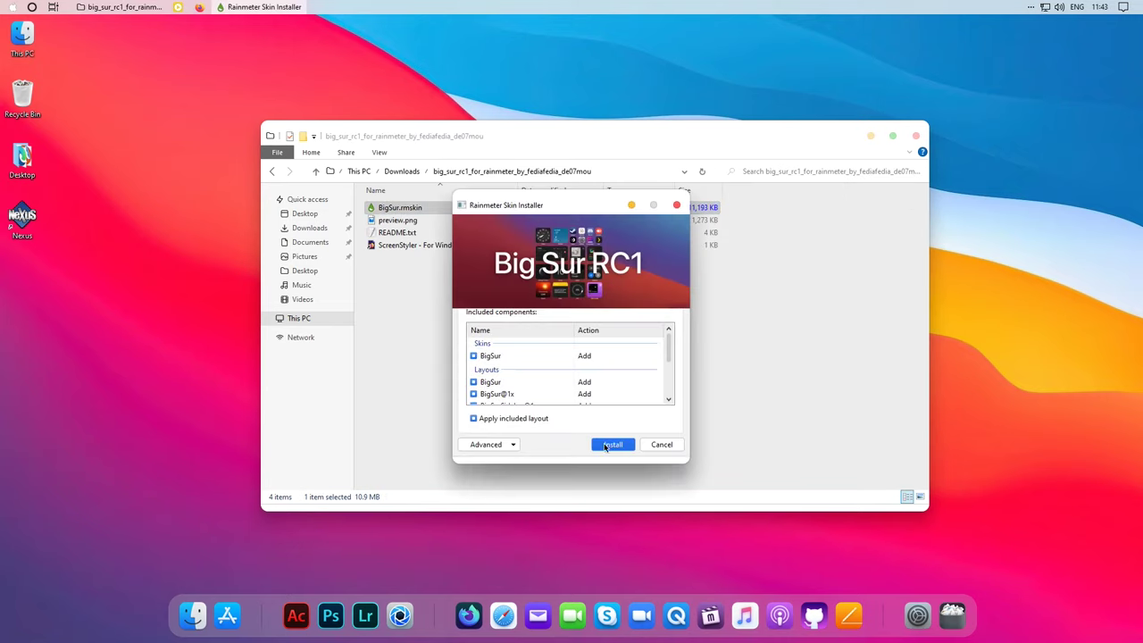
click(606, 446)
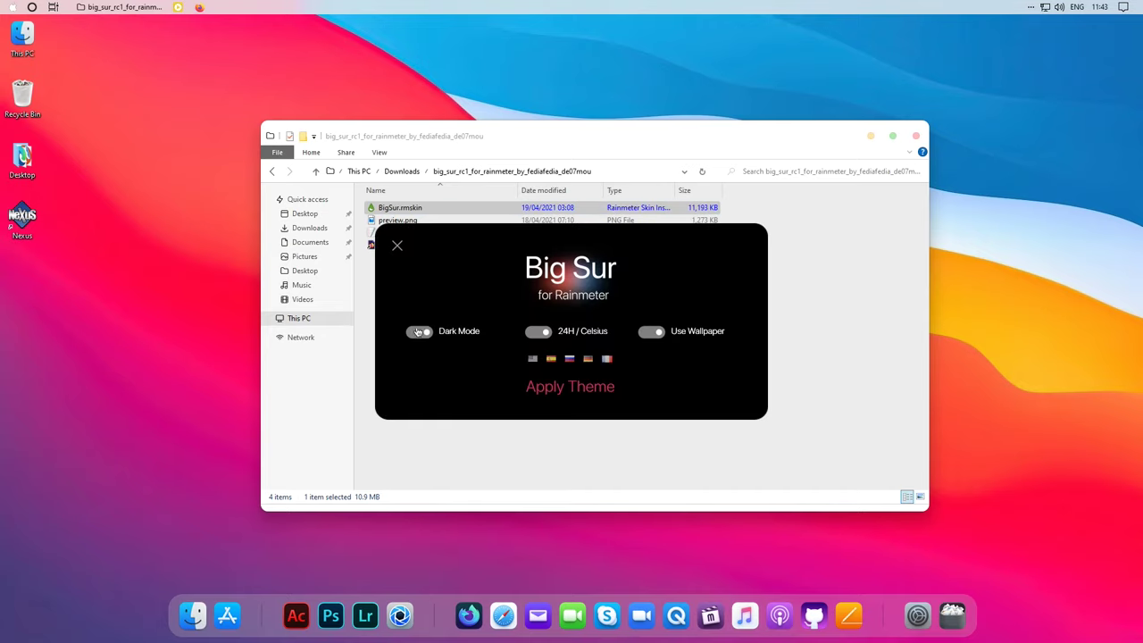
Turn off Dark Mode in the Big Sur for Rainmeter setup and apply the theme with the Classic layout
click(417, 331)
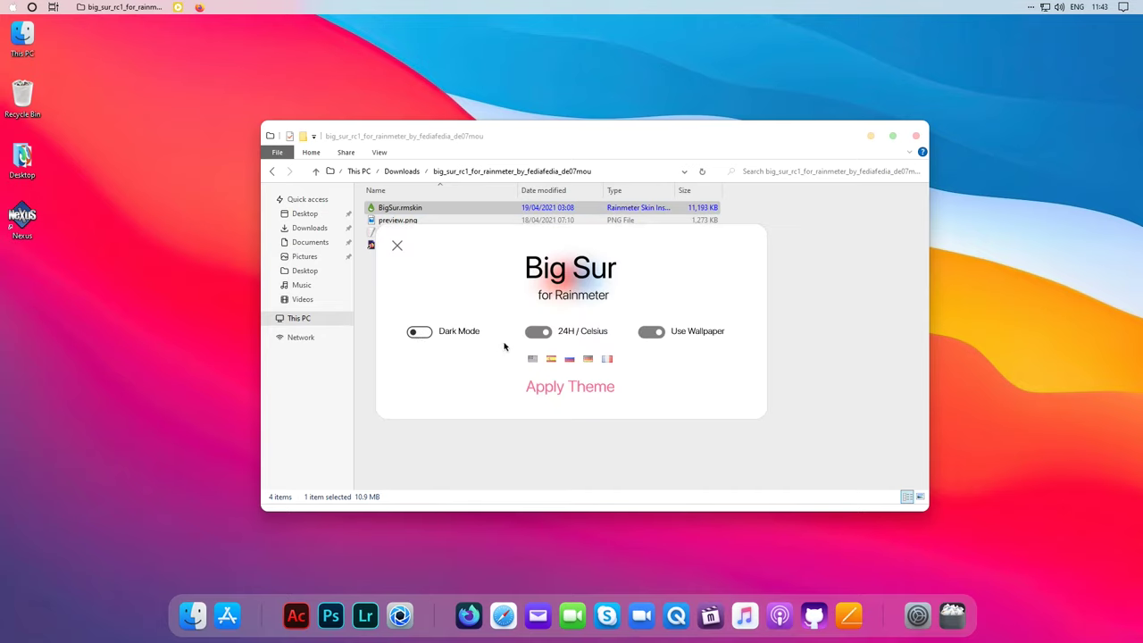
click(567, 387)
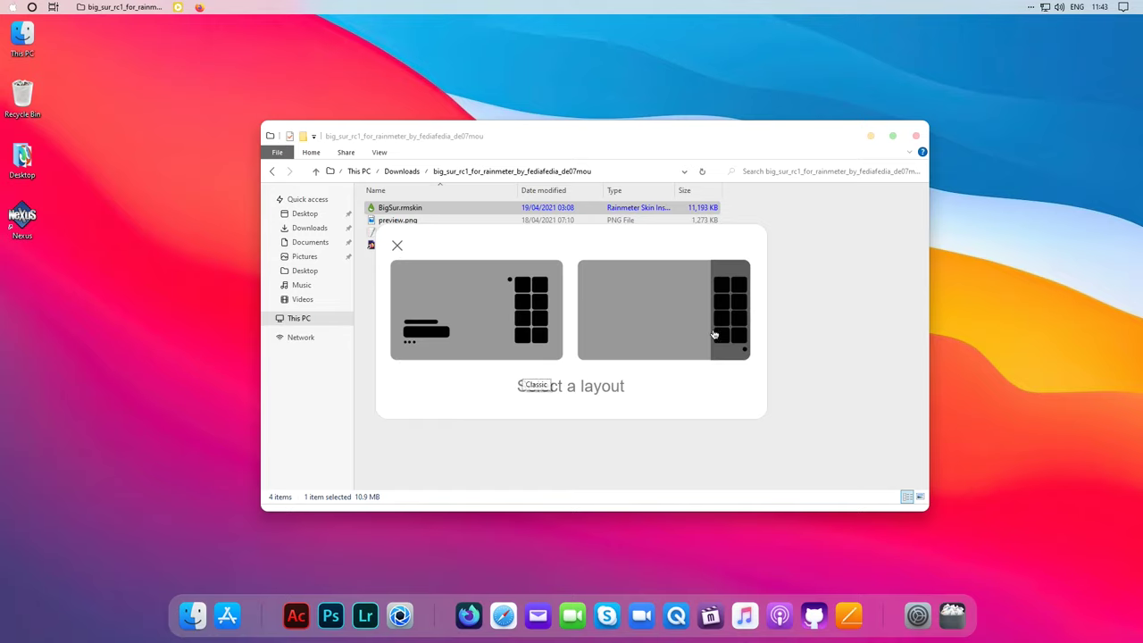
click(513, 312)
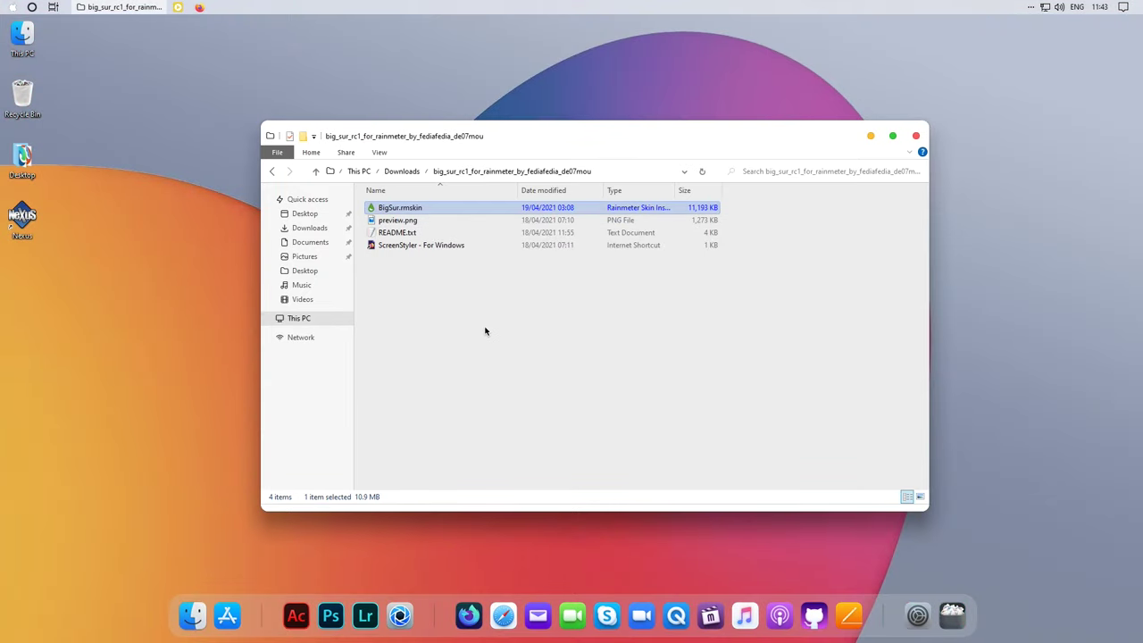
Move the folder window aside, return it to Downloads and minimize it
drag(572, 134, 490, 144)
click(396, 312)
click(306, 179)
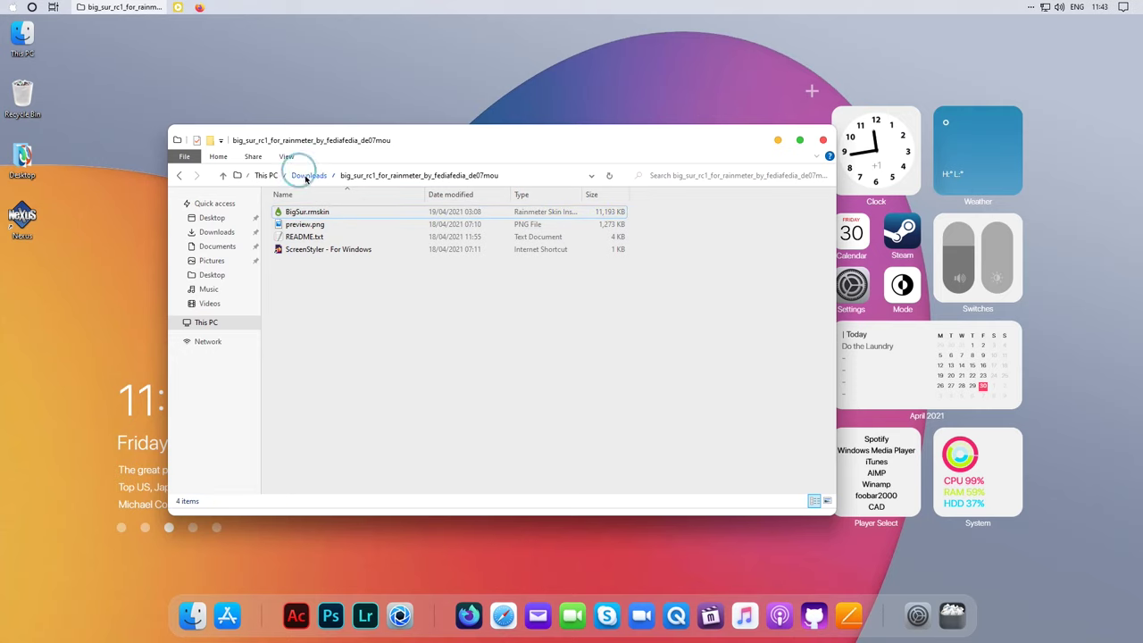
click(776, 140)
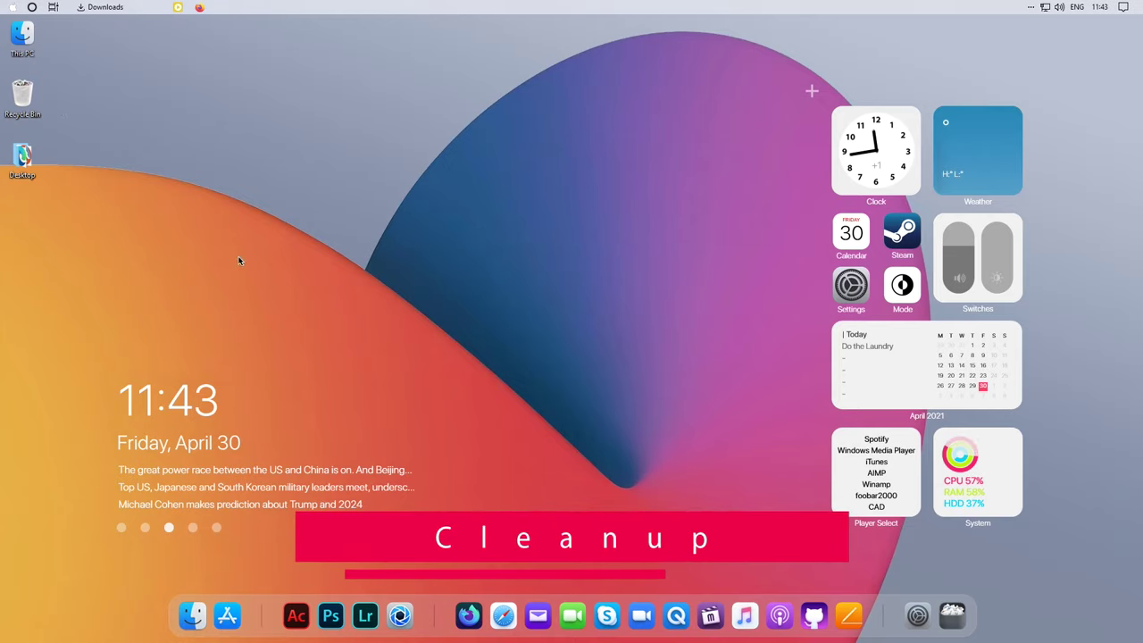
Hide all desktop icons
right_click(204, 111)
mouse_move(268, 121)
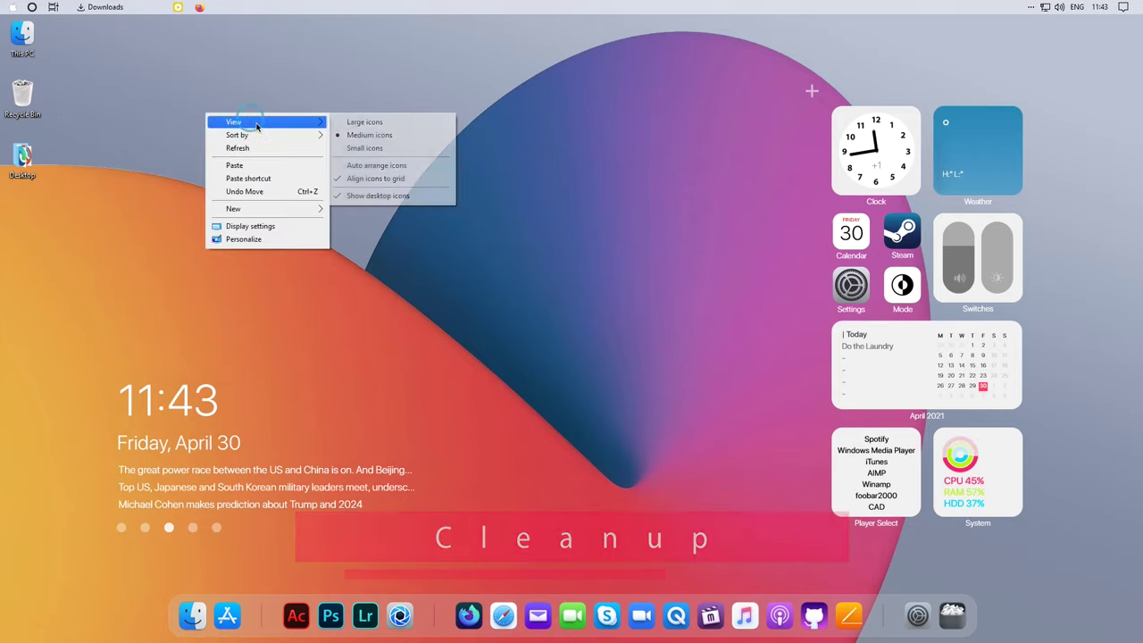
click(343, 195)
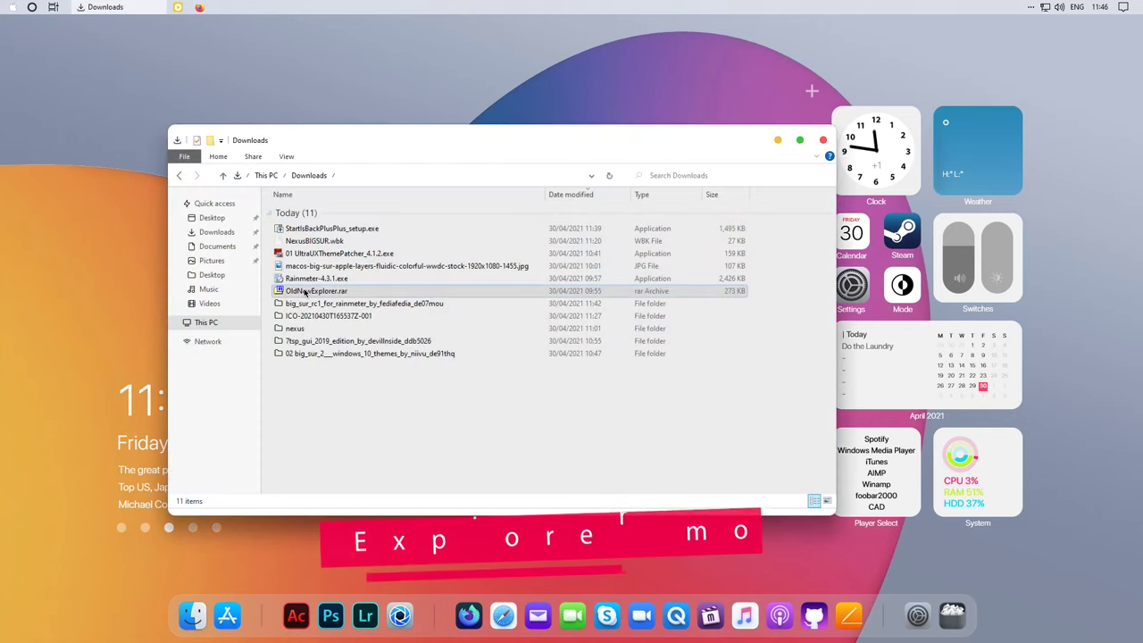
Extract OldNewExplorer.rar in Downloads to its own folder and open that folder
right_click(305, 292)
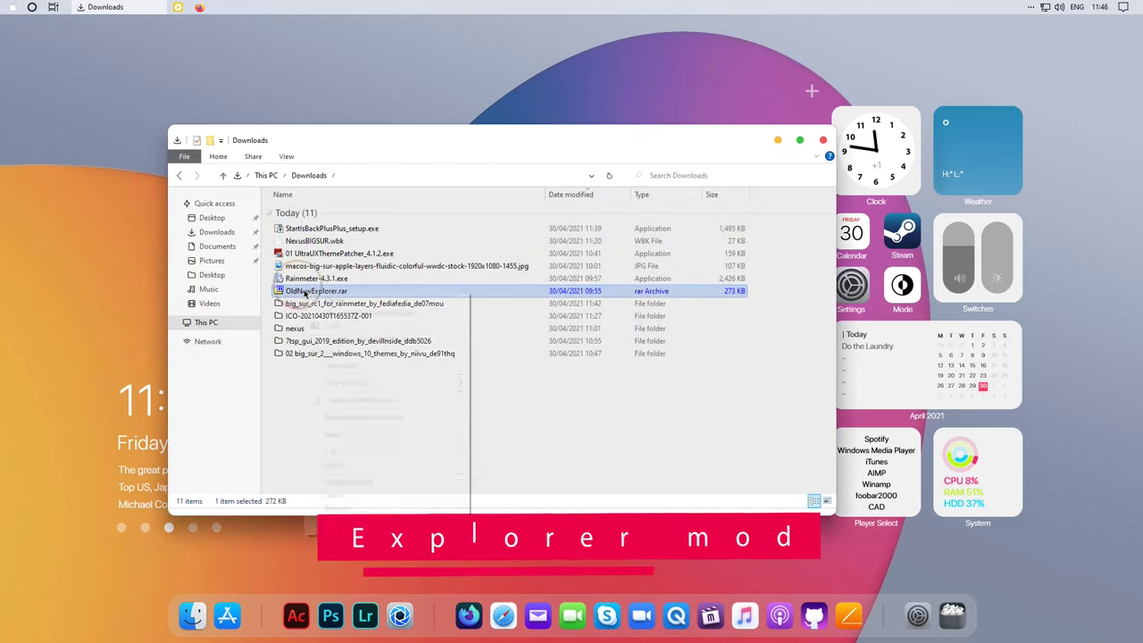
mouse_move(332, 326)
click(510, 385)
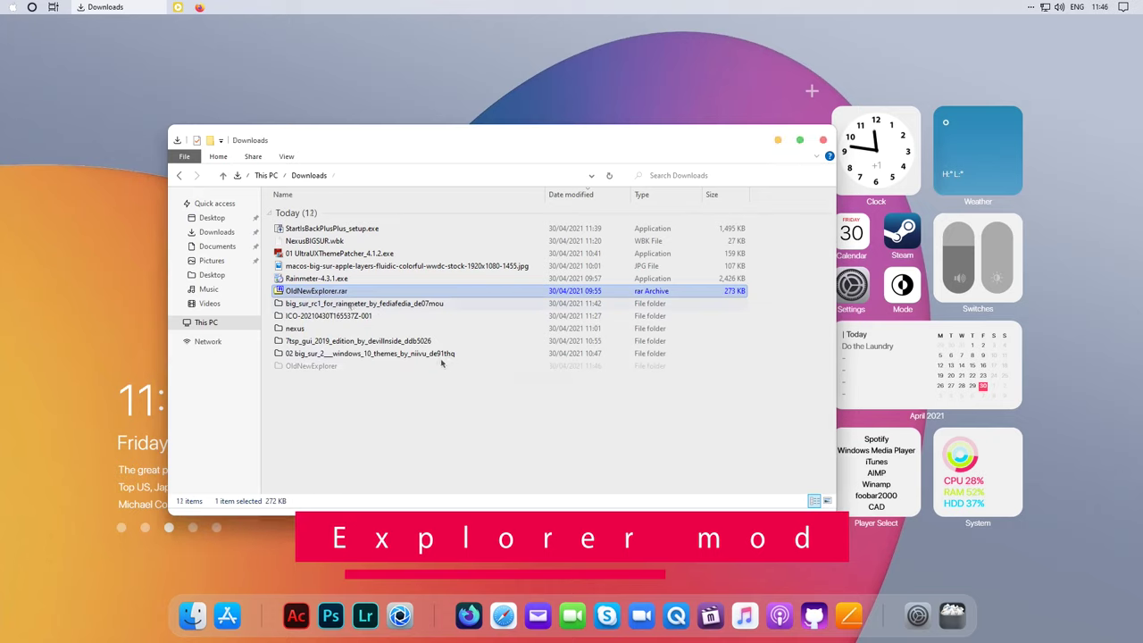
double_click(312, 355)
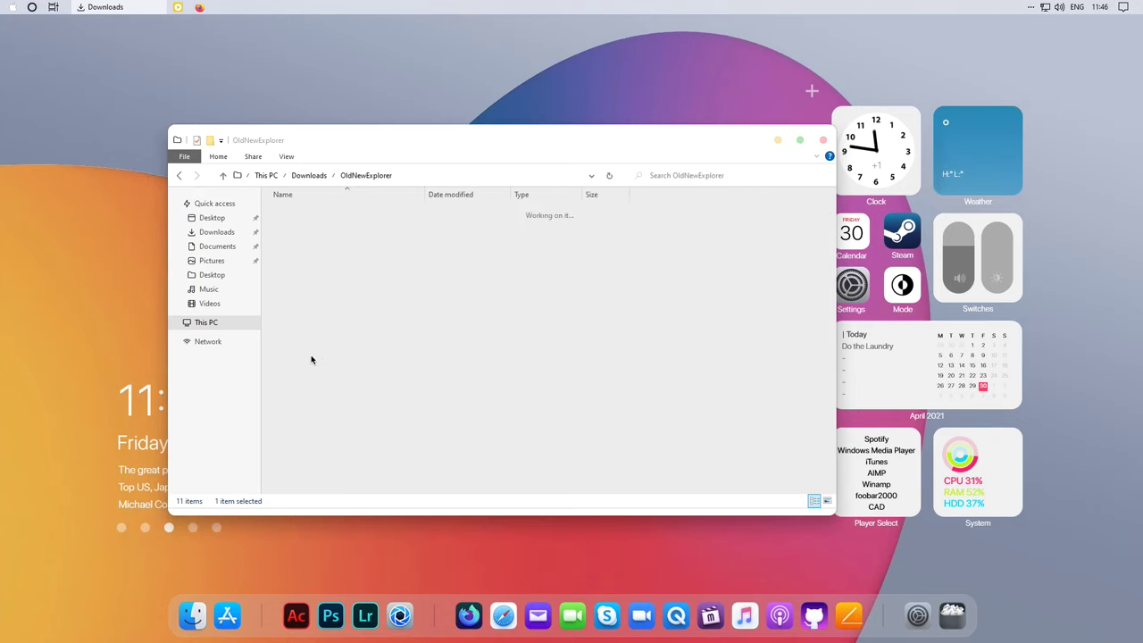
Run OldNewExplorerCfg.exe, enable the command bar instead of the Ribbon, and install the shell extension, allowing the administrator request
click(325, 241)
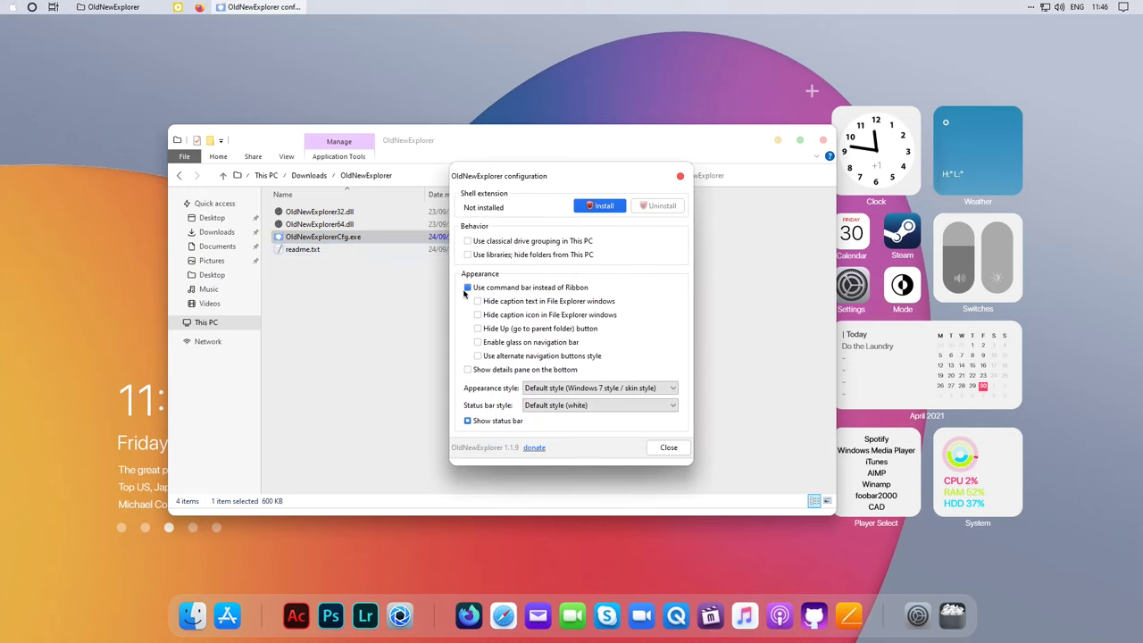
click(467, 288)
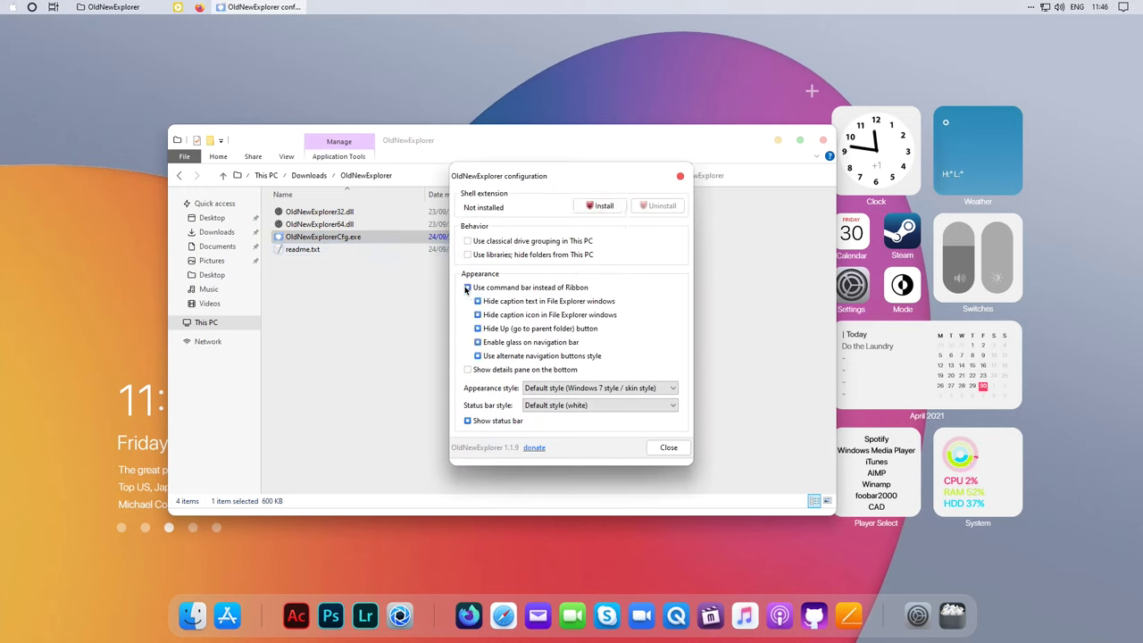
click(603, 206)
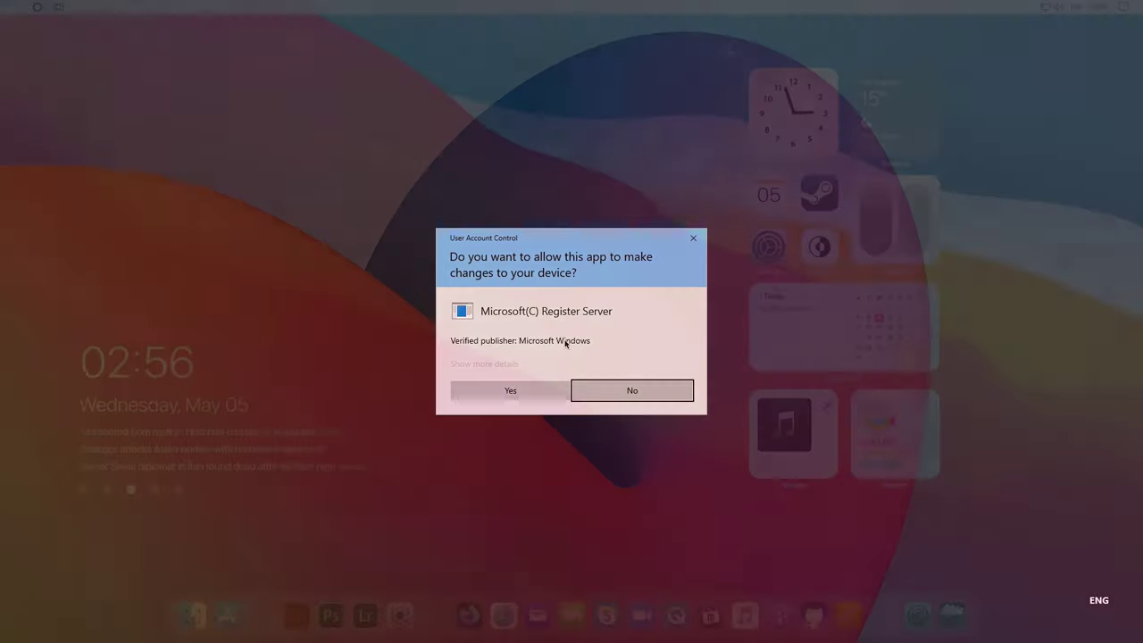
click(512, 387)
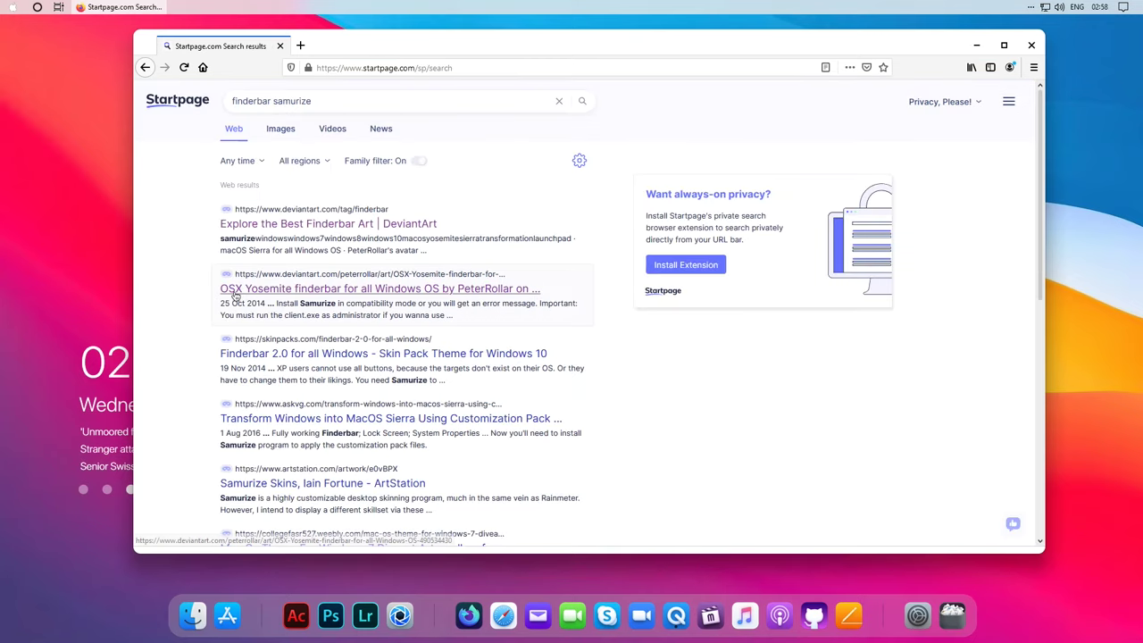
Open the DeviantArt page for OSX Yosemite finderbar for all Windows OS and download its archive
click(289, 292)
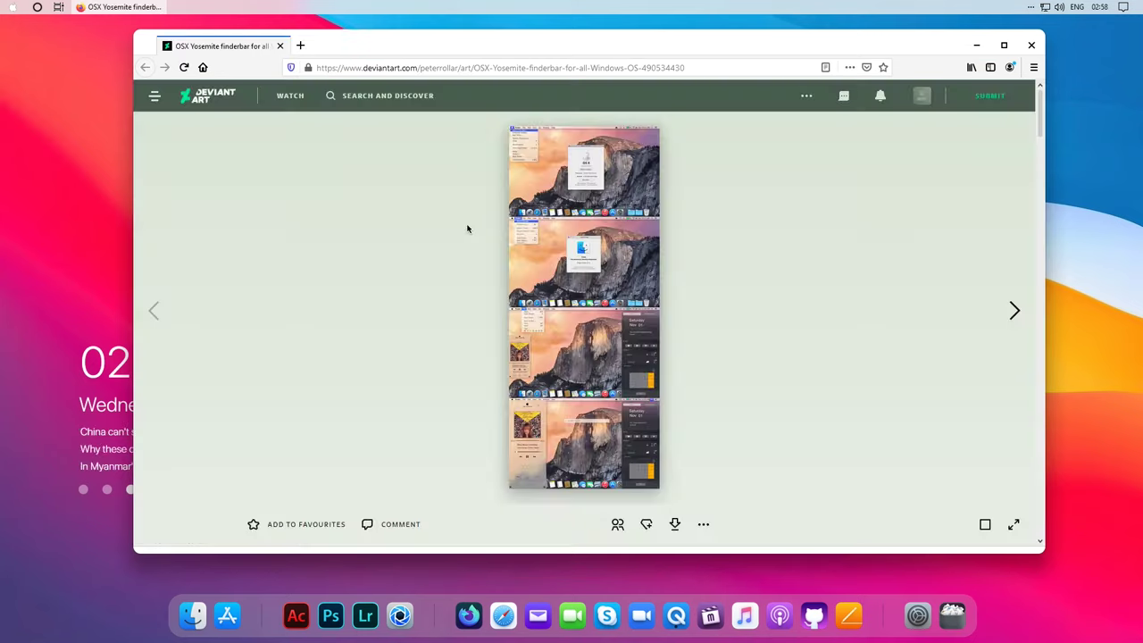
scroll(698, 248, down, 5)
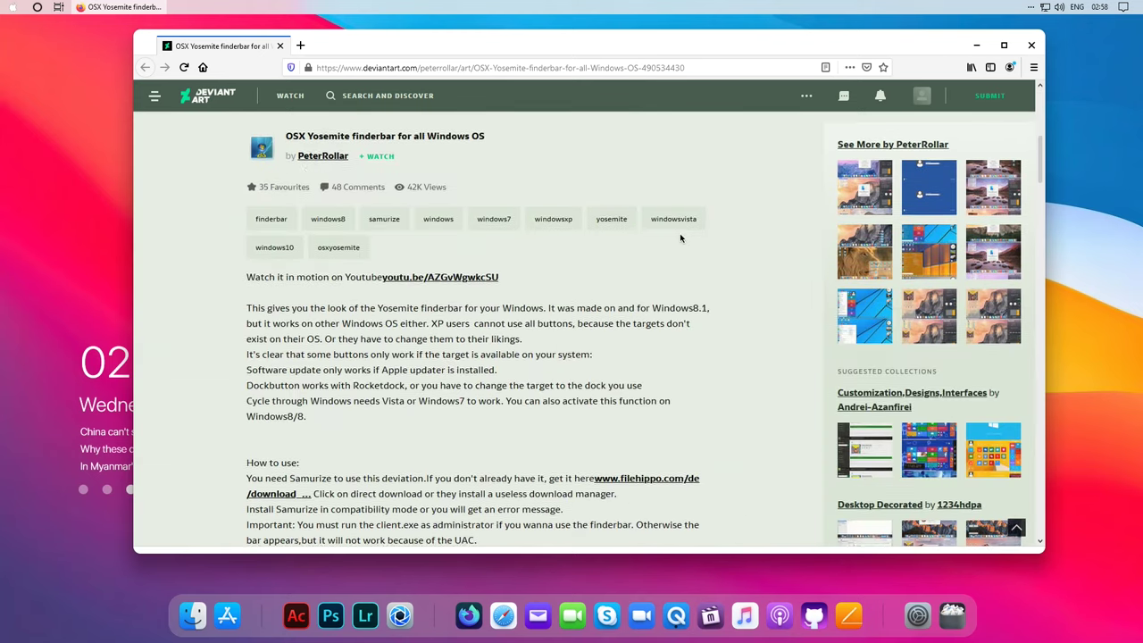
scroll(439, 243, up, 1)
scroll(439, 243, down, 3)
scroll(446, 259, up, 1)
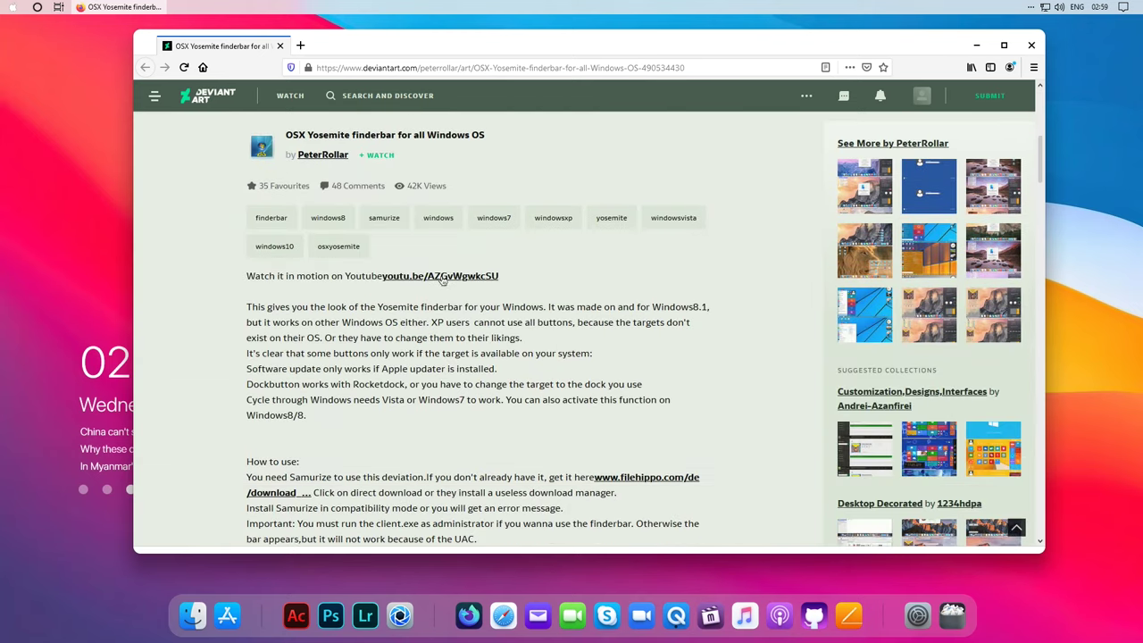
scroll(448, 266, down, 3)
scroll(447, 266, up, 6)
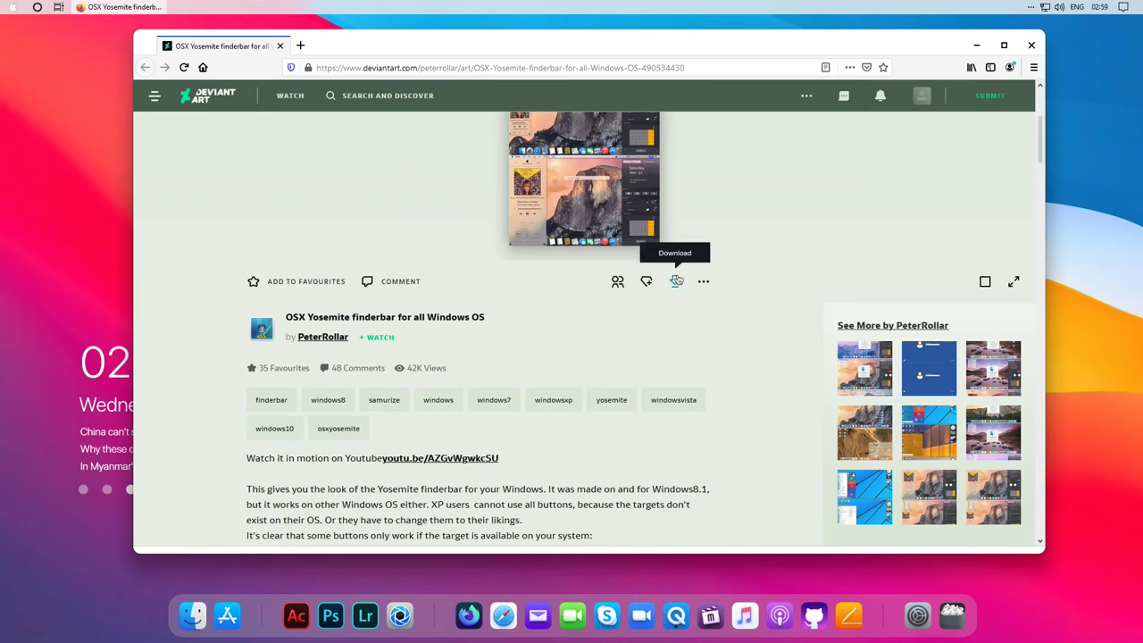
click(677, 280)
click(537, 401)
Search the web for Samurize using the name in the finderbar description and download it from FileHorse
scroll(304, 295, down, 4)
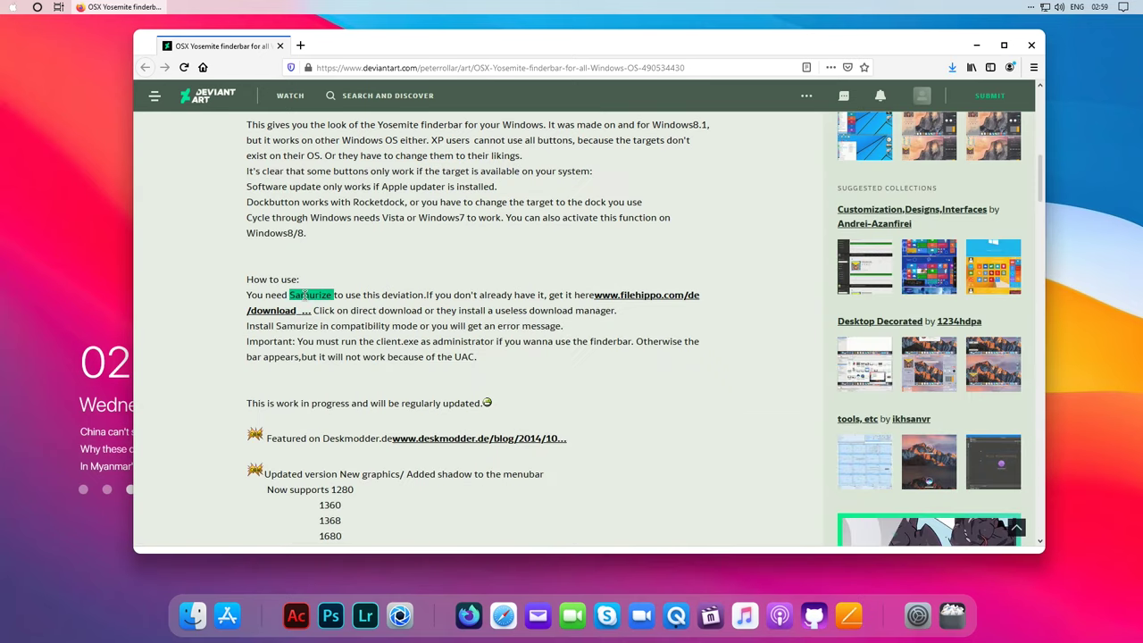
drag(317, 295, 380, 67)
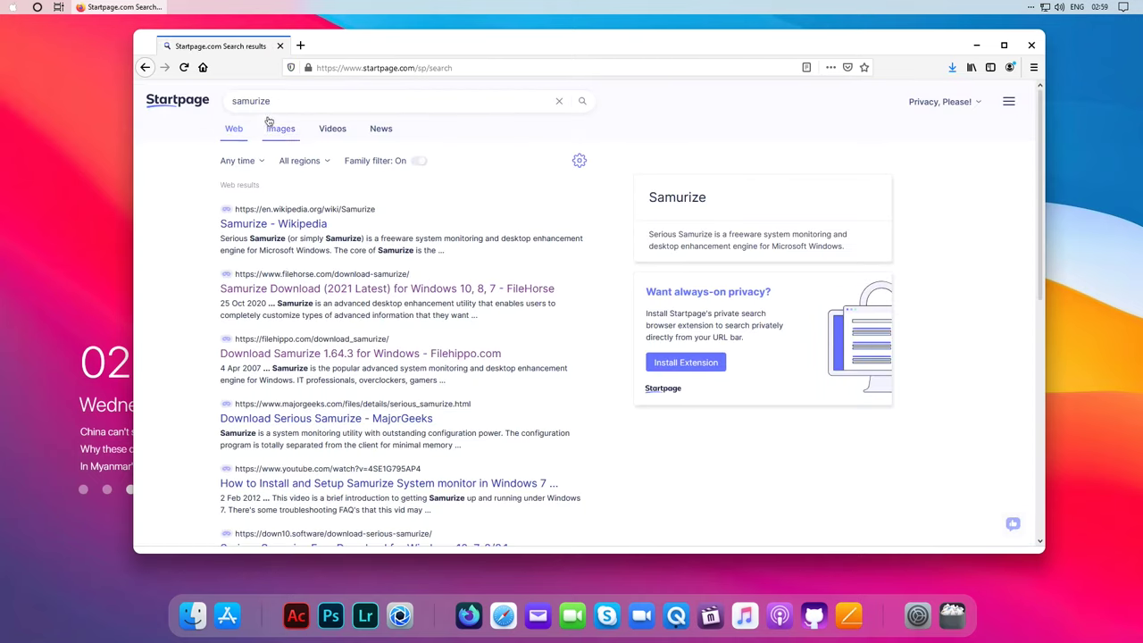
click(274, 288)
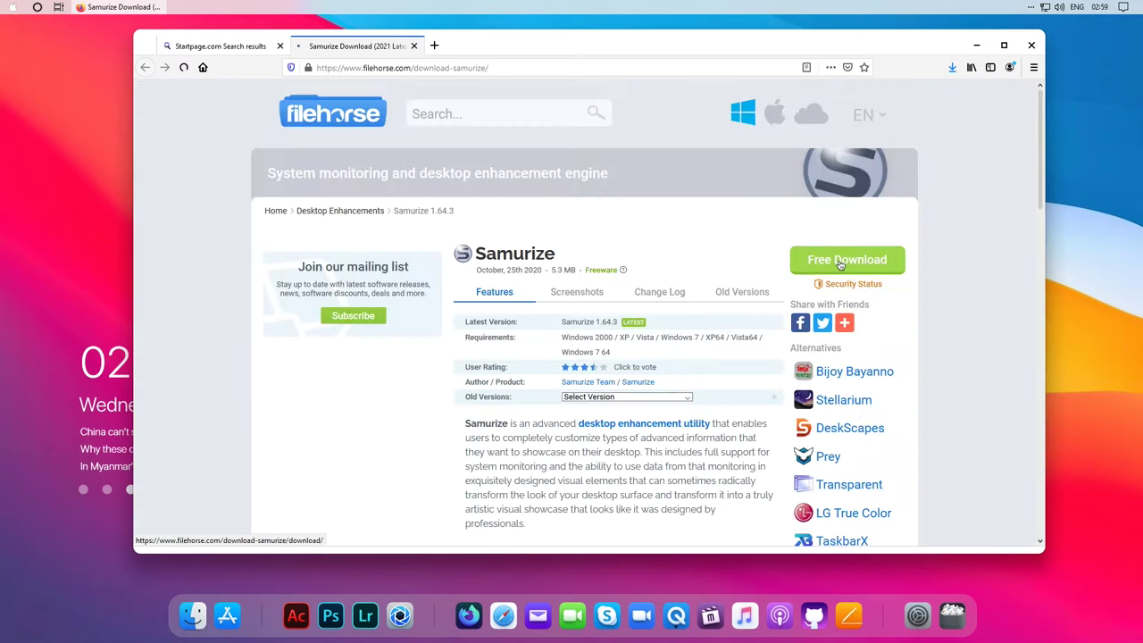
click(841, 266)
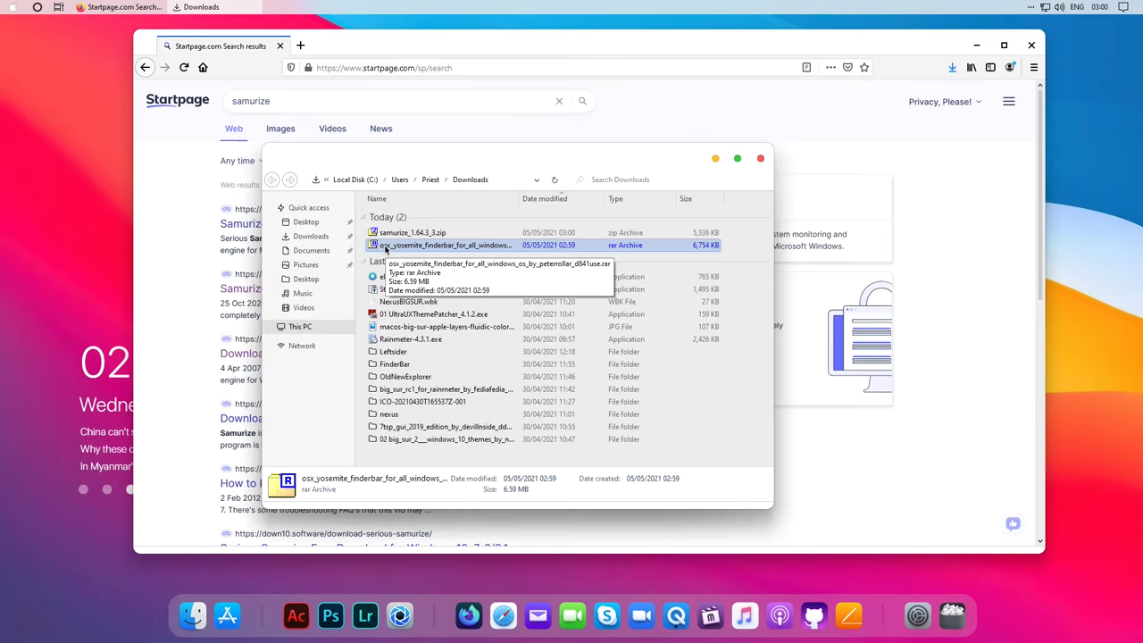
Extract the osx_yosemite_finderbar archive in Downloads to its own folder and open Please read me.rtf from its Deviantart folder
click(387, 247)
right_click(387, 247)
double_click(399, 248)
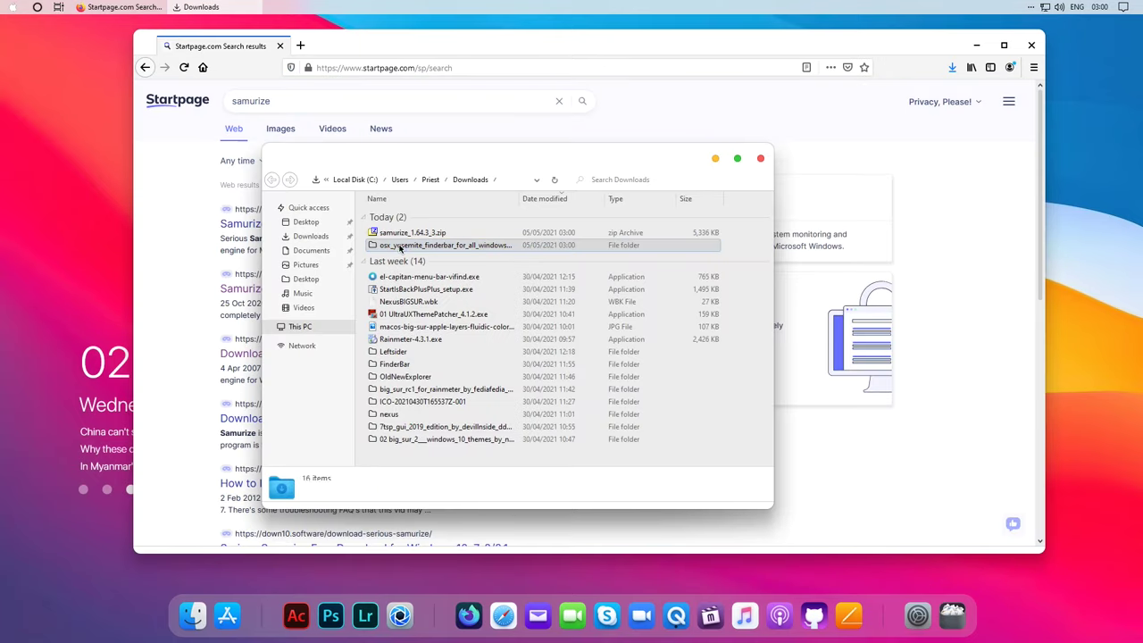
double_click(395, 216)
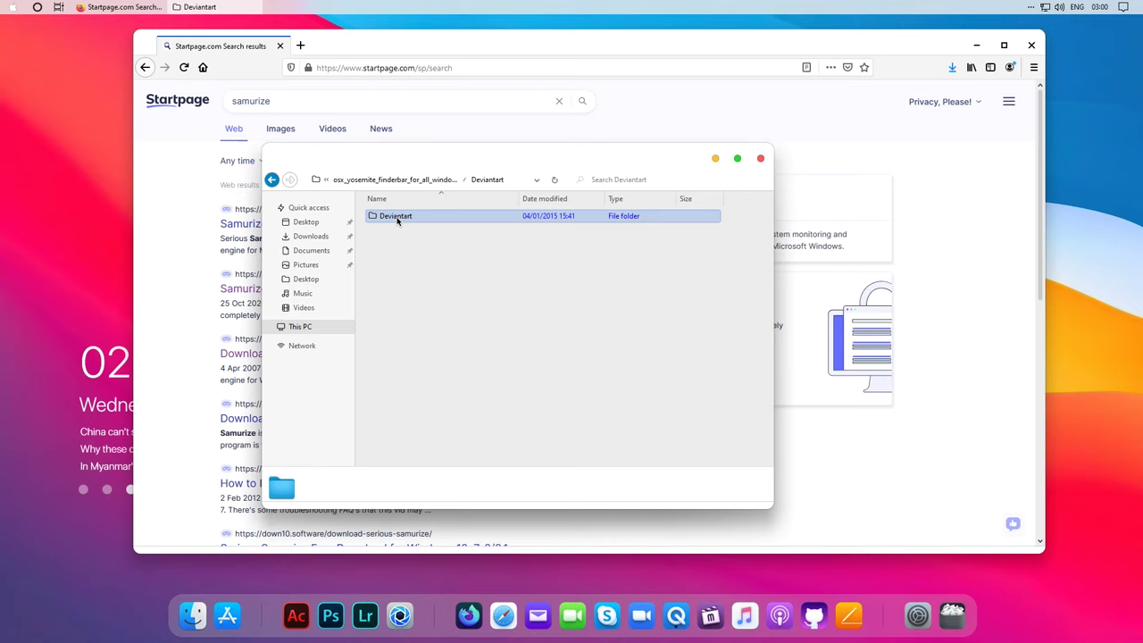
click(385, 305)
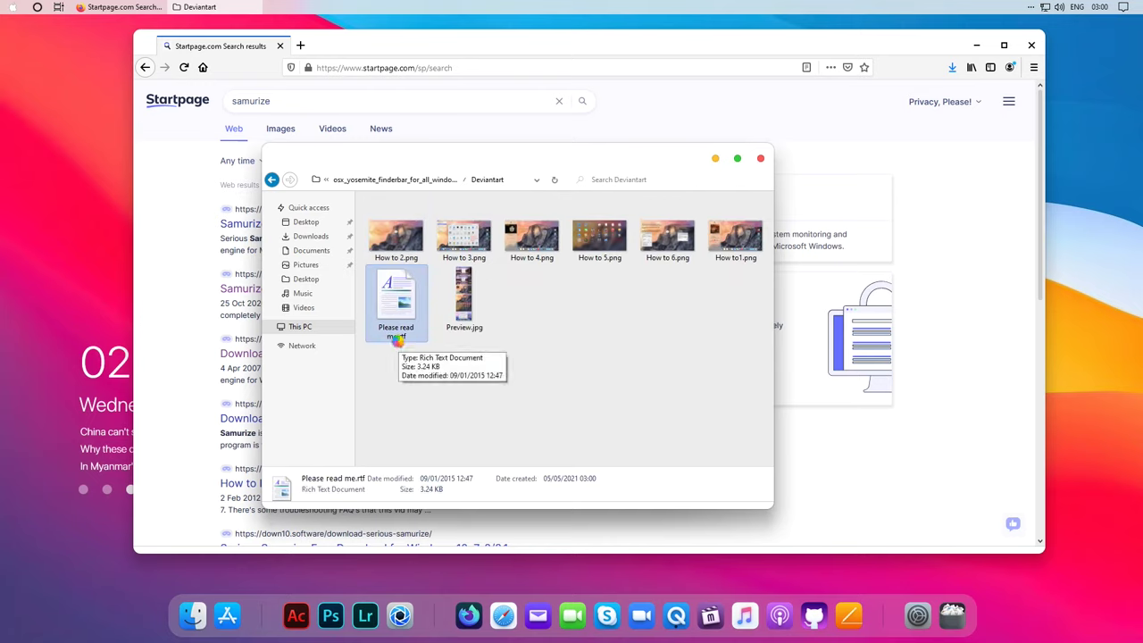
Copy the OneDrive link from the read-me document and open it in the browser
scroll(384, 286, down, 5)
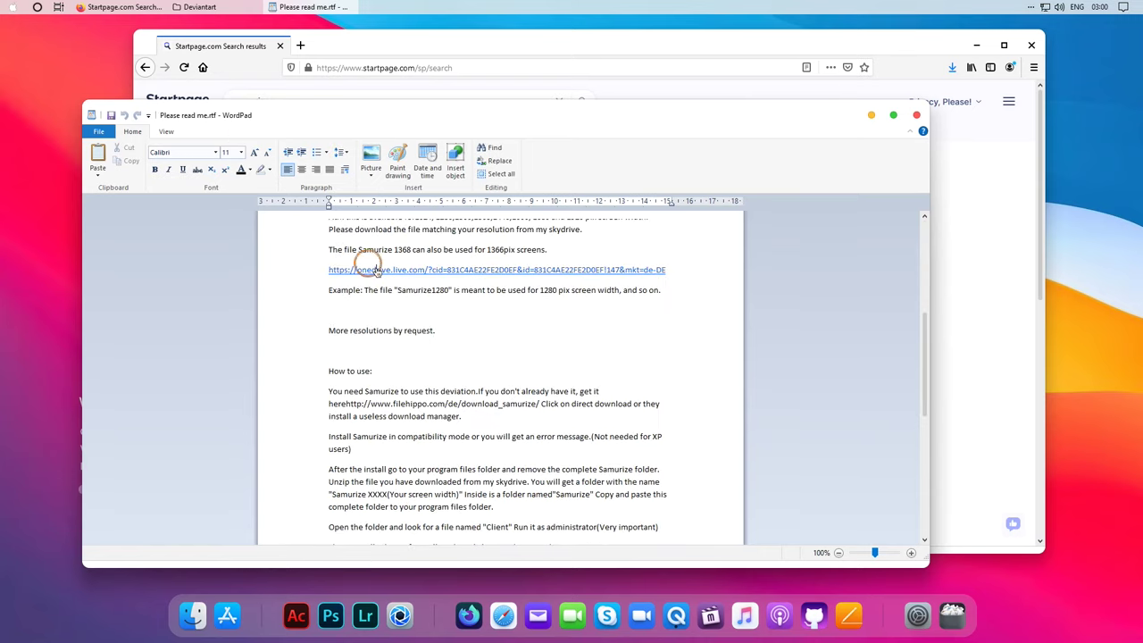
right_click(376, 271)
click(365, 274)
click(367, 273)
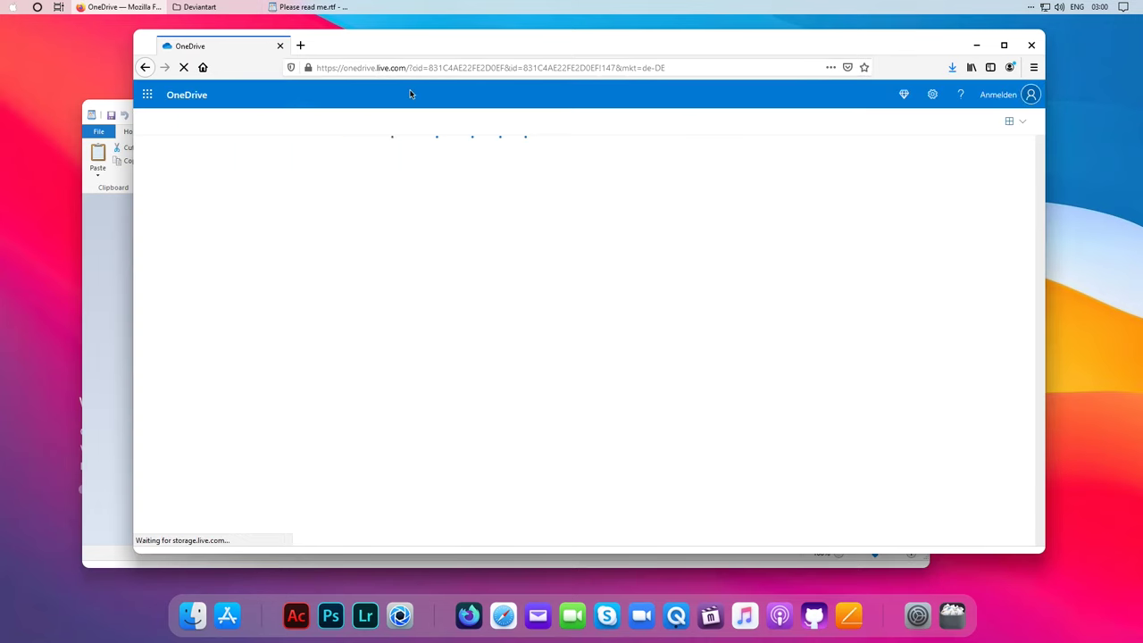
Download Samurize1920.rar from the shared OneDrive folder
scroll(423, 225, down, 3)
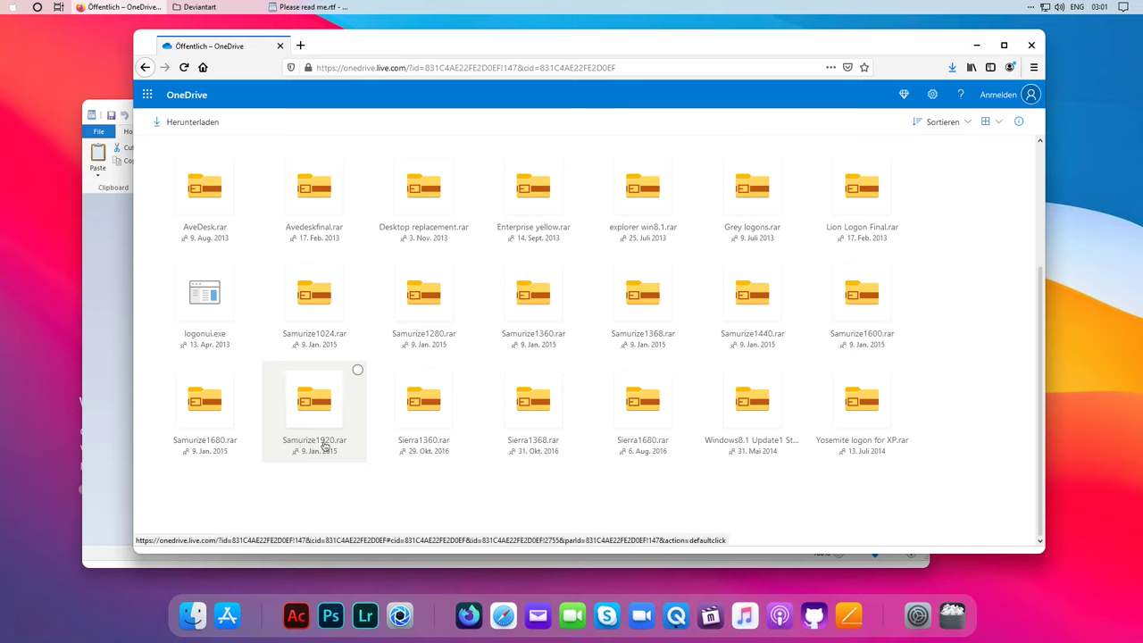
right_click(330, 399)
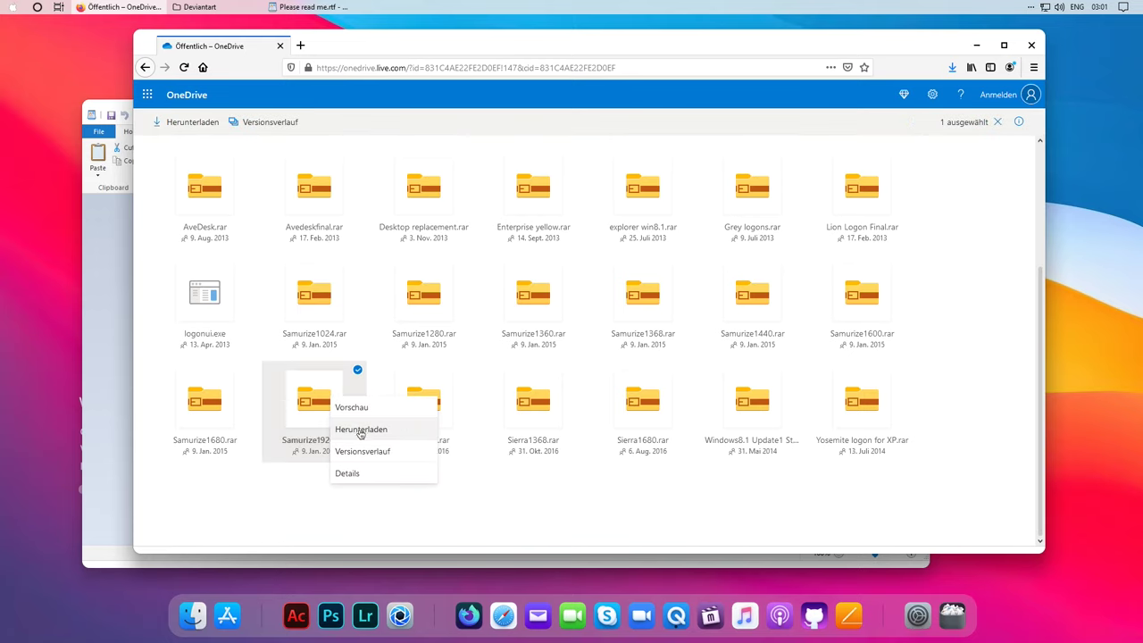
click(361, 430)
click(557, 403)
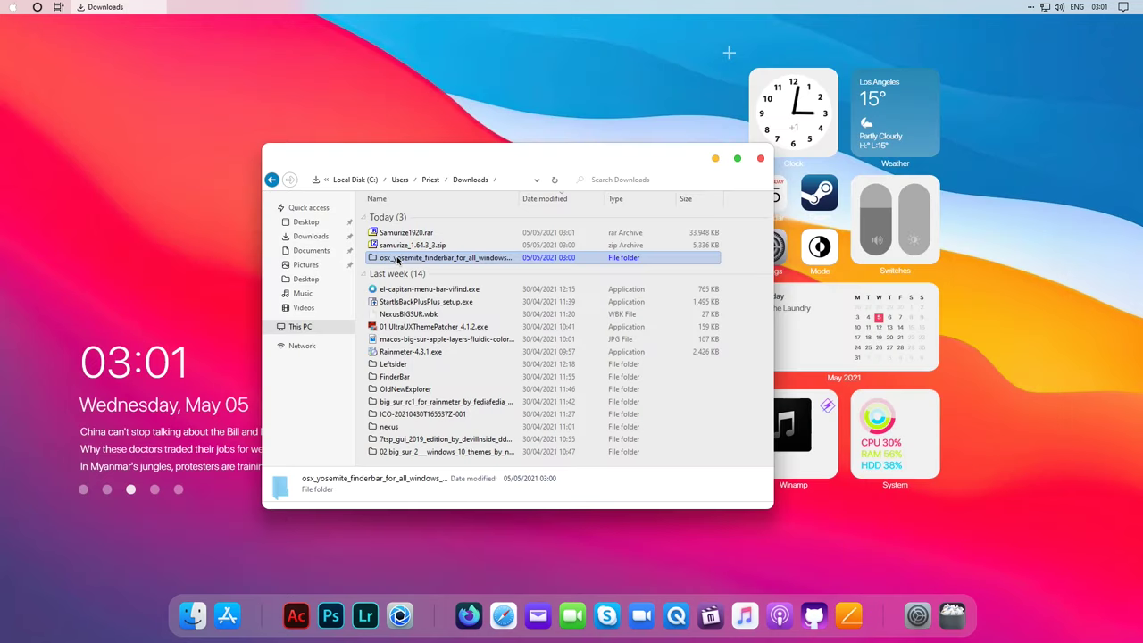
Delete the extracted finderbar folder from Downloads, and extract samurize_1.64.3_3.zip to its own folder and open that folder
key(Delete)
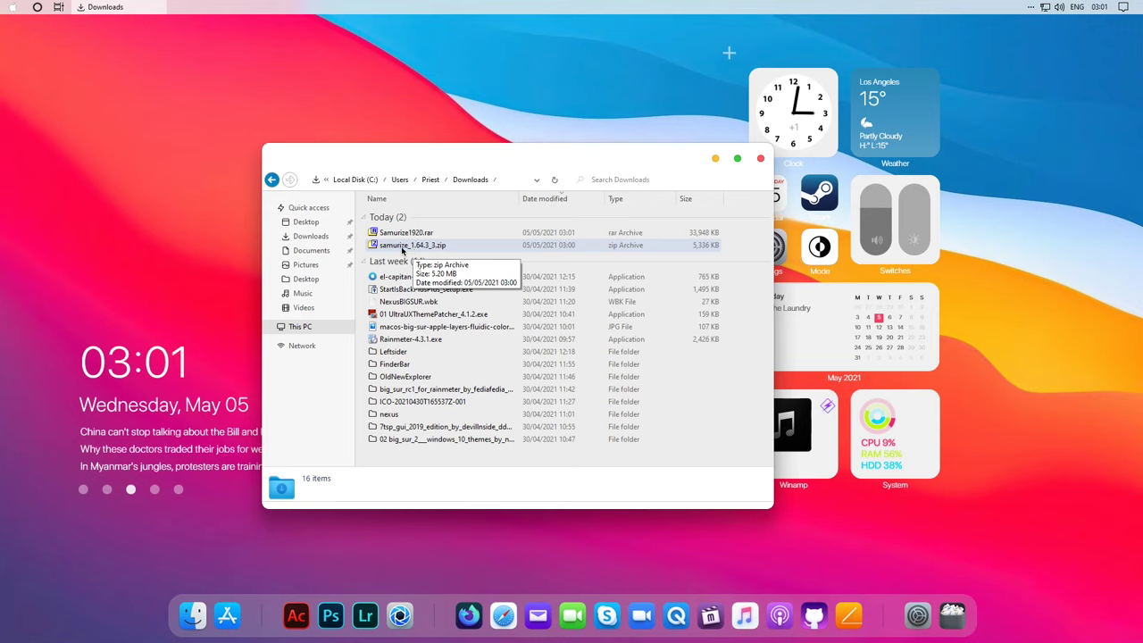
right_click(402, 251)
mouse_move(500, 282)
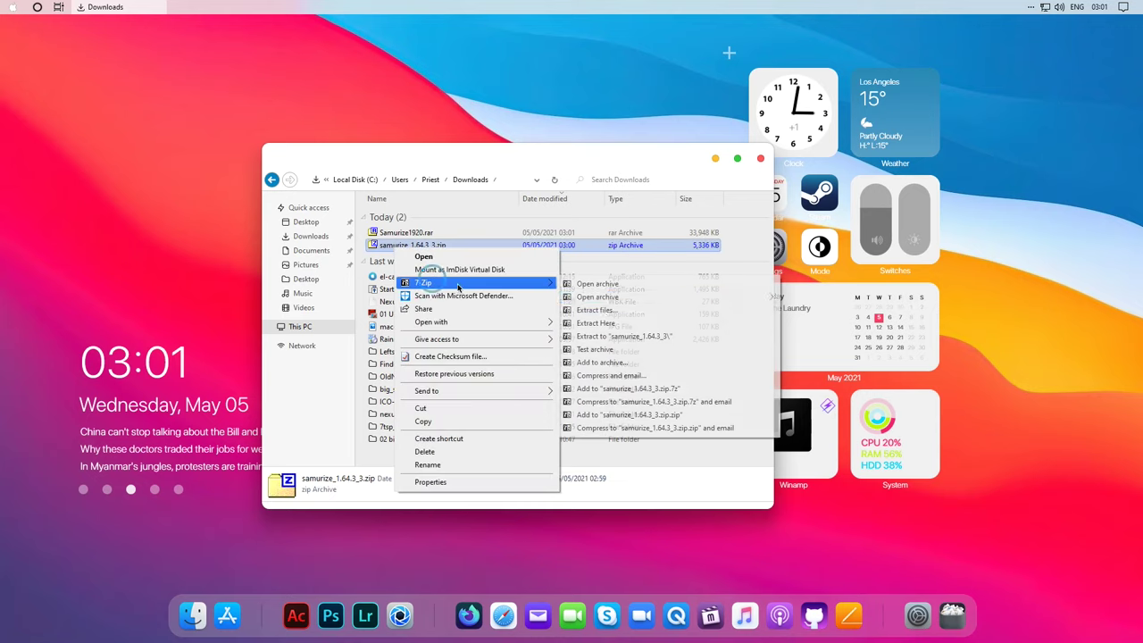
click(601, 337)
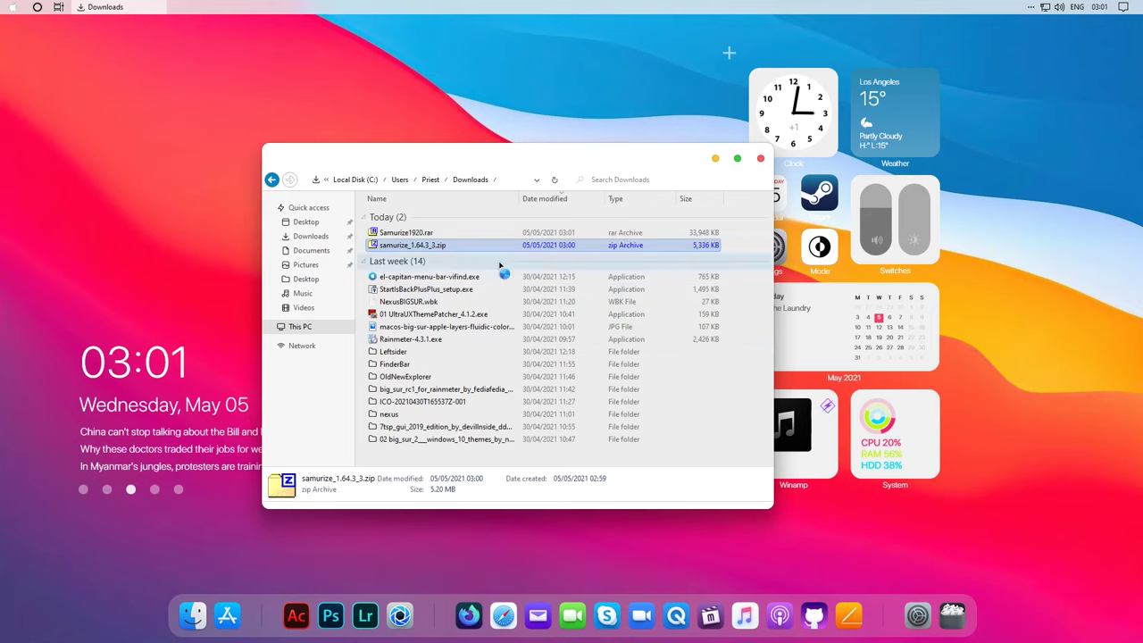
double_click(418, 247)
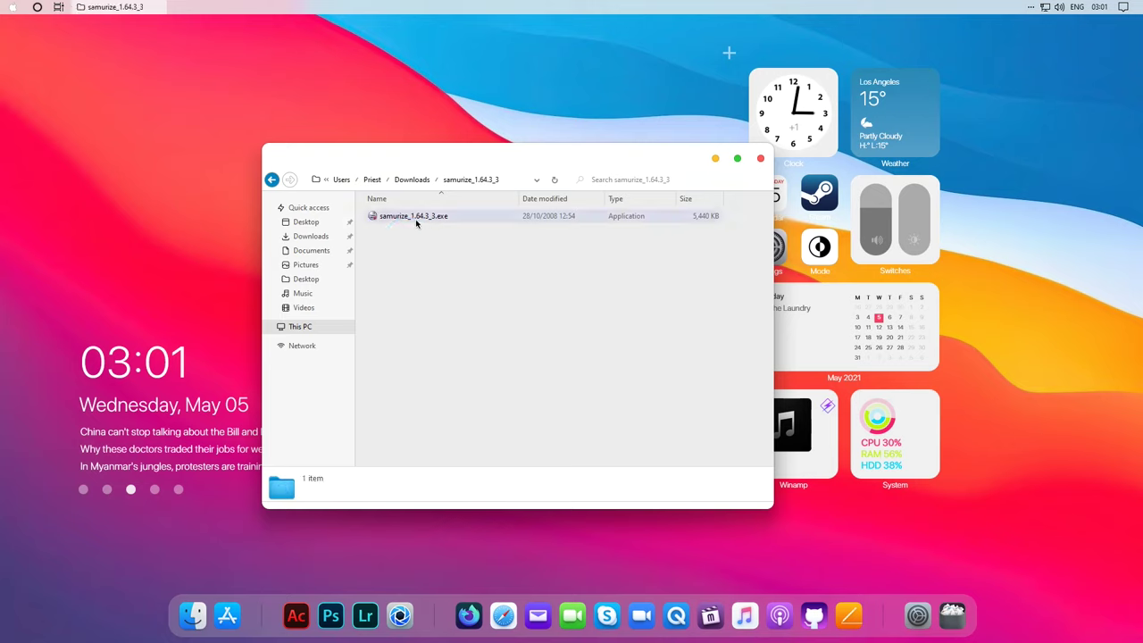
Set samurize_1.64.3_3.exe to run in compatibility mode for Windows XP (Service Pack 2)
right_click(415, 221)
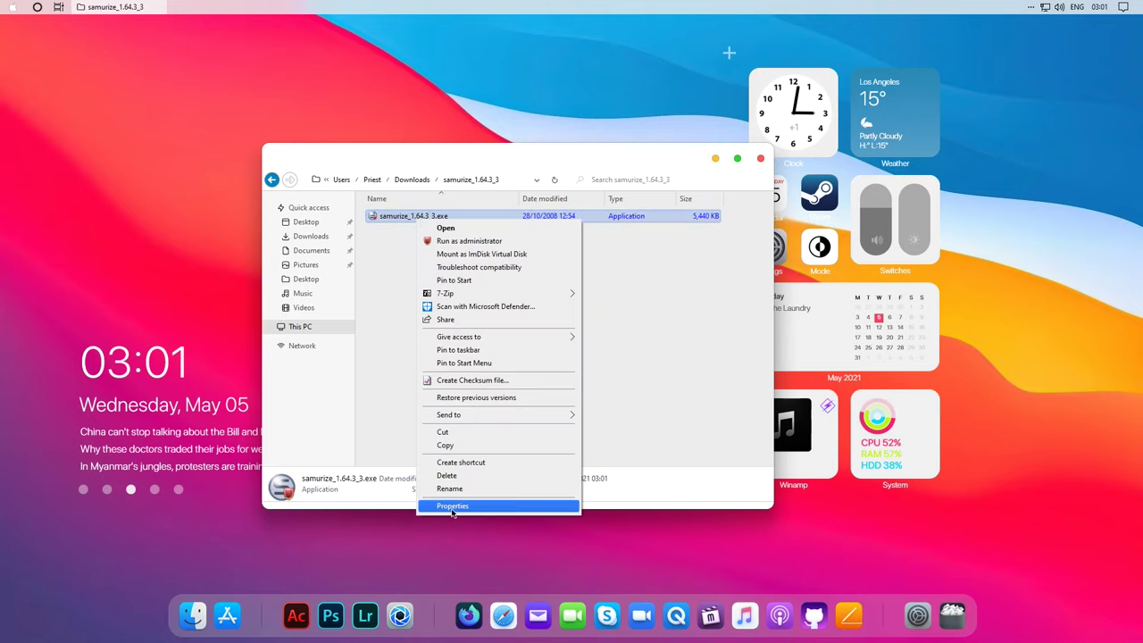
click(452, 506)
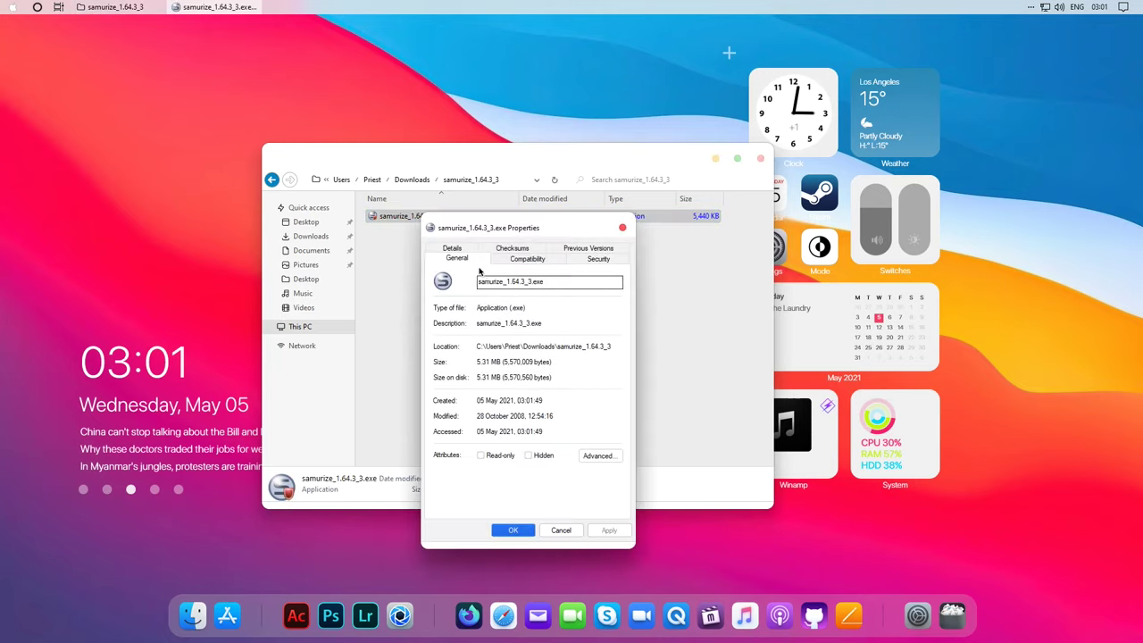
click(525, 259)
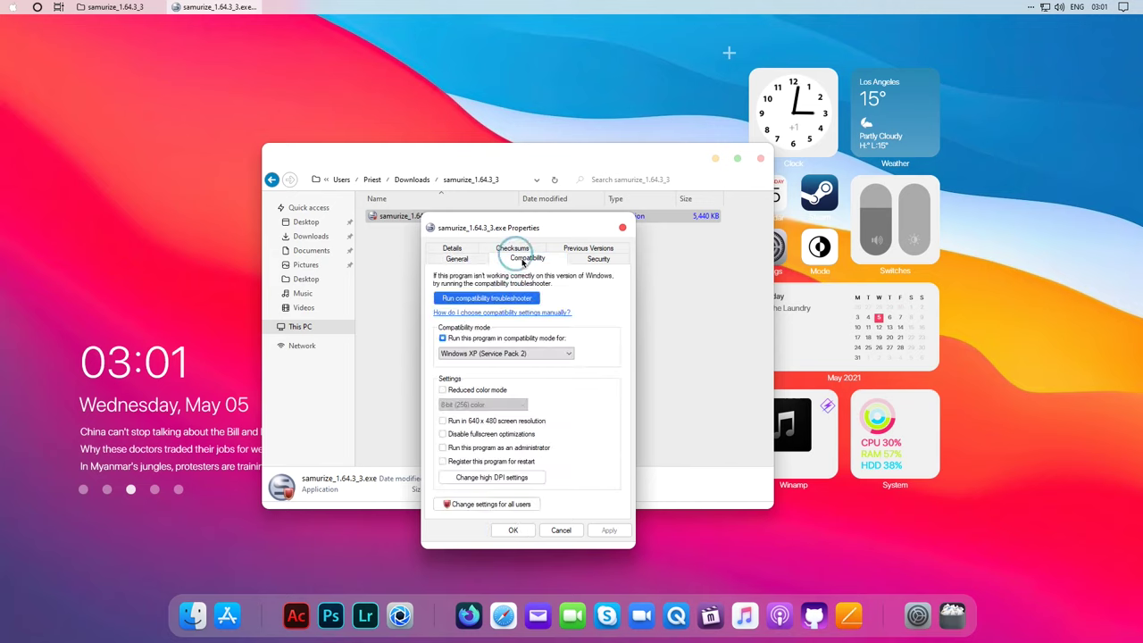
click(514, 352)
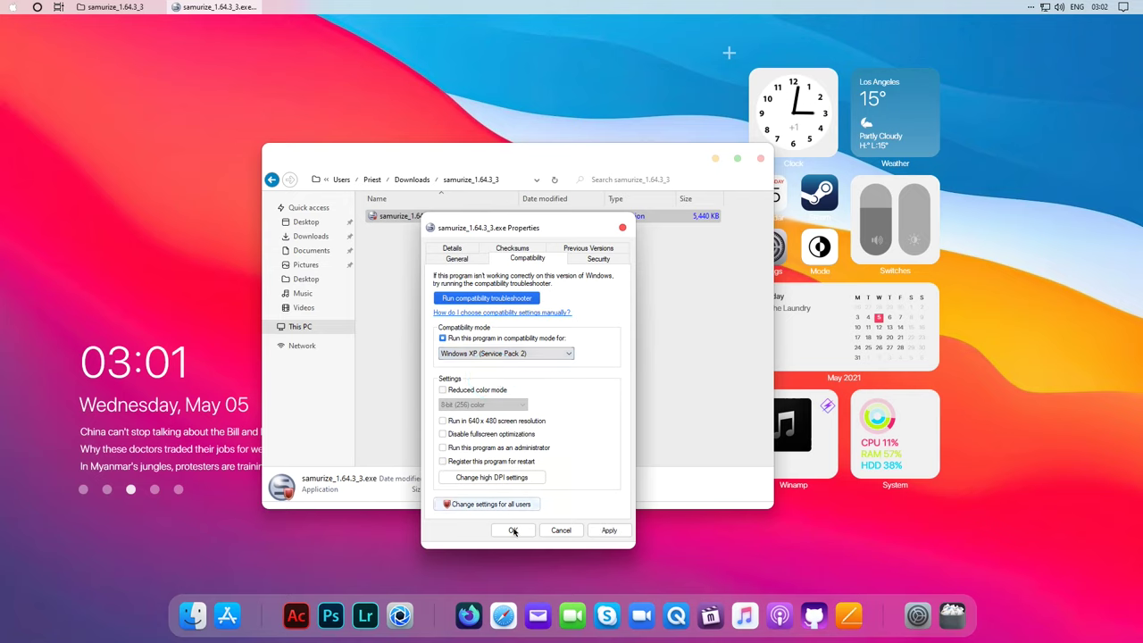
click(512, 530)
Run samurize_1.64.3_3.exe and advance the setup to the install location, keeping the default components
double_click(401, 222)
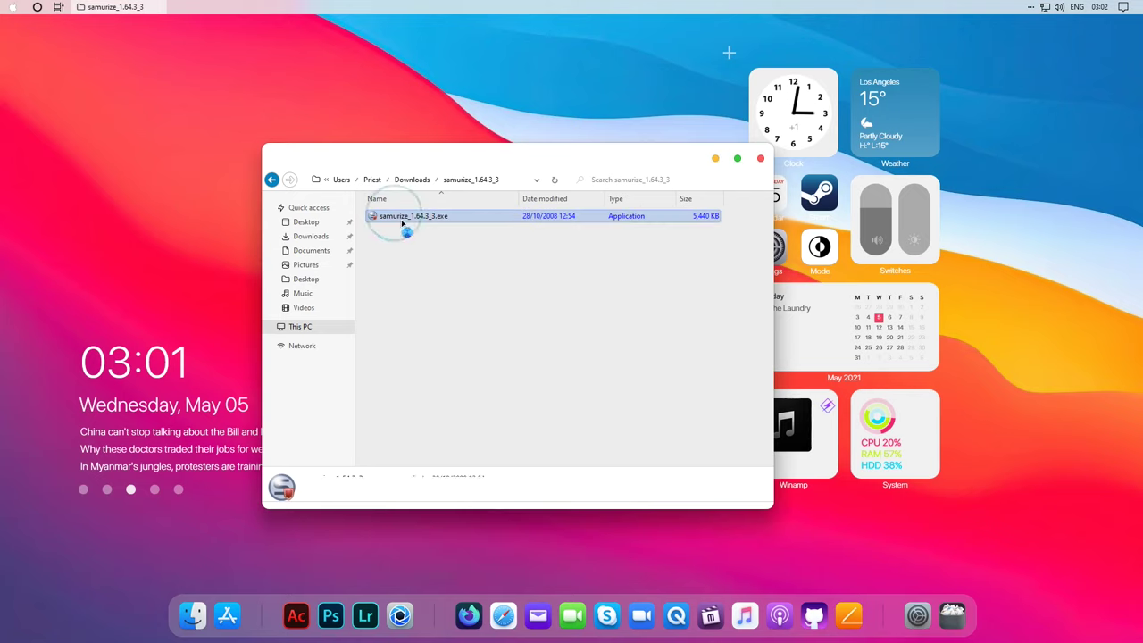
click(561, 360)
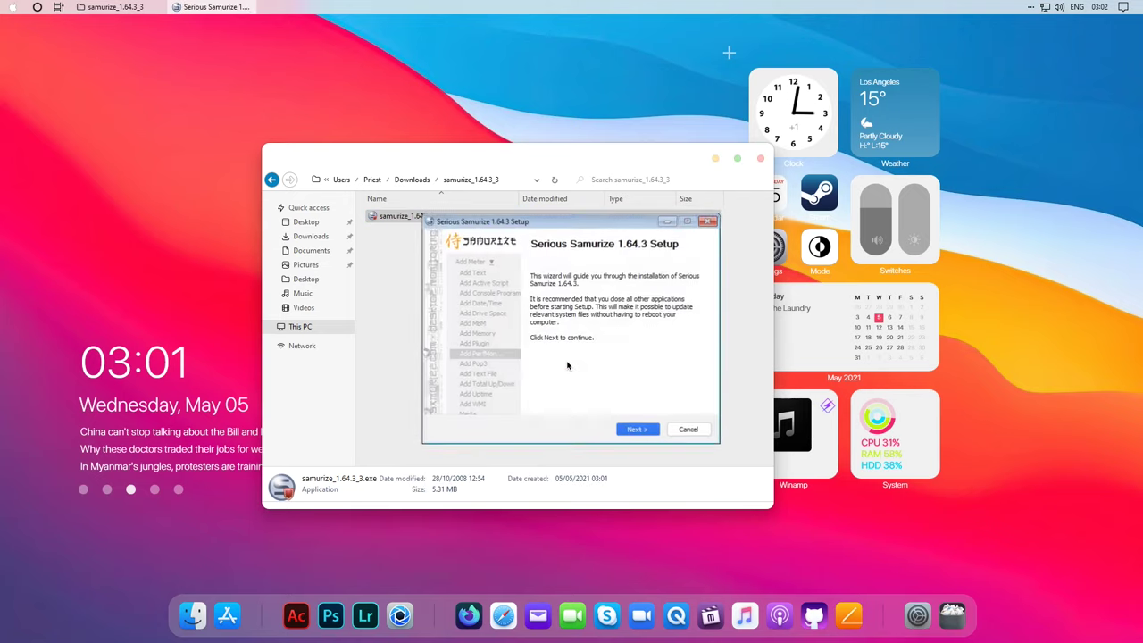
click(636, 429)
click(635, 430)
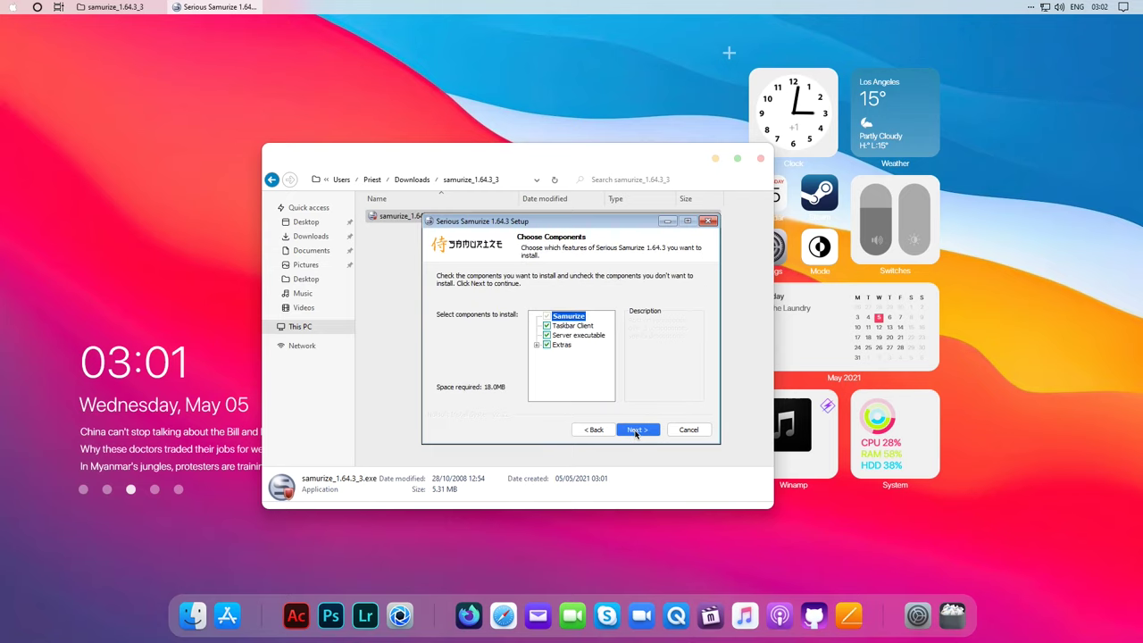
click(636, 430)
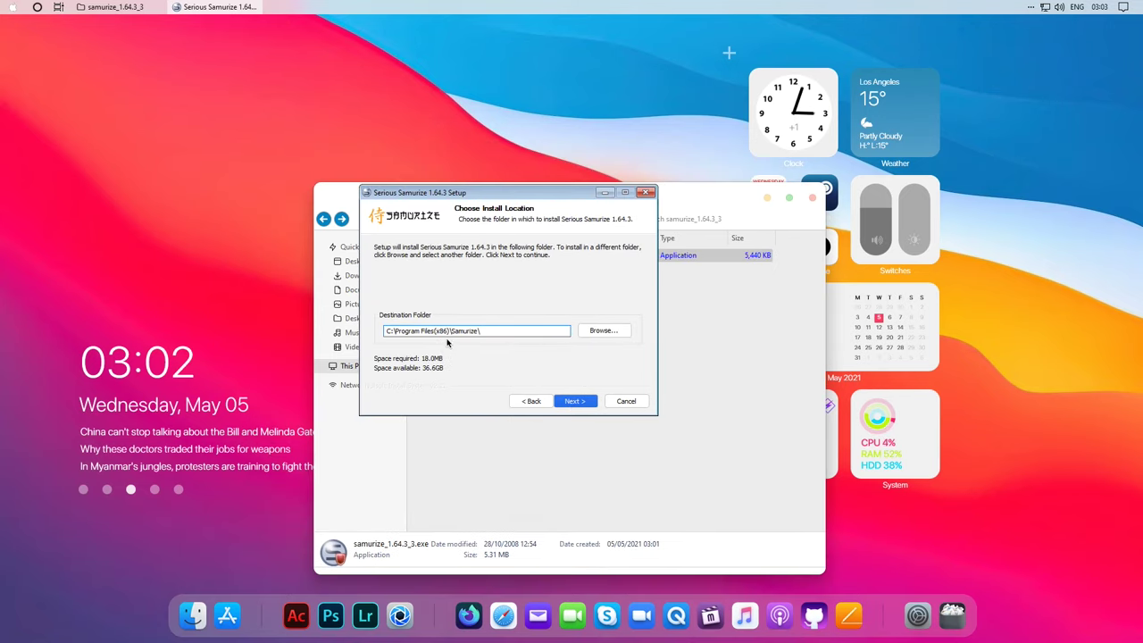
Change the destination folder to C:\Program Files\Samurize\ and start the Samurize installation
click(457, 331)
key(BackSpace)
key(BackSpace)
key(BackSpace)
key(BackSpace)
key(BackSpace)
key(BackSpace)
drag(390, 331, 545, 332)
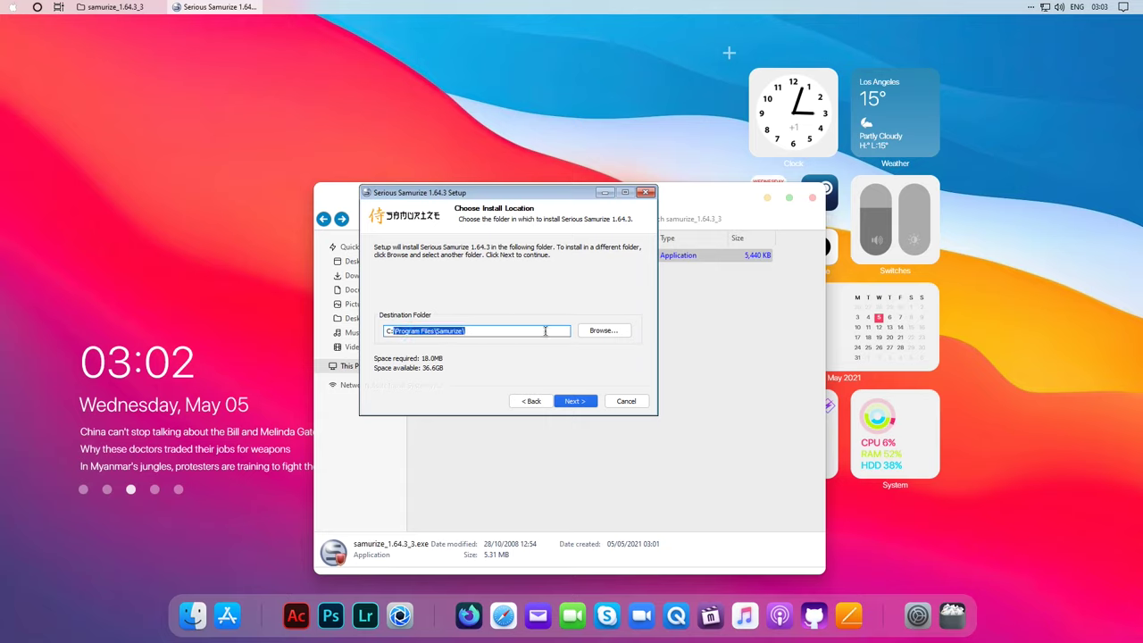
click(575, 401)
click(574, 402)
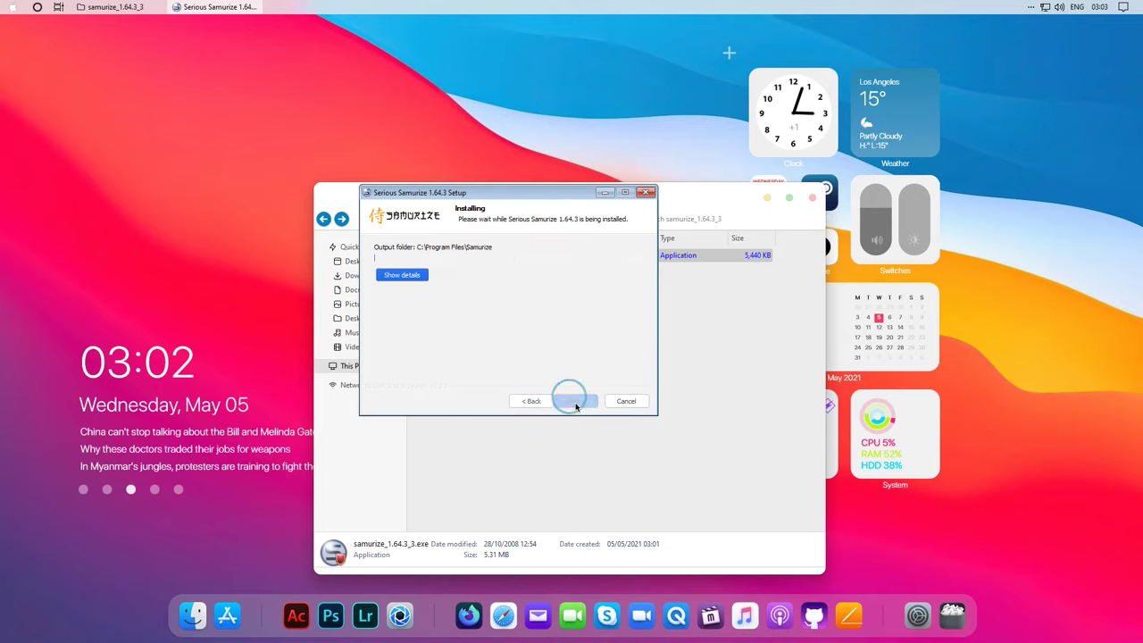
Complete the Samurize setup with .sam files associated with the Config Editor and the computer rebooted now
click(576, 402)
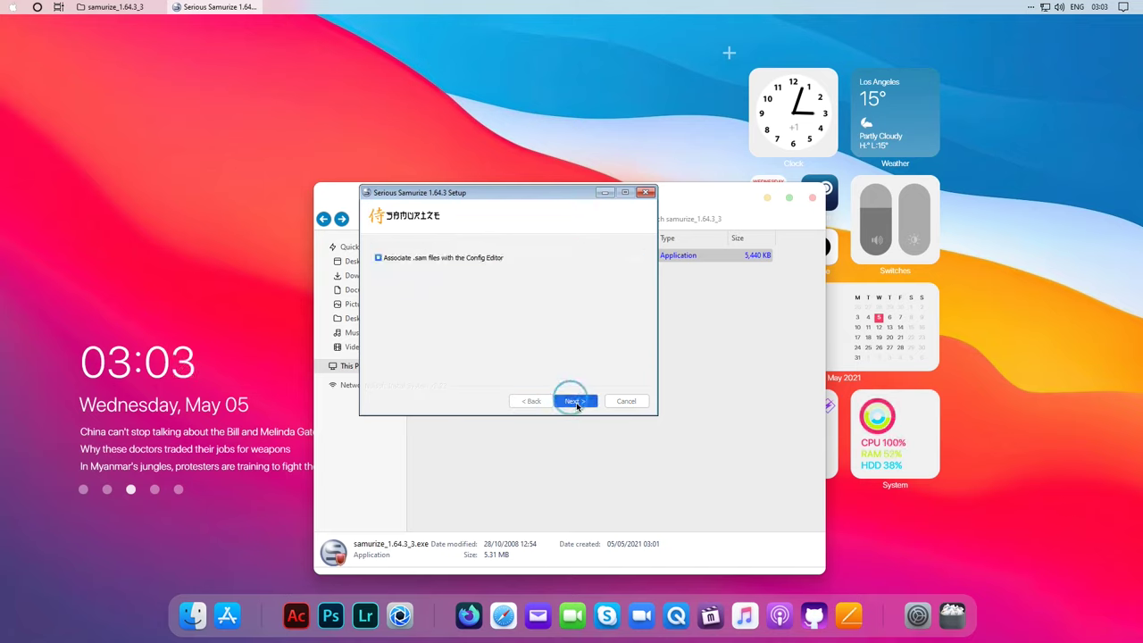
click(579, 401)
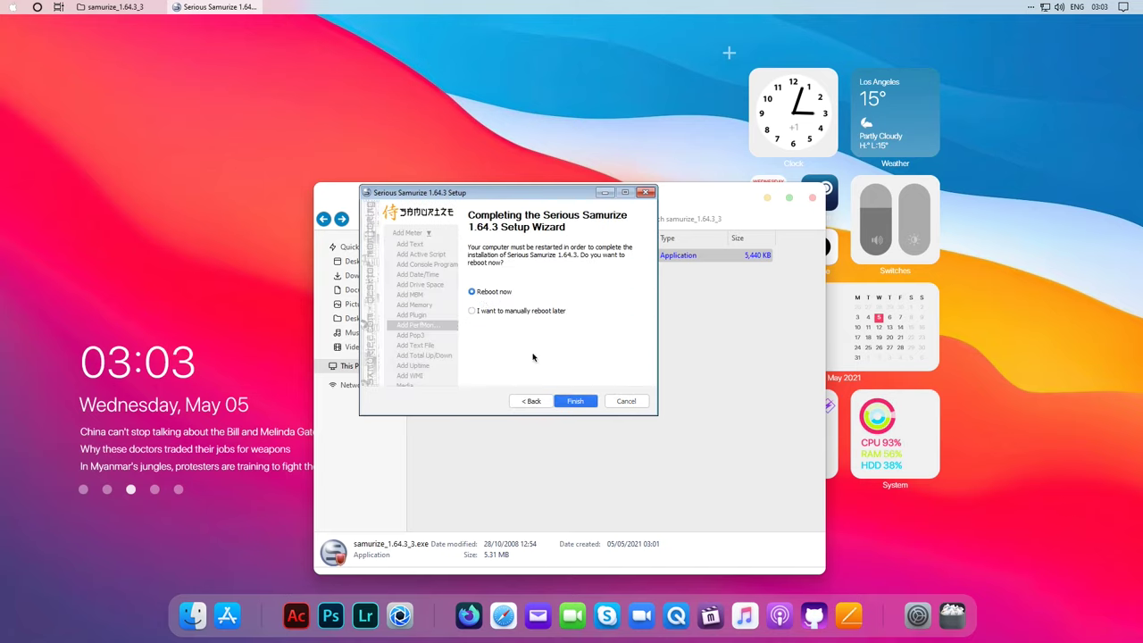
click(575, 400)
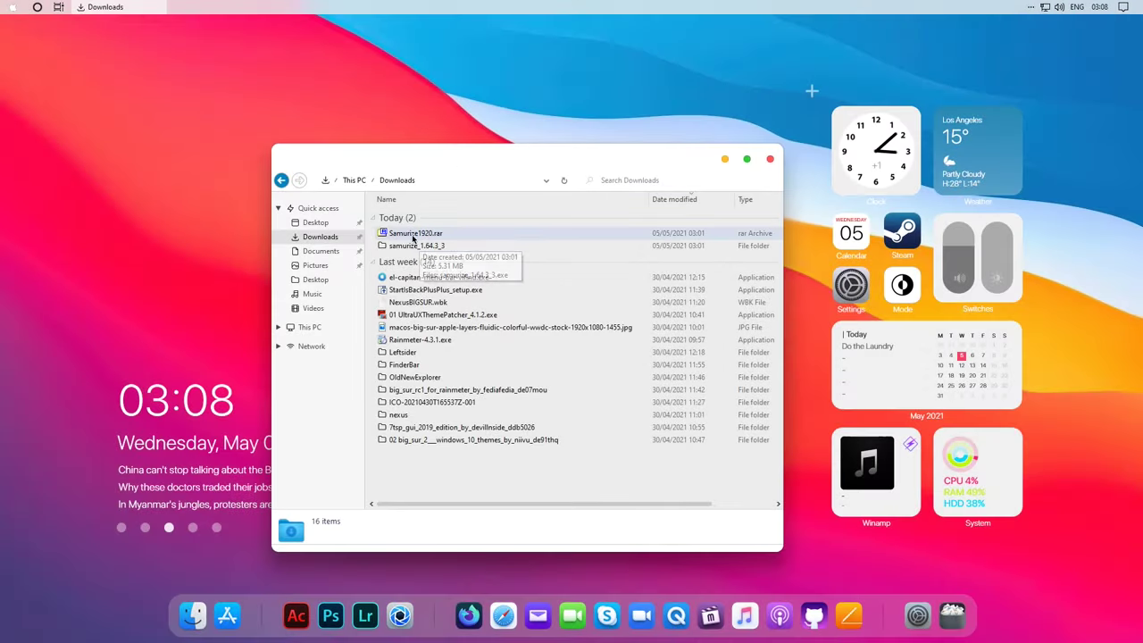
Extract Samurize1920.rar in Downloads to its own Samurize1920 folder
right_click(416, 238)
mouse_move(444, 270)
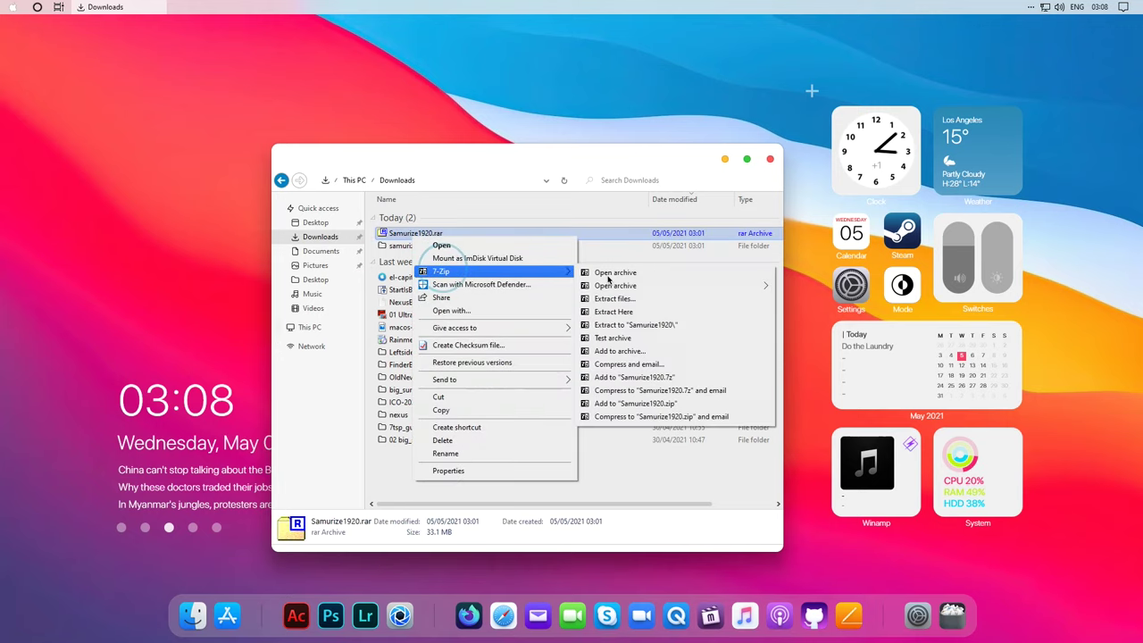
click(629, 326)
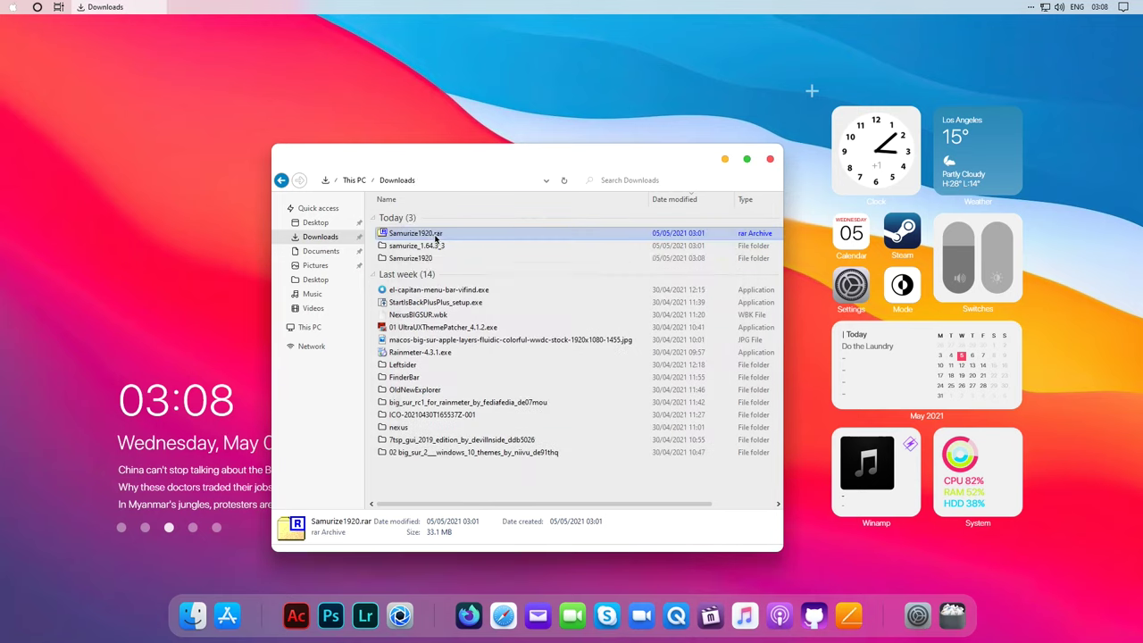
Remove the Samurize1920.rar archive from Downloads and rename the extracted Samurize1920 folder to Samurize
click(438, 233)
click(438, 234)
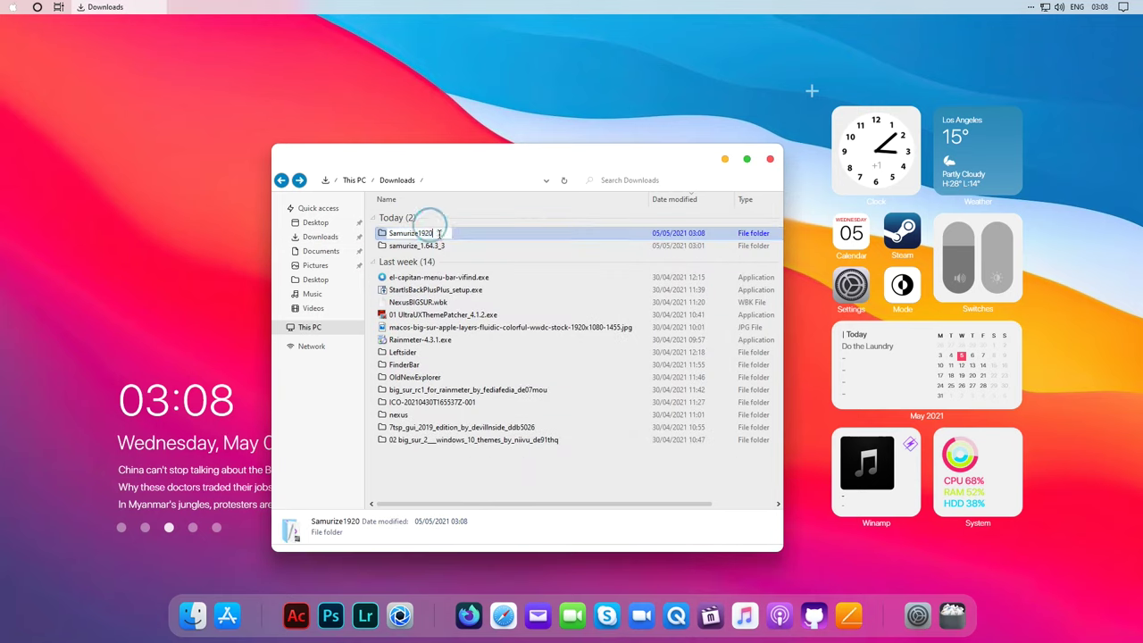
key(BackSpace)
key(BackSpace)
key(BackSpace)
key(BackSpace)
key(Return)
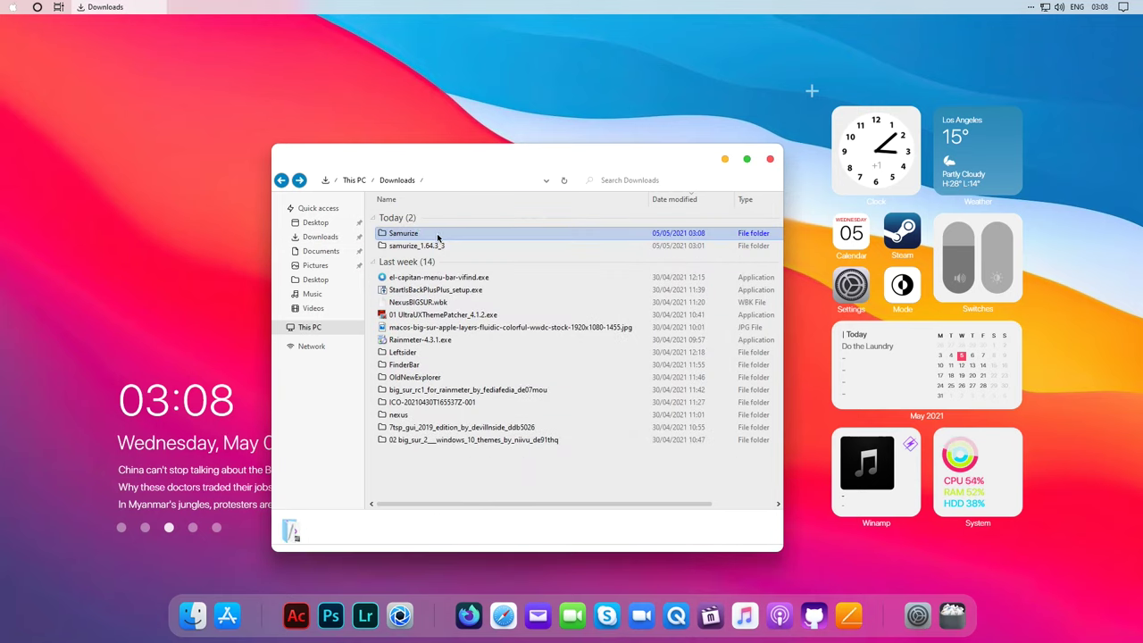
Replace the Samurize folder in C:\Program Files with a copy of the Samurize folder from Downloads
drag(439, 234, 416, 236)
right_click(416, 236)
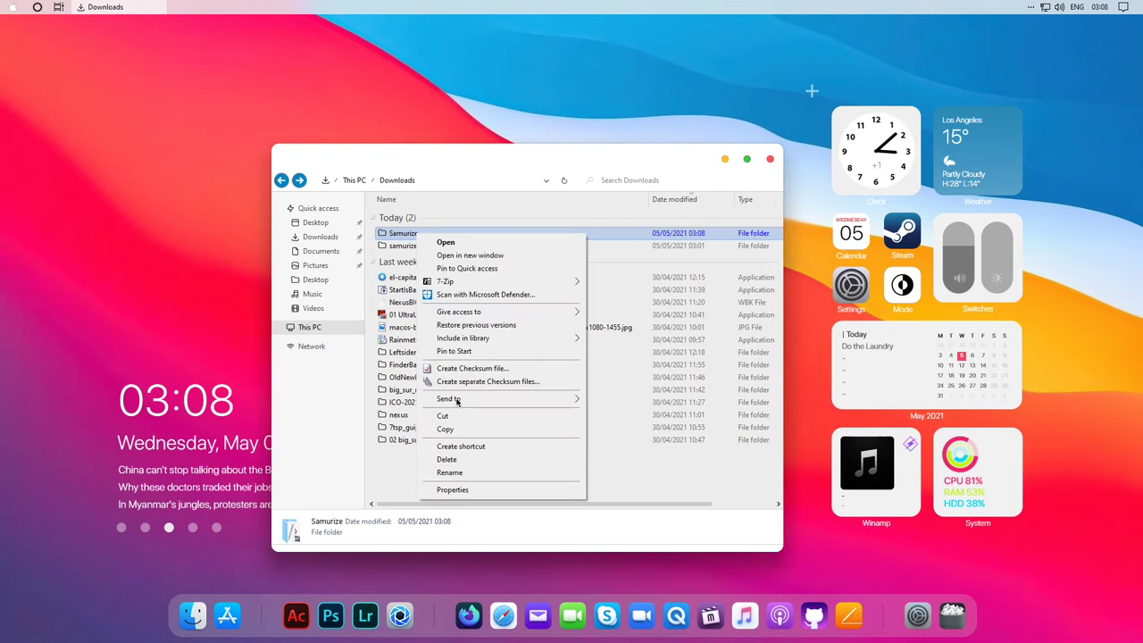
click(446, 427)
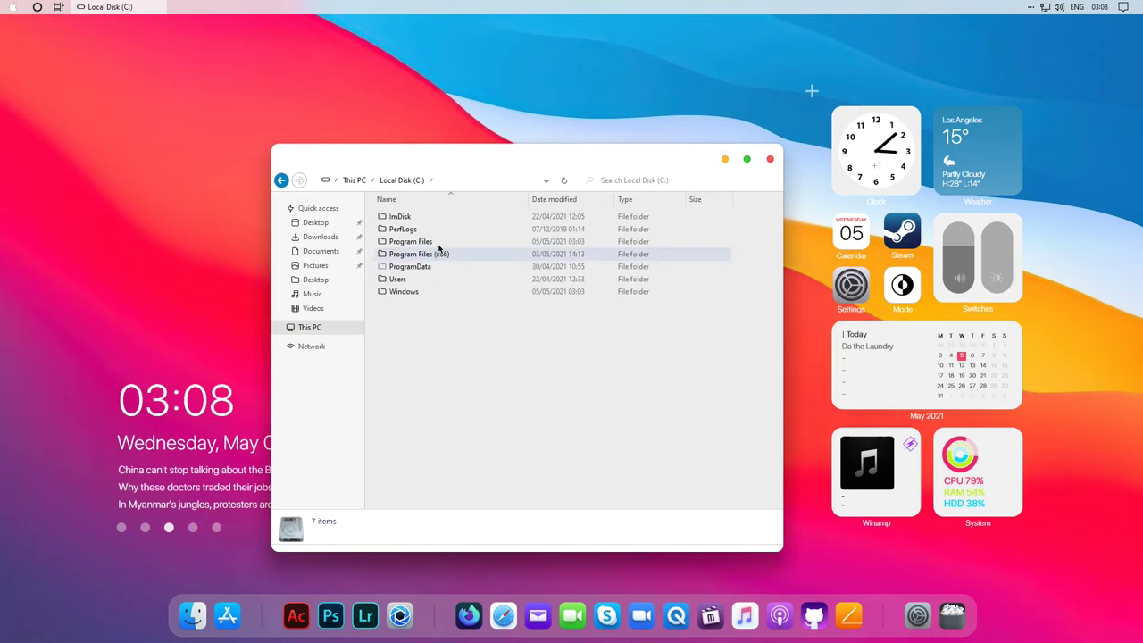
double_click(417, 241)
click(419, 341)
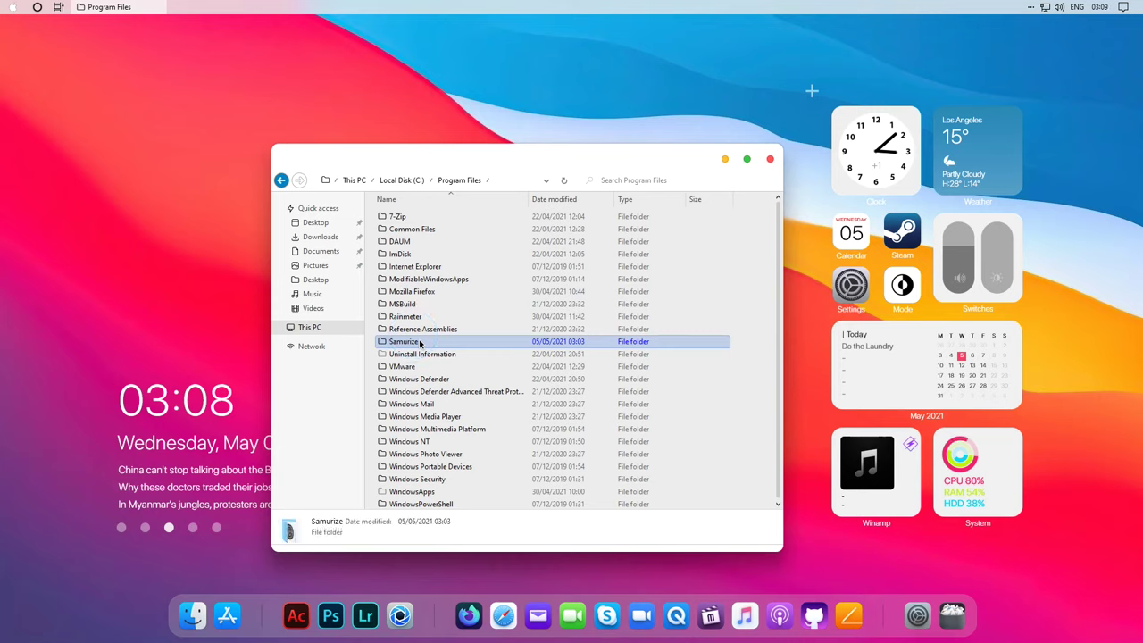
key(Delete)
click(245, 429)
right_click(745, 263)
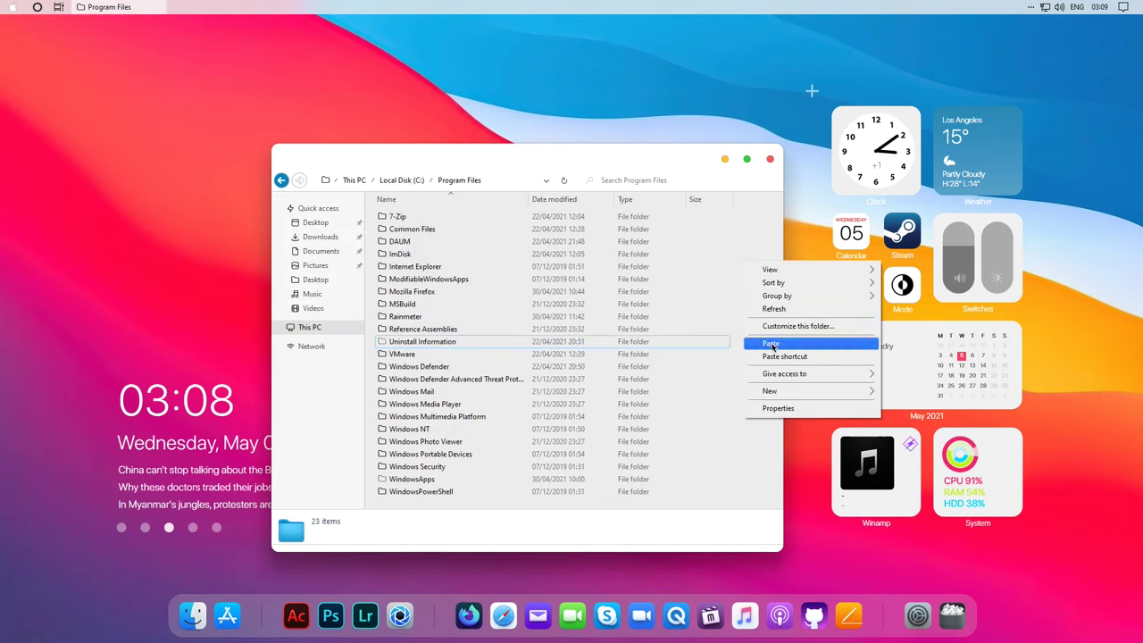
click(772, 346)
click(539, 253)
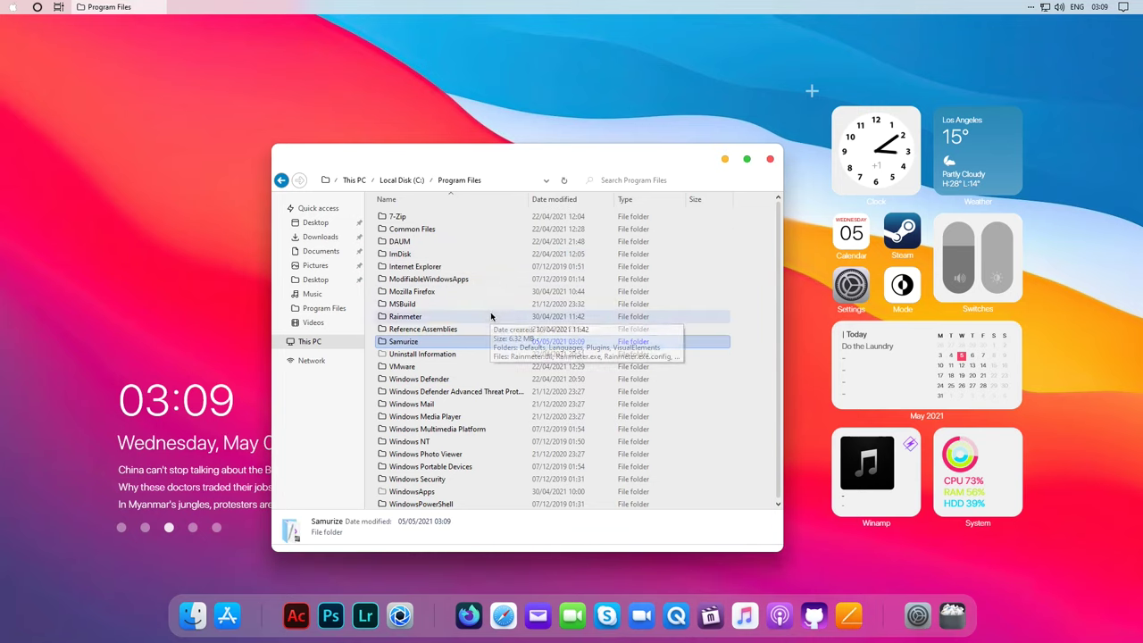
Run Client.exe from the C:\Program Files\Samurize folder as administrator
double_click(407, 347)
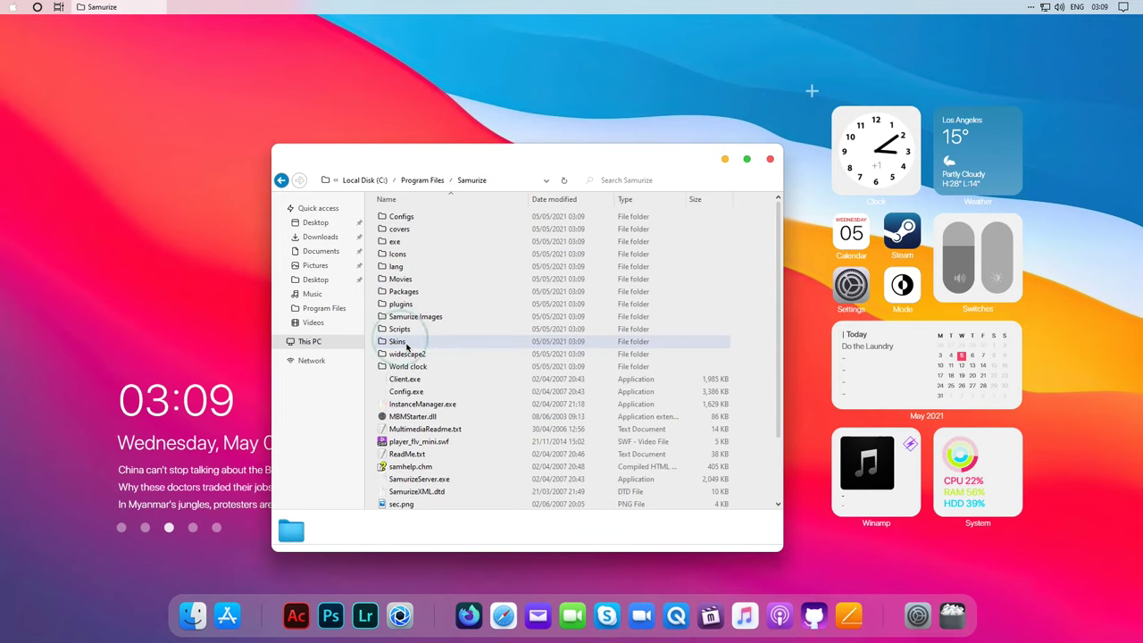
double_click(406, 378)
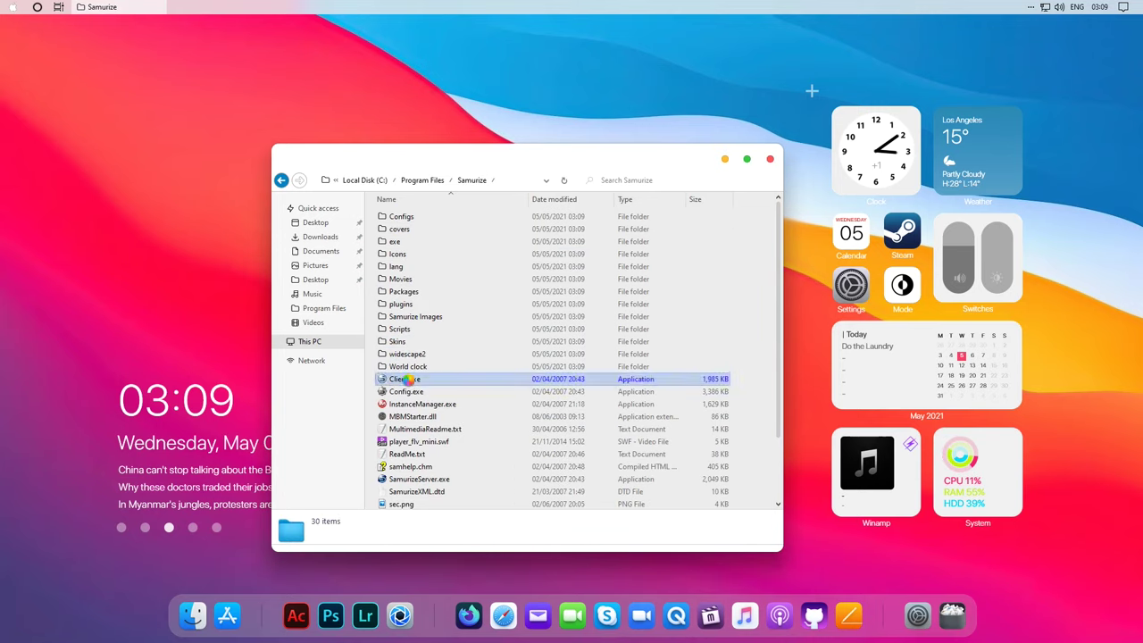
right_click(406, 379)
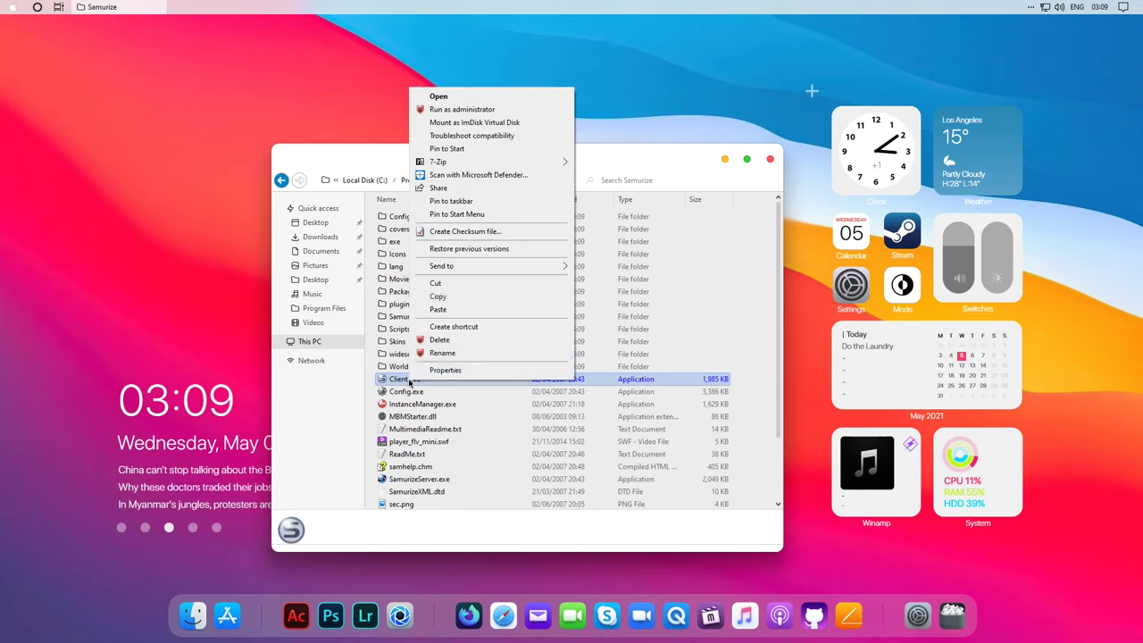
click(448, 109)
click(500, 400)
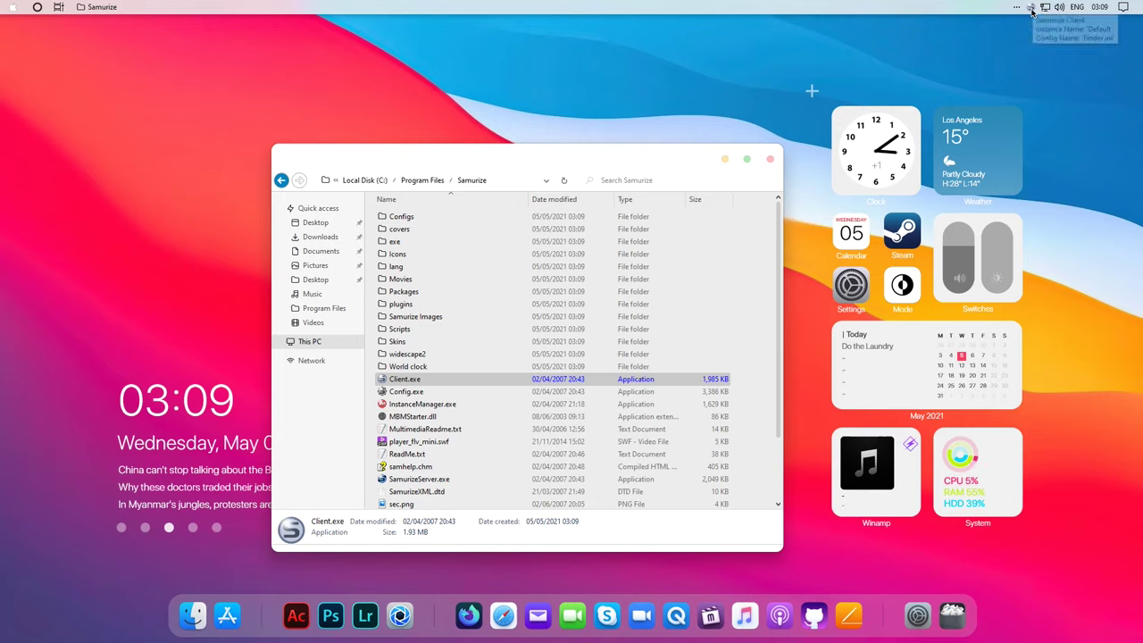
Select Finder.ini as the config file of the running Samurize client
right_click(1031, 11)
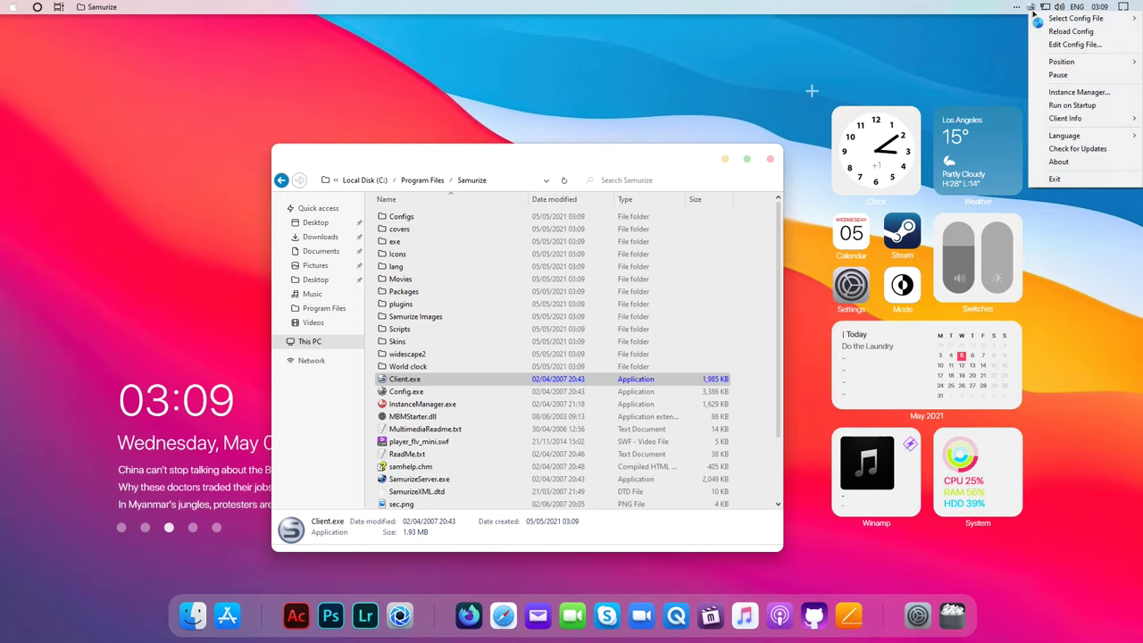
mouse_move(1045, 19)
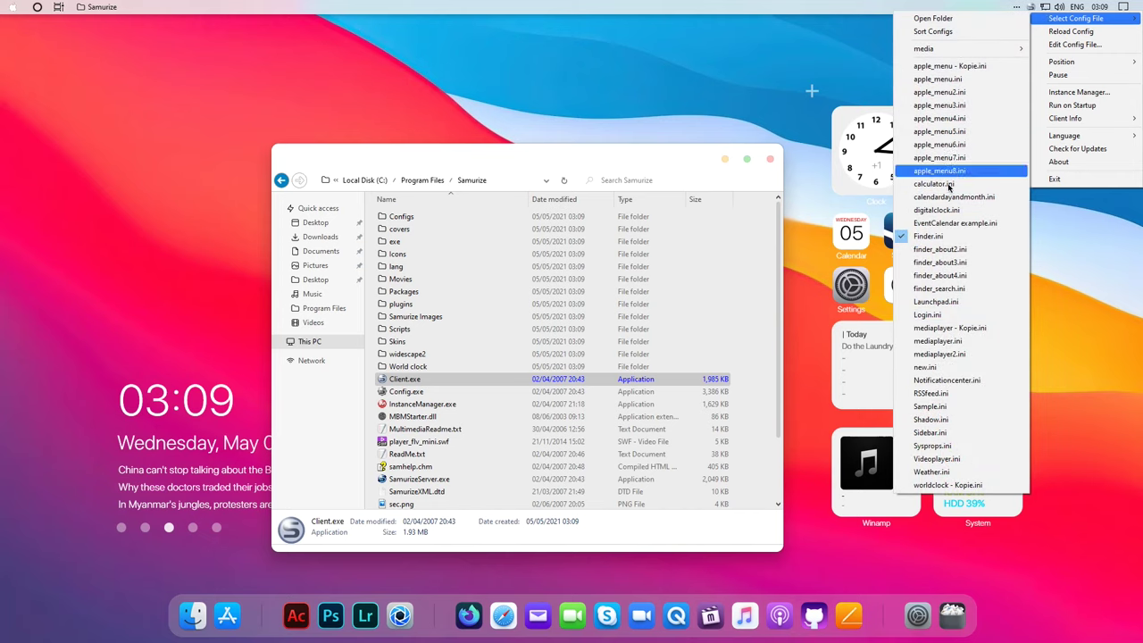
click(937, 236)
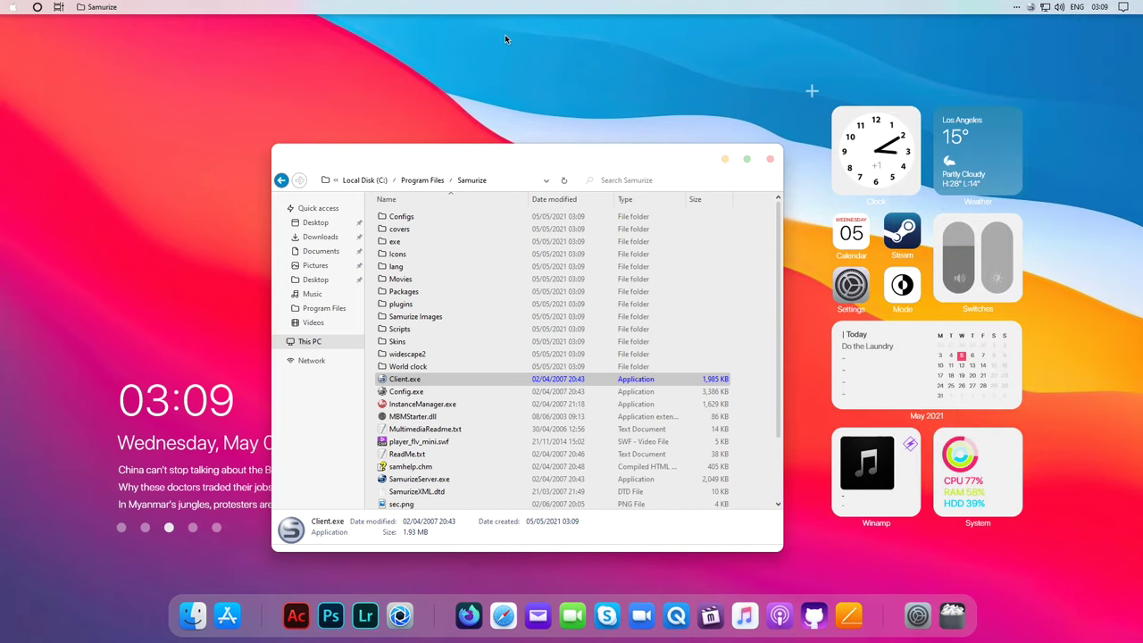
Turn on automatic hiding of the taskbar in desktop mode and close the taskbar settings
right_click(451, 7)
click(470, 301)
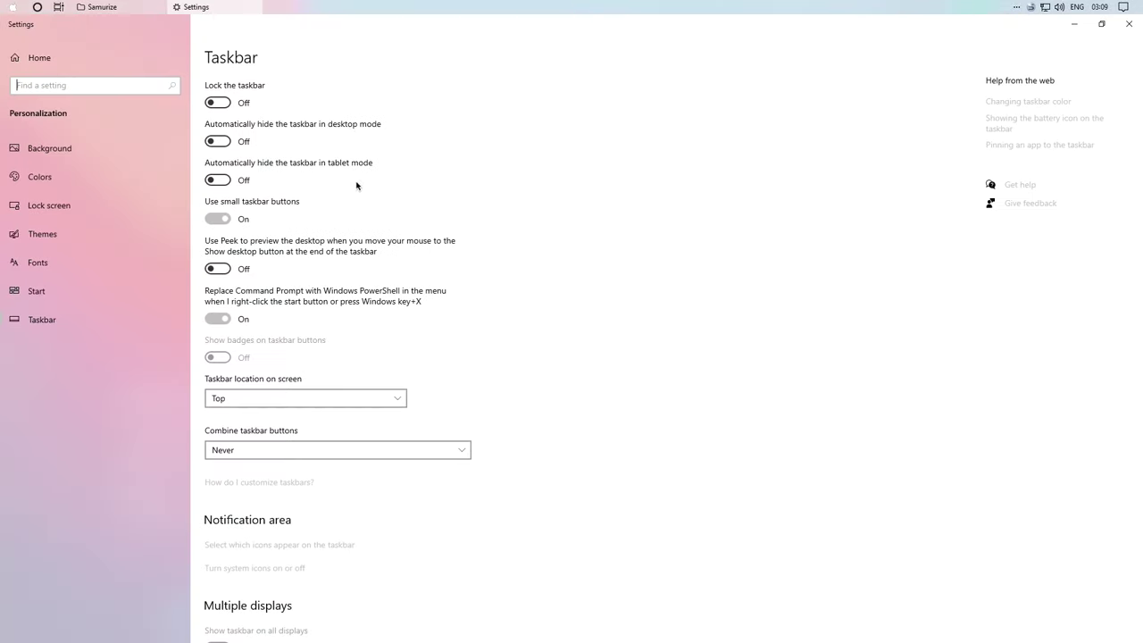
click(217, 141)
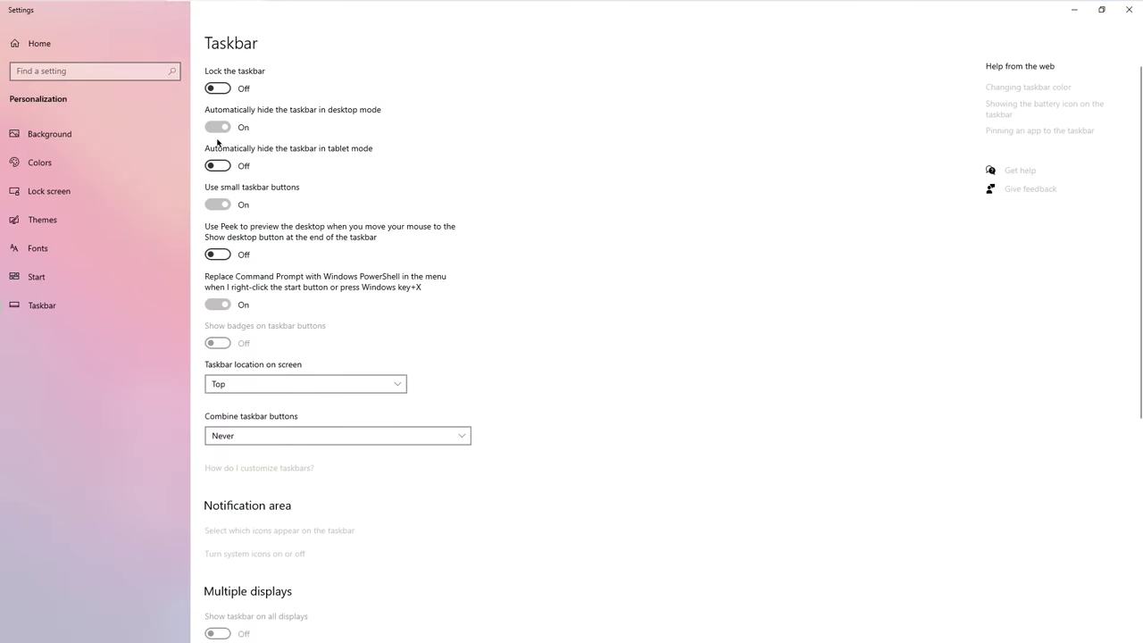
click(1127, 11)
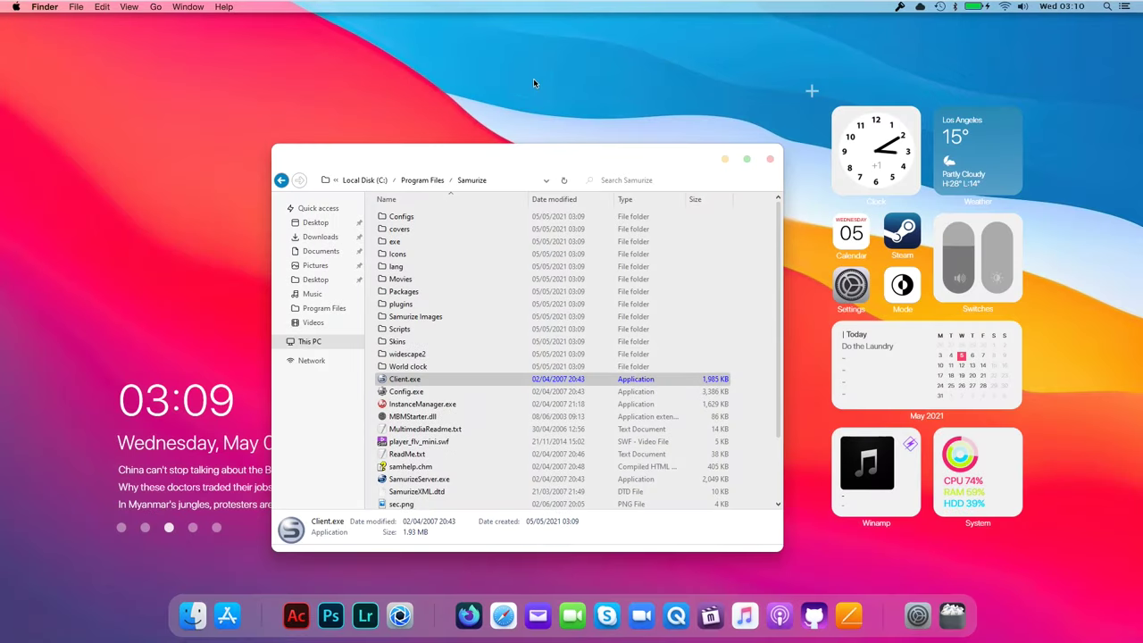
Try out the new finderbar by opening its About This Mac window and moving that window
click(15, 8)
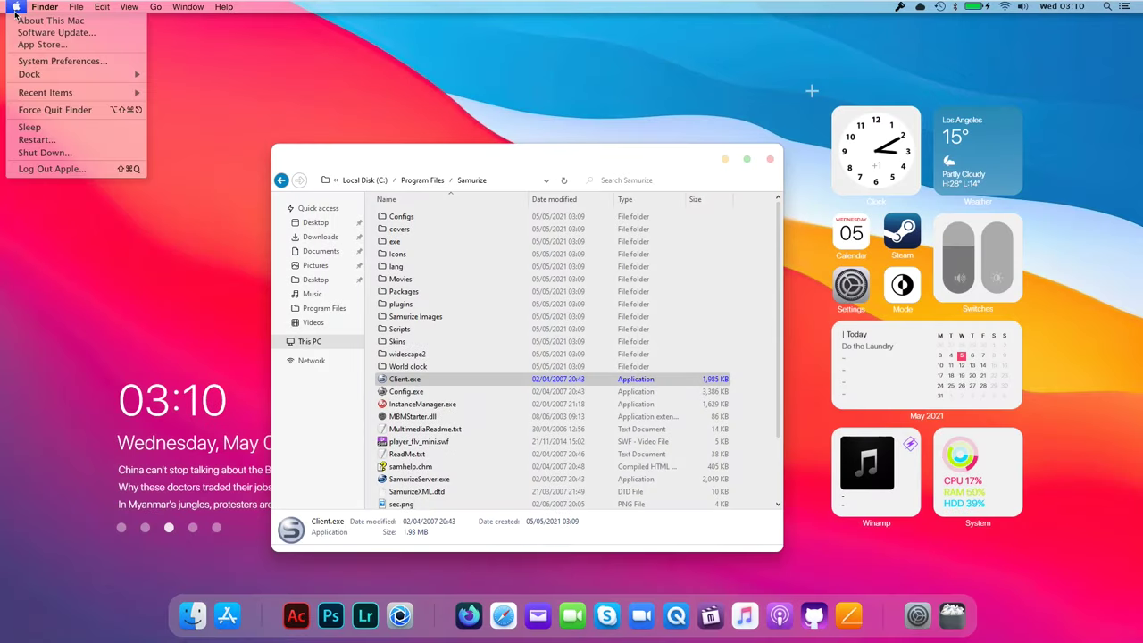
click(27, 21)
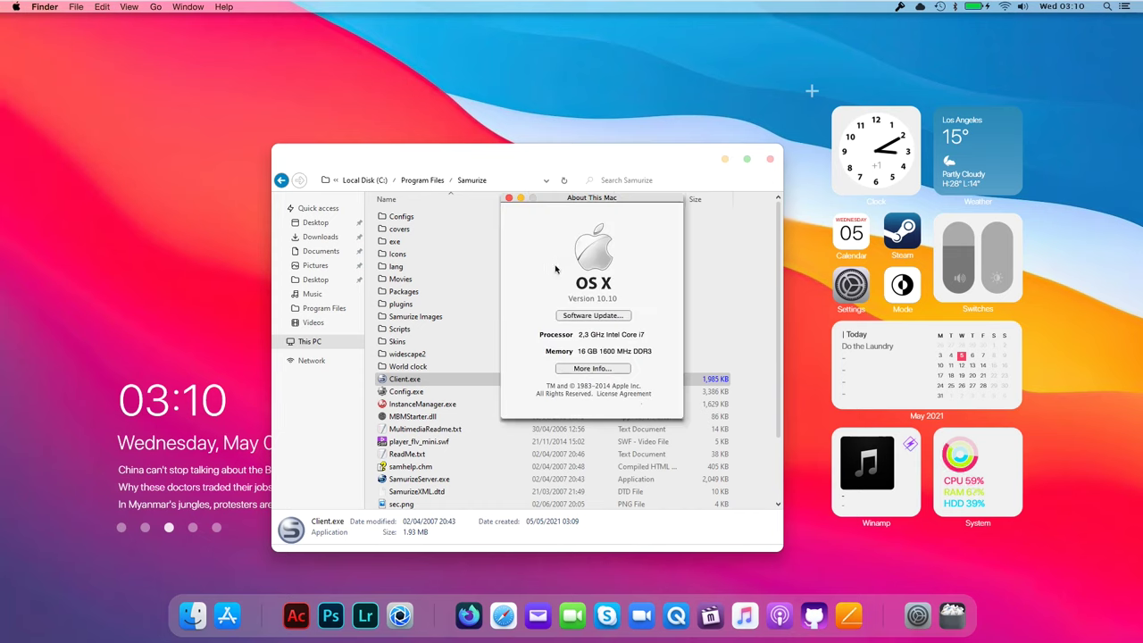
drag(591, 209, 538, 123)
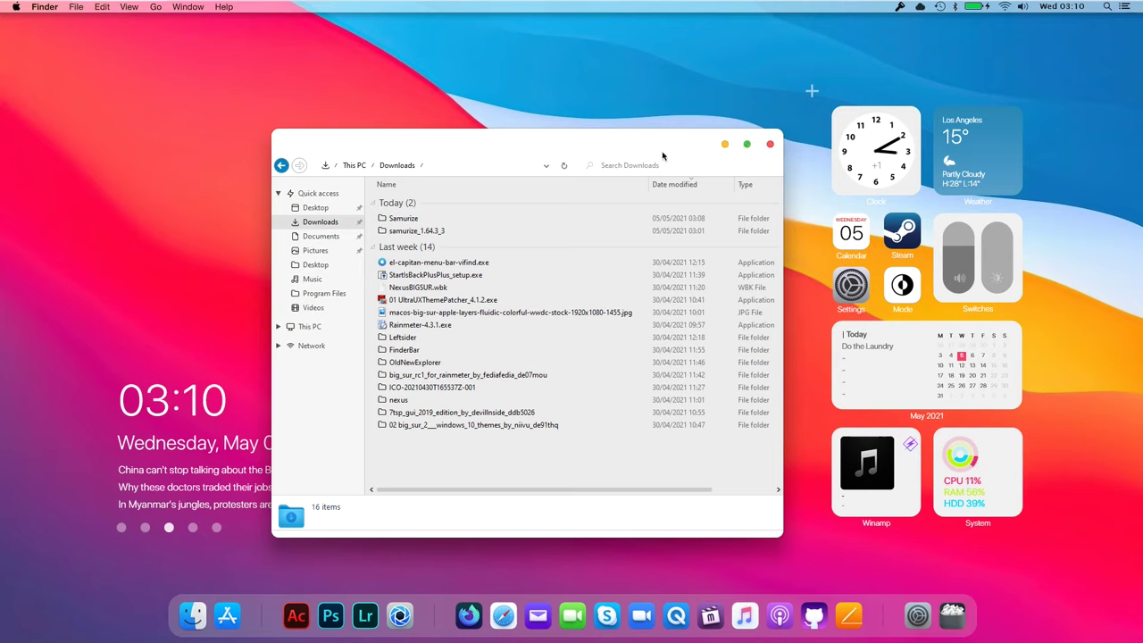
Run leftsider.exe from the Leftsider folder in Downloads as administrator and close the folder window
click(430, 336)
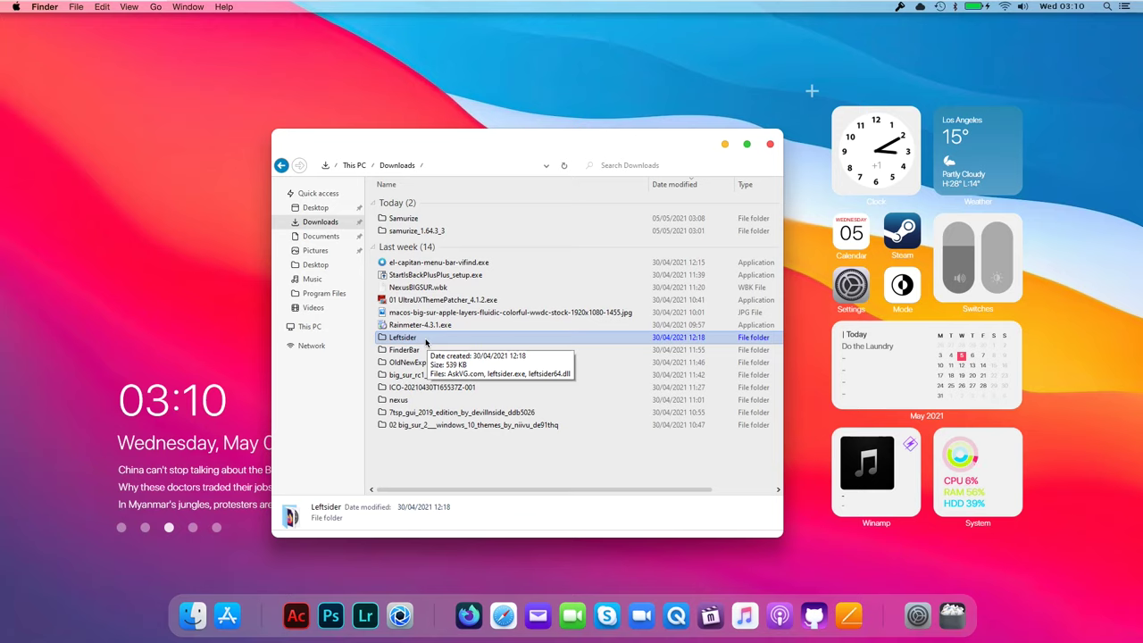
double_click(426, 340)
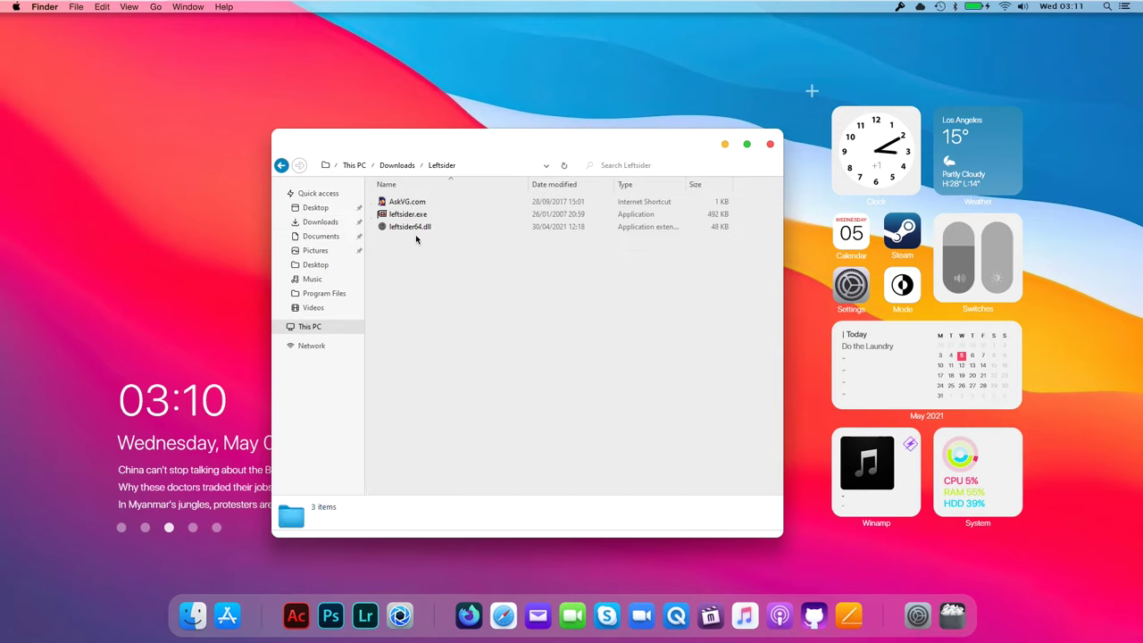
click(403, 219)
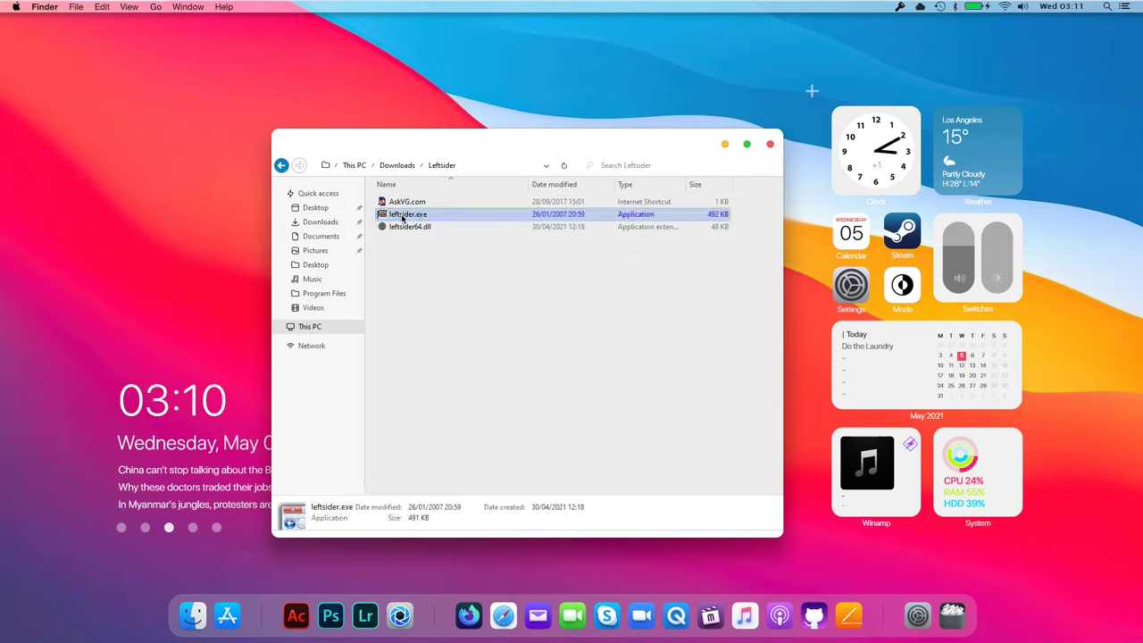
right_click(403, 219)
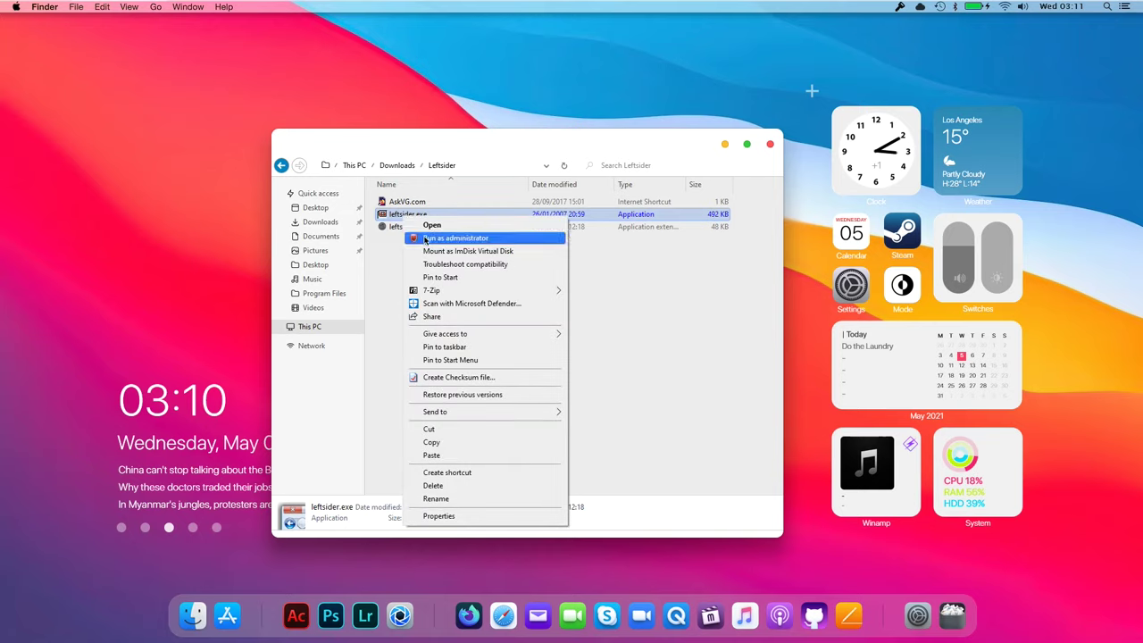
click(426, 238)
click(530, 398)
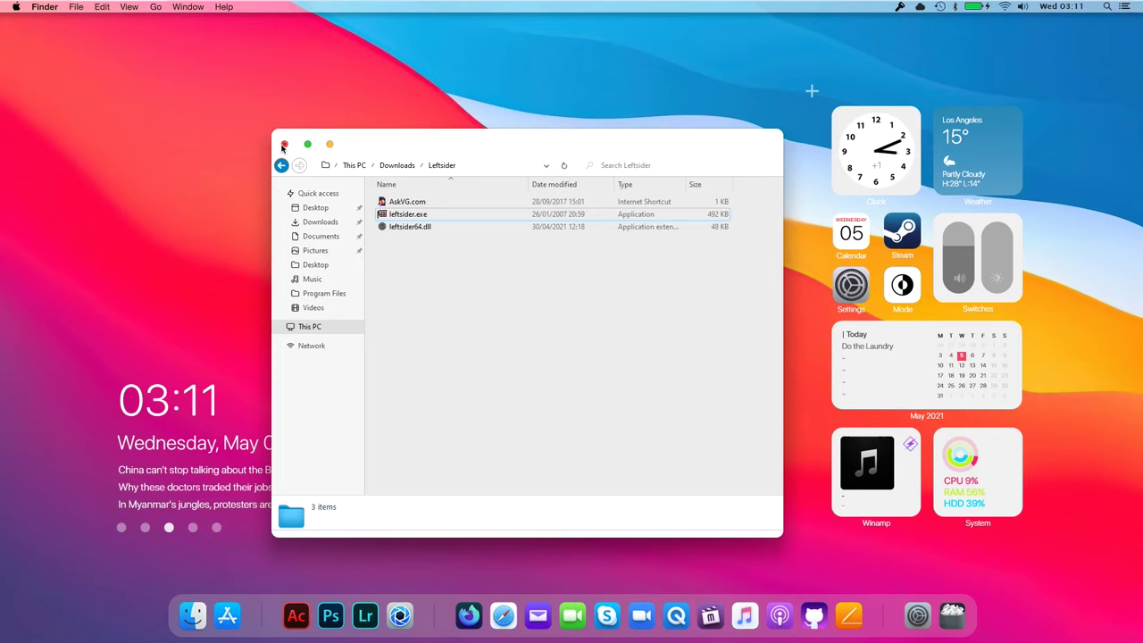
mouse_move(391, 141)
mouse_down()
mouse_move(451, 126)
mouse_move(378, 122)
mouse_up()
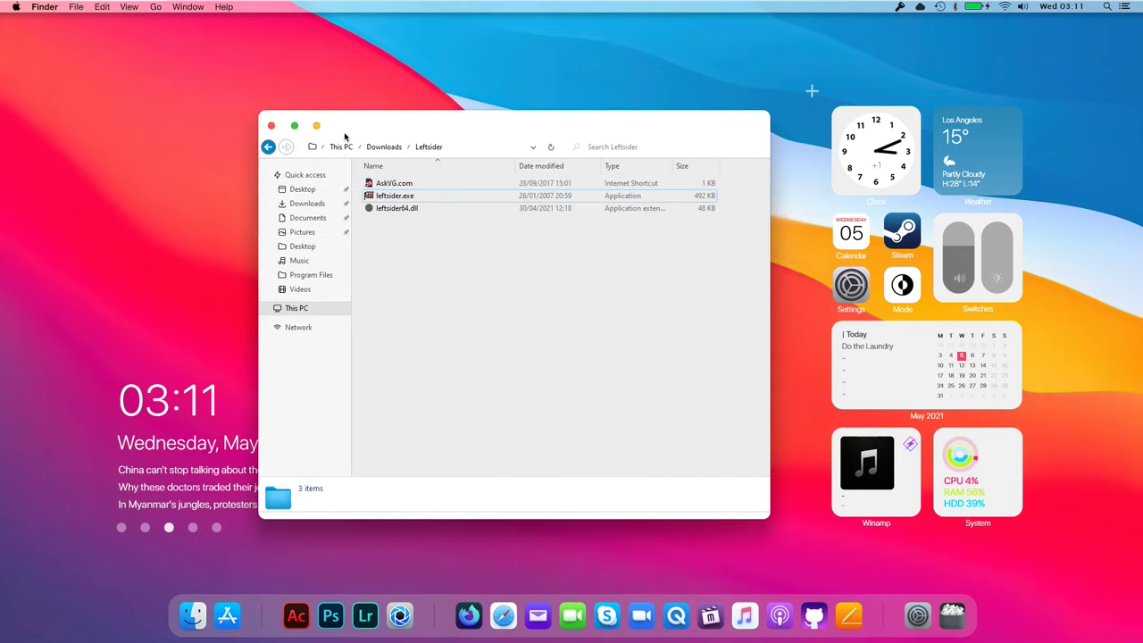
click(271, 126)
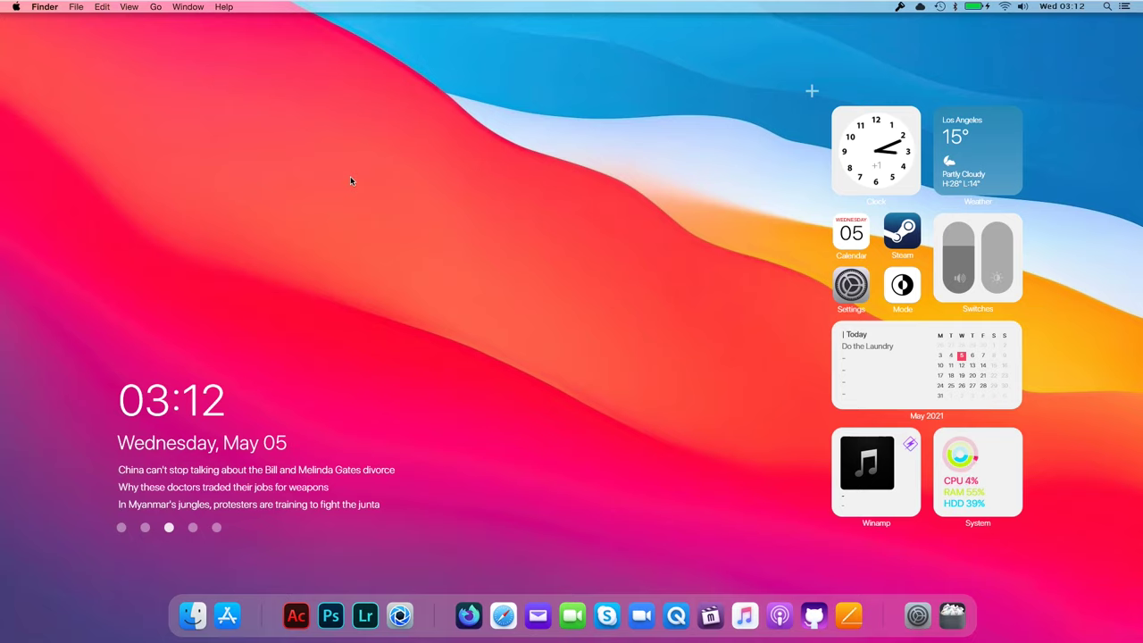
Open Task Manager and sort the processes by memory use, highest first
key(ctrl+shift+Escape)
drag(357, 117, 379, 116)
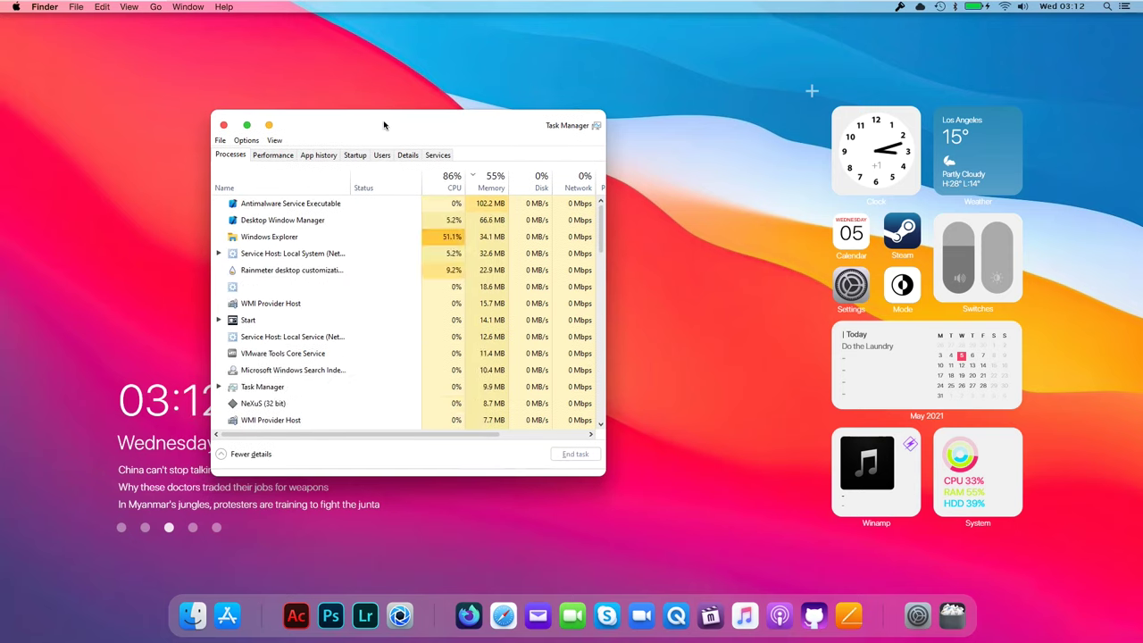
click(490, 186)
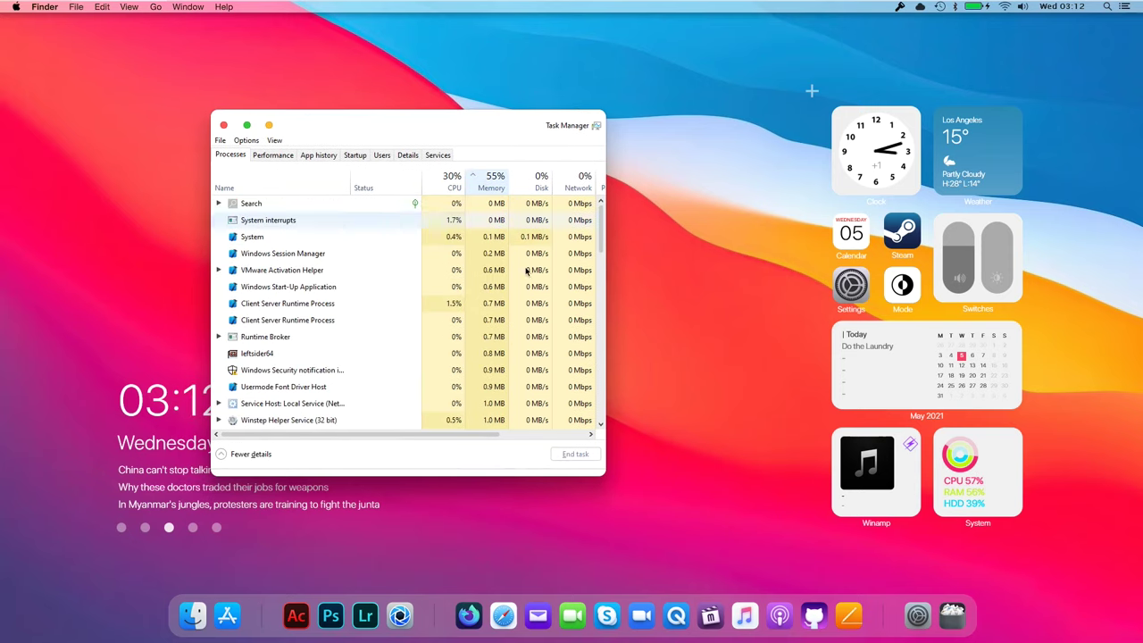
click(489, 187)
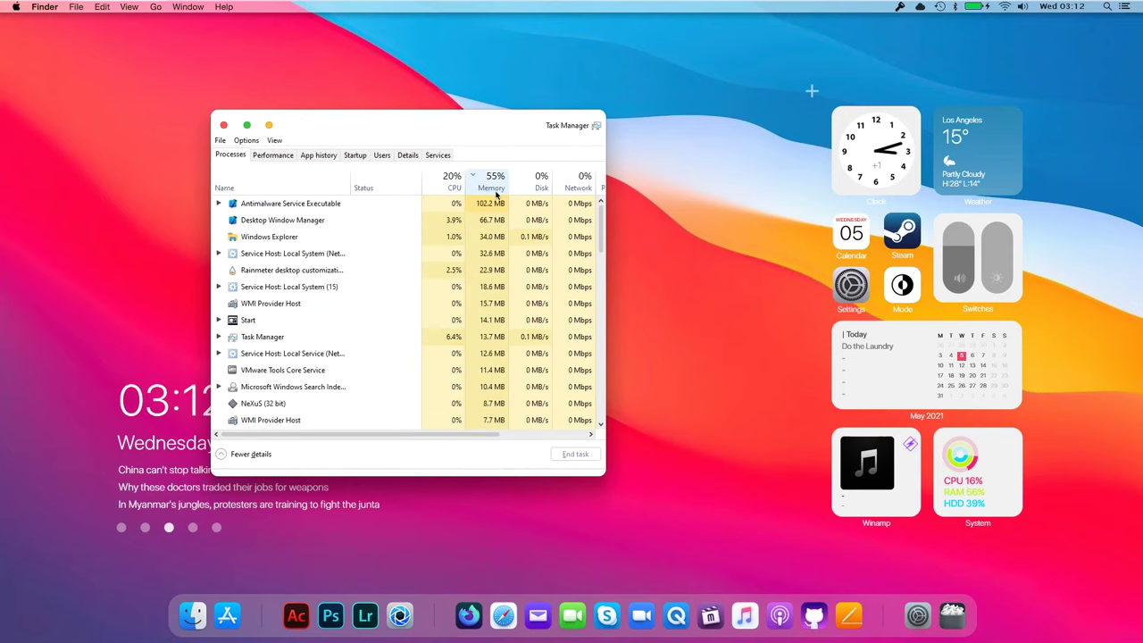
Examine the memory use of Antimalware Service, Rainmeter, Start, NeXuS, Client.exe and leftsider64, and close Task Manager
click(295, 208)
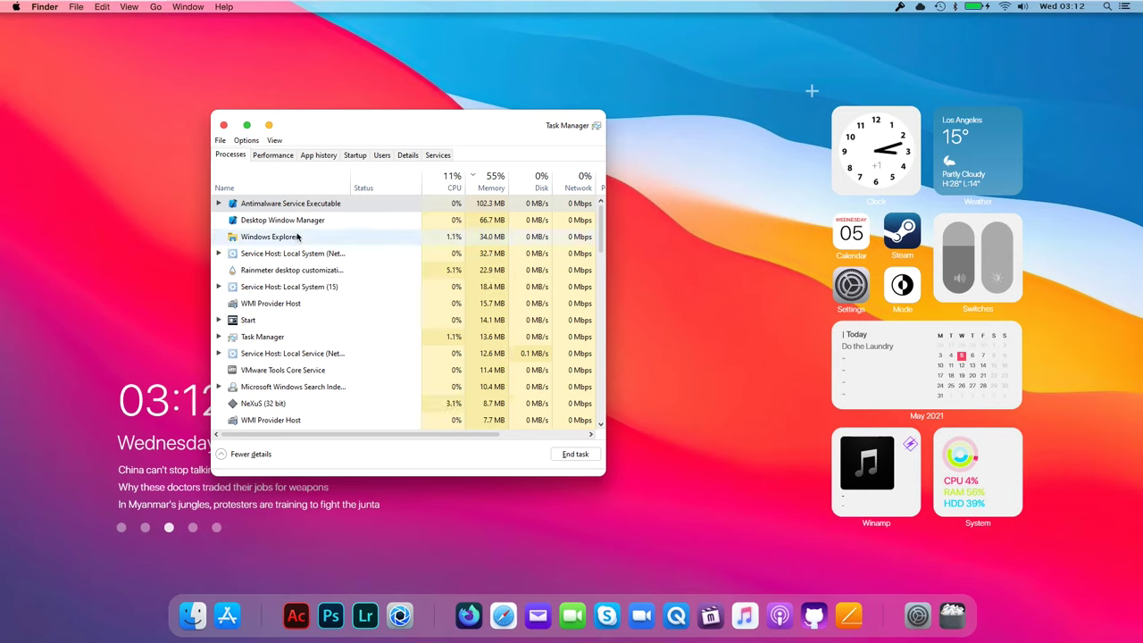
click(304, 272)
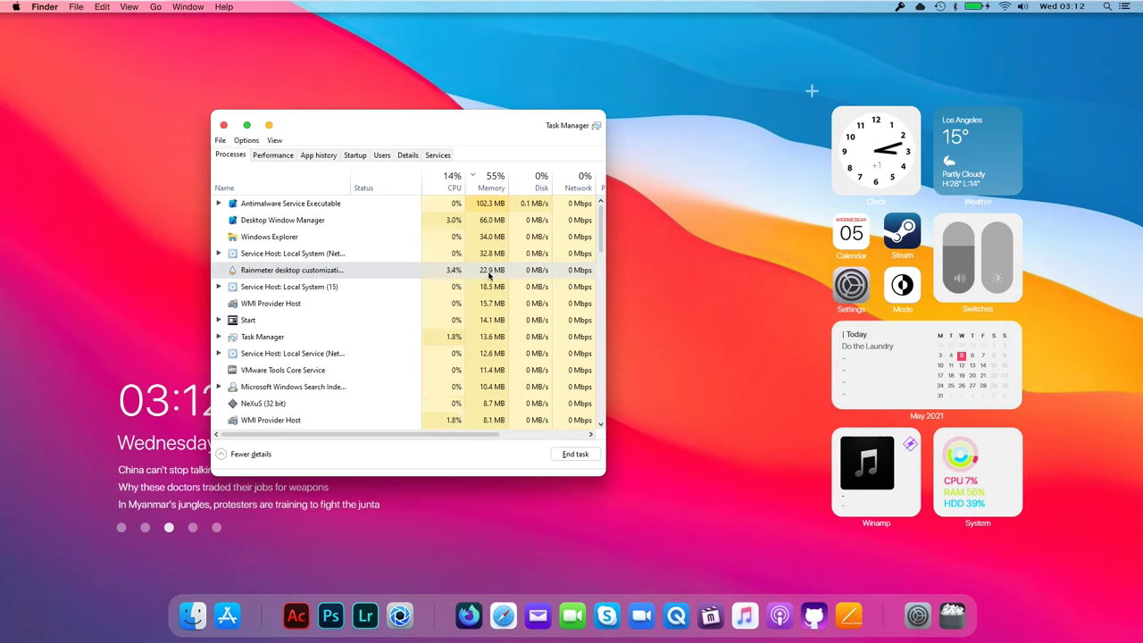
click(264, 322)
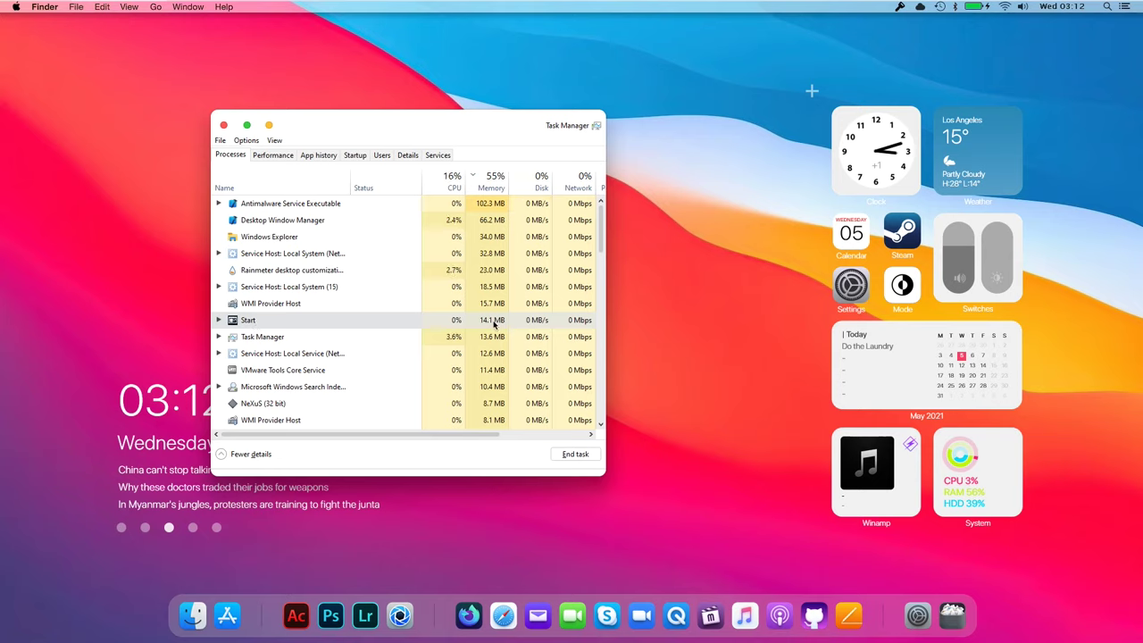
drag(603, 234, 603, 270)
click(290, 278)
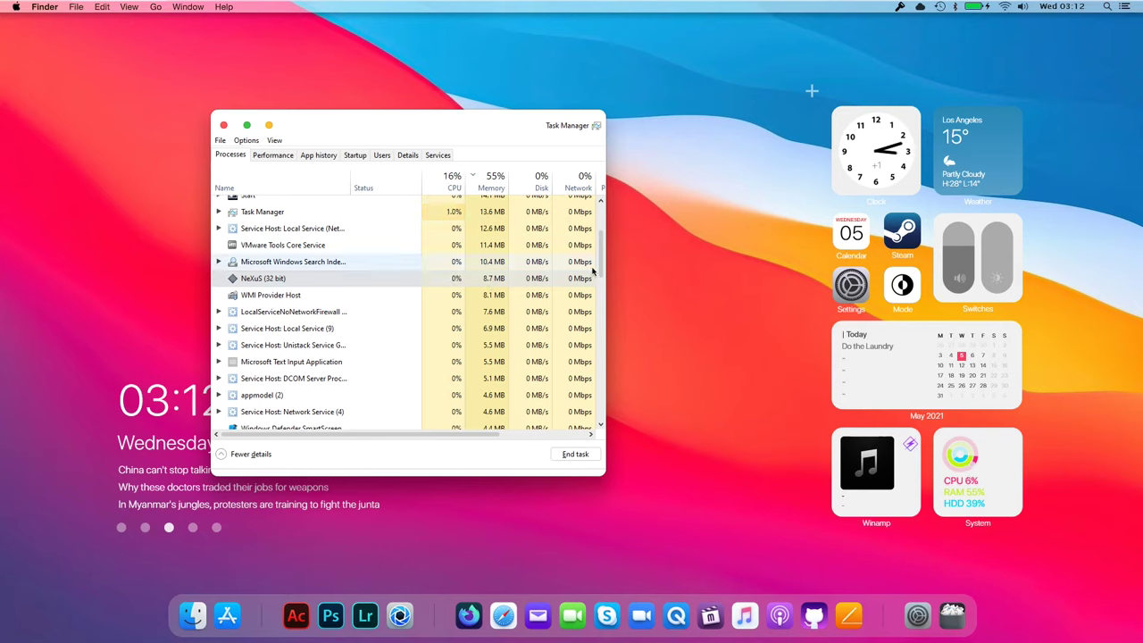
drag(593, 268, 589, 366)
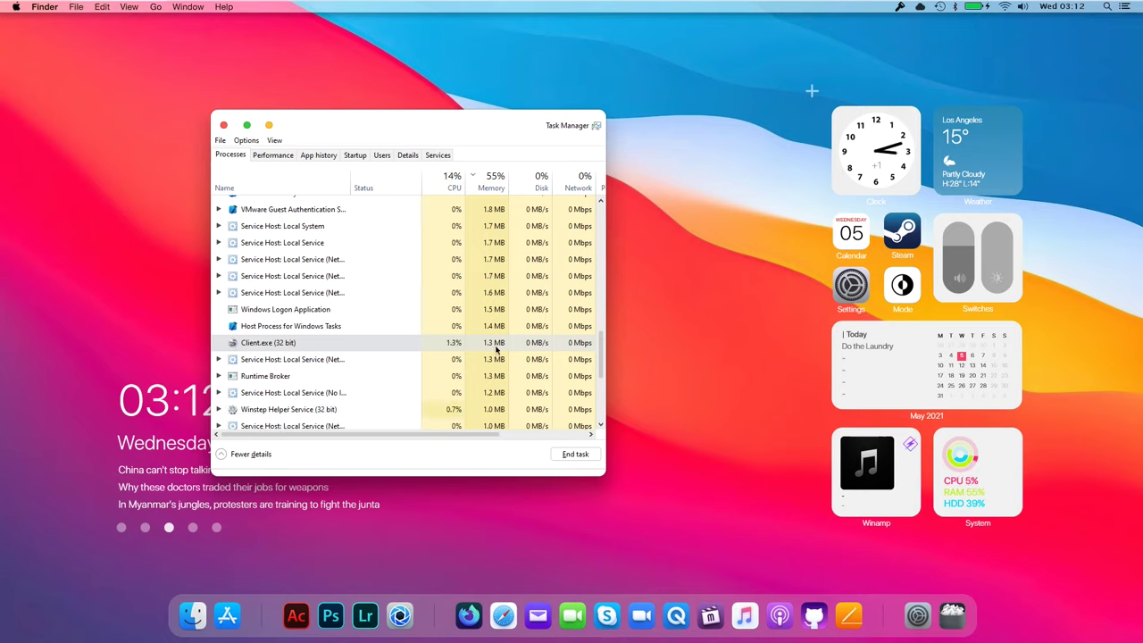
scroll(602, 351, down, 3)
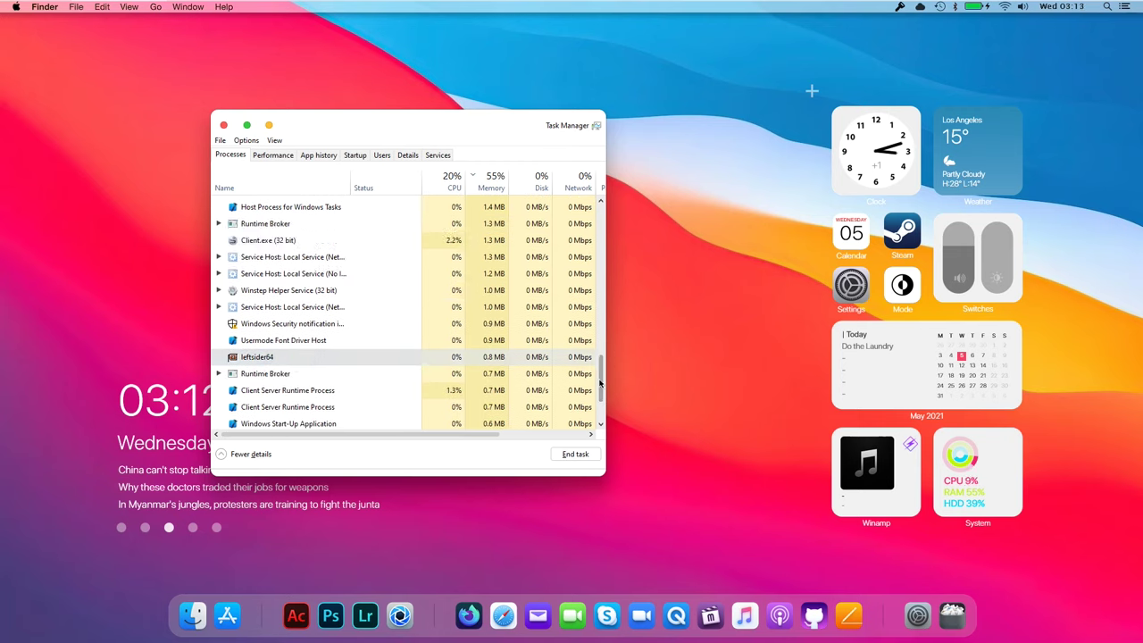
drag(601, 375, 600, 214)
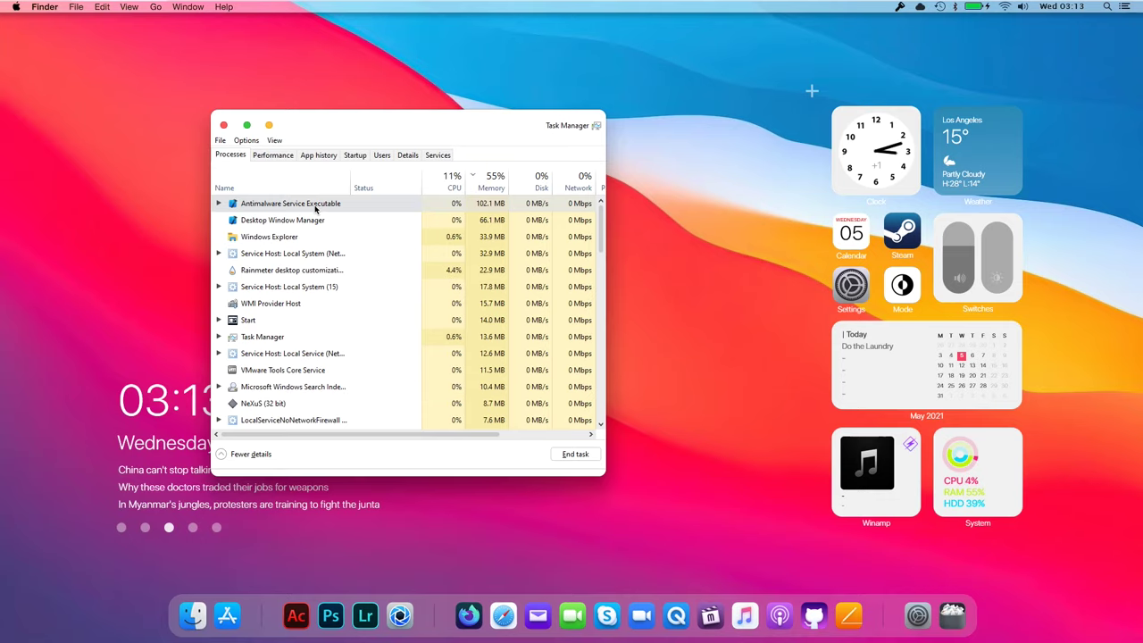
key(alt+F4)
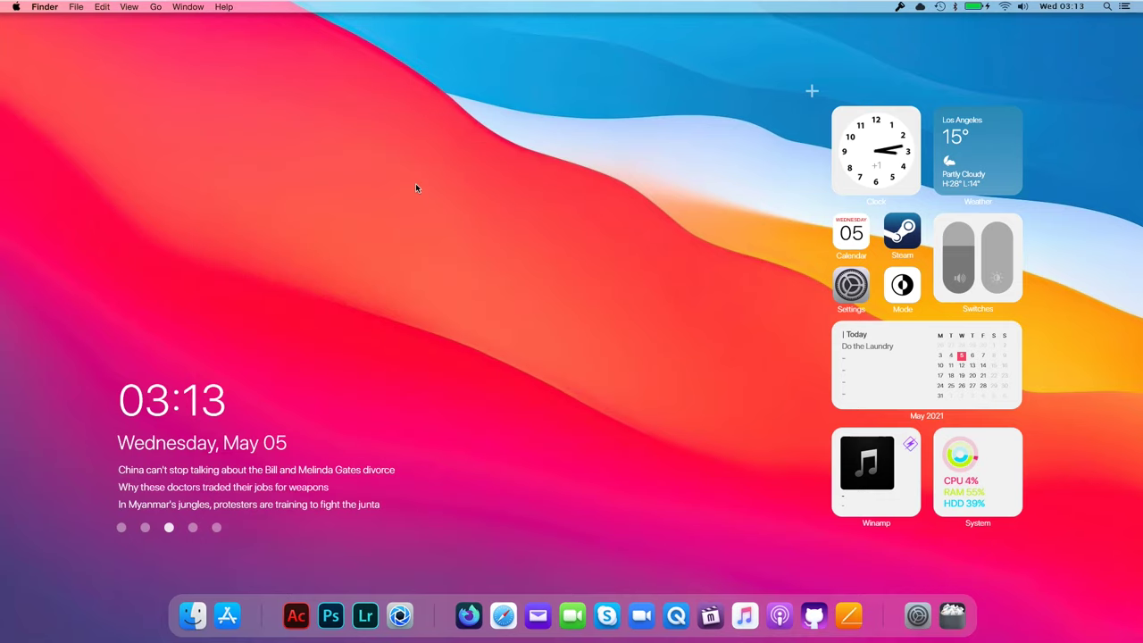